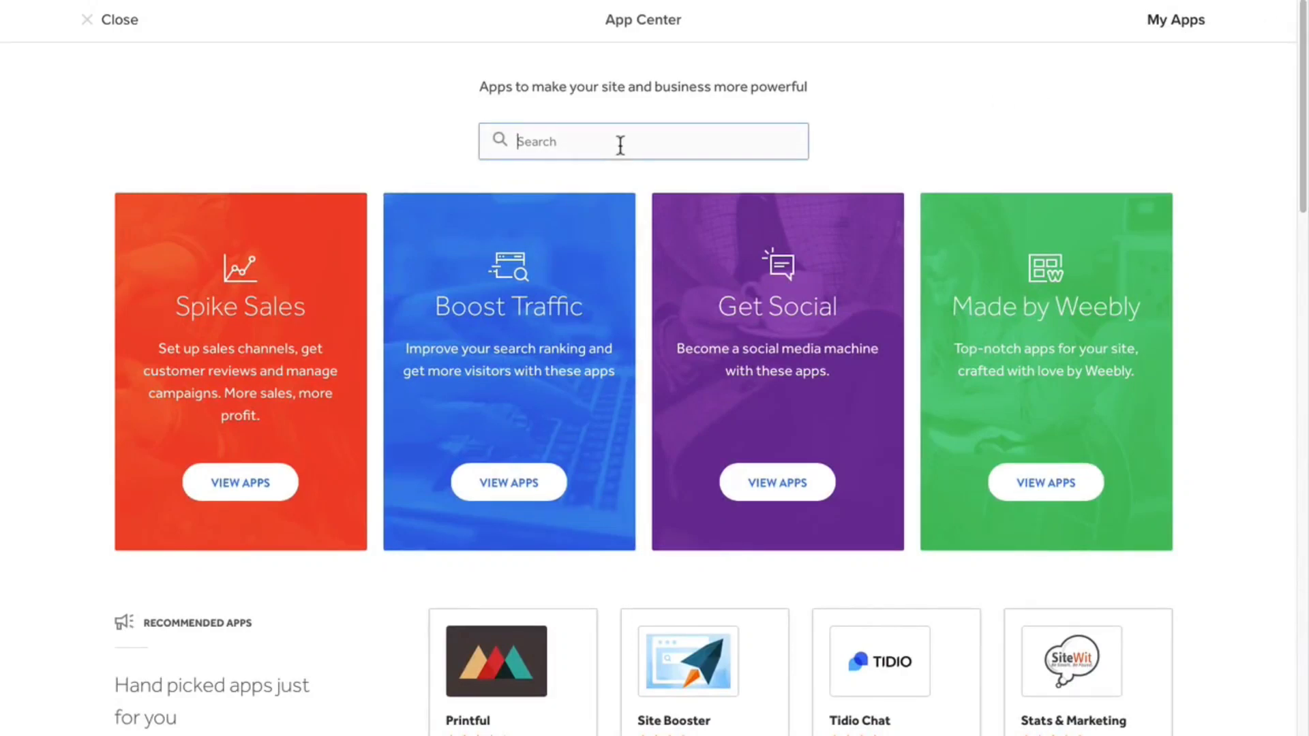
Step: Search the App Center for "Video gallery", open the Huzzaz Video app's page and play its demo video
text(Video gallery)
key(Return)
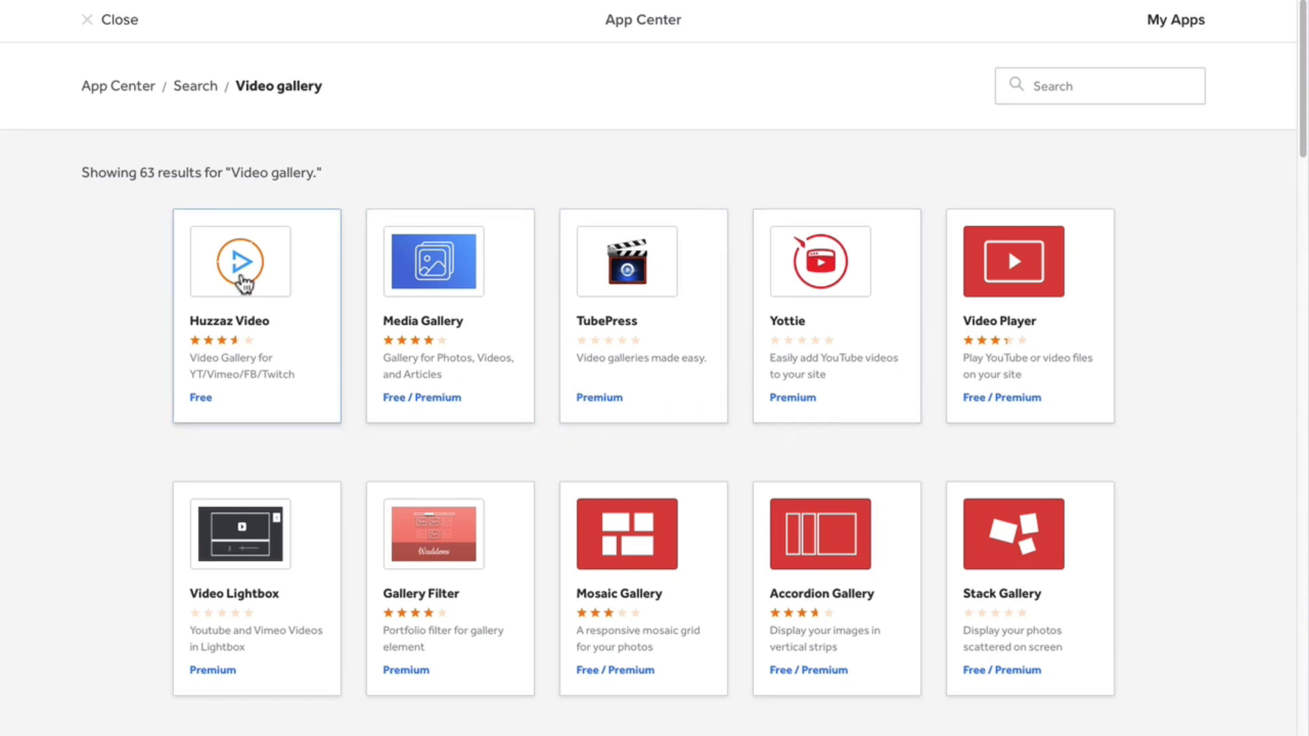
click(244, 282)
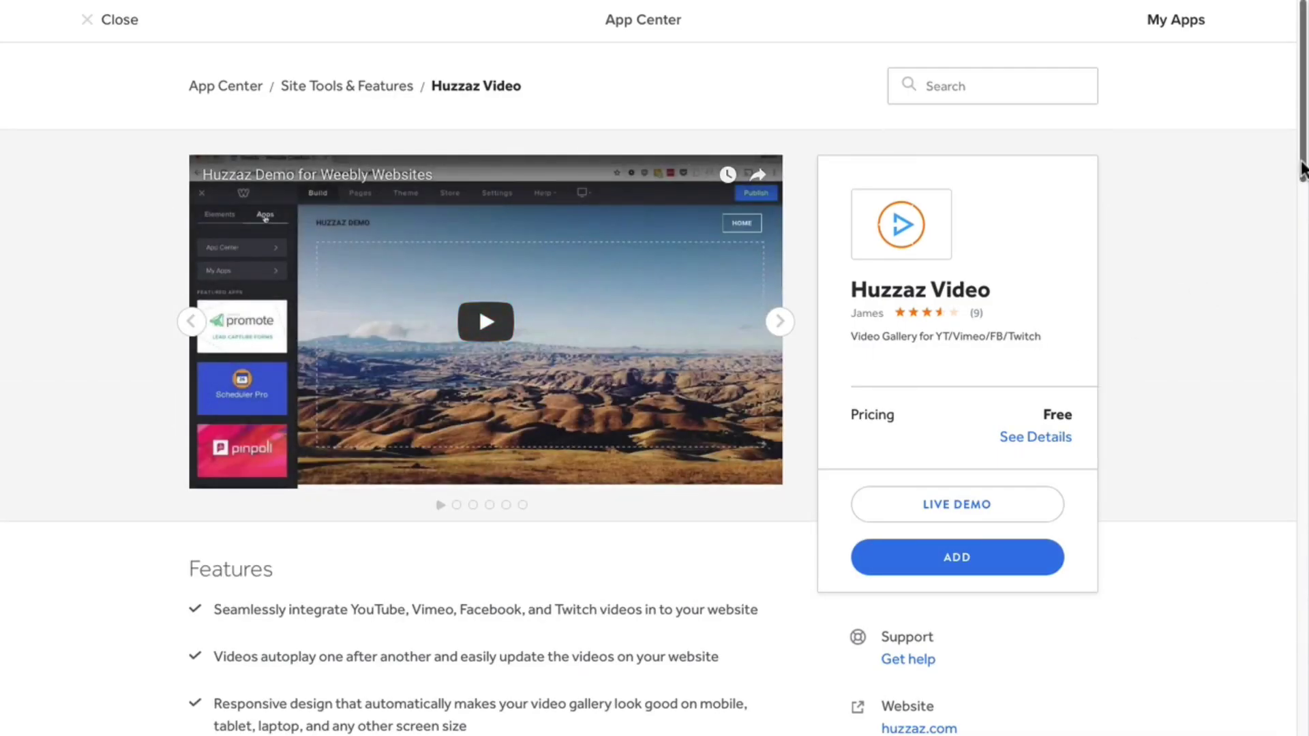
mouse_move(1302, 170)
mouse_down()
mouse_move(1296, 271)
mouse_move(1306, 154)
mouse_up()
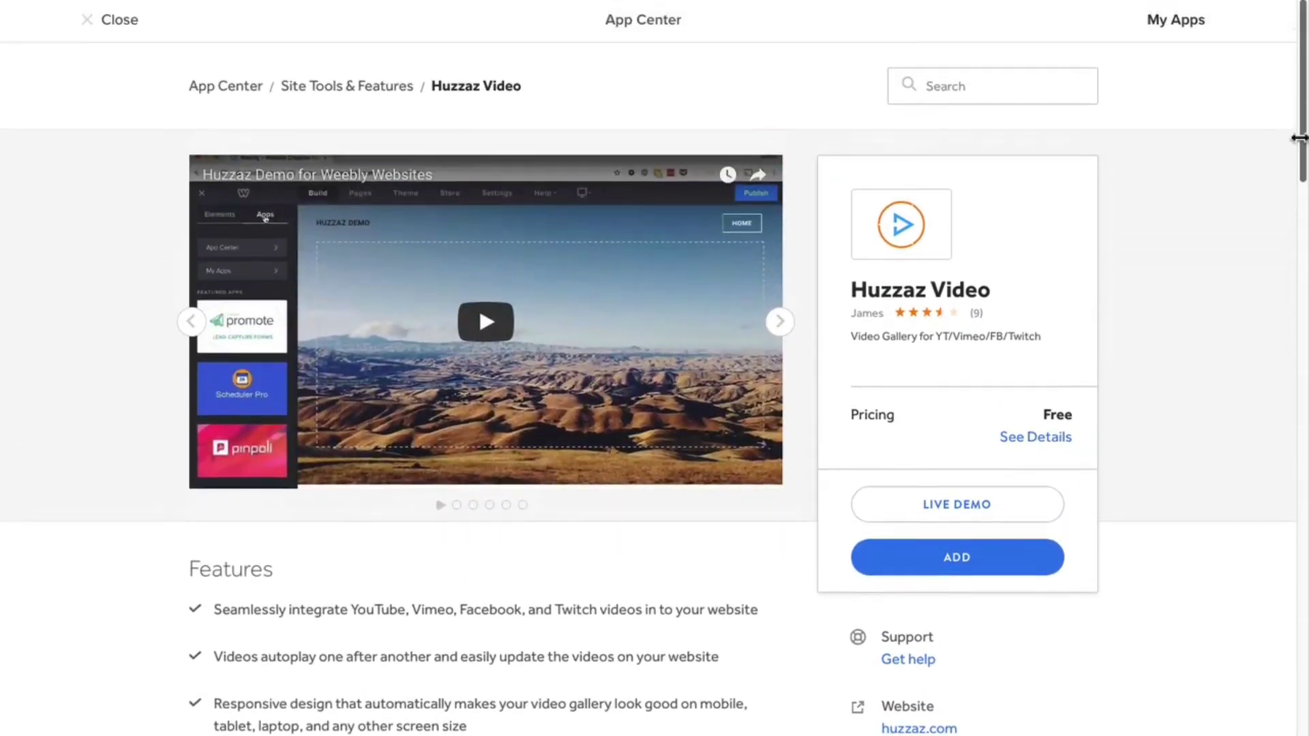
click(480, 322)
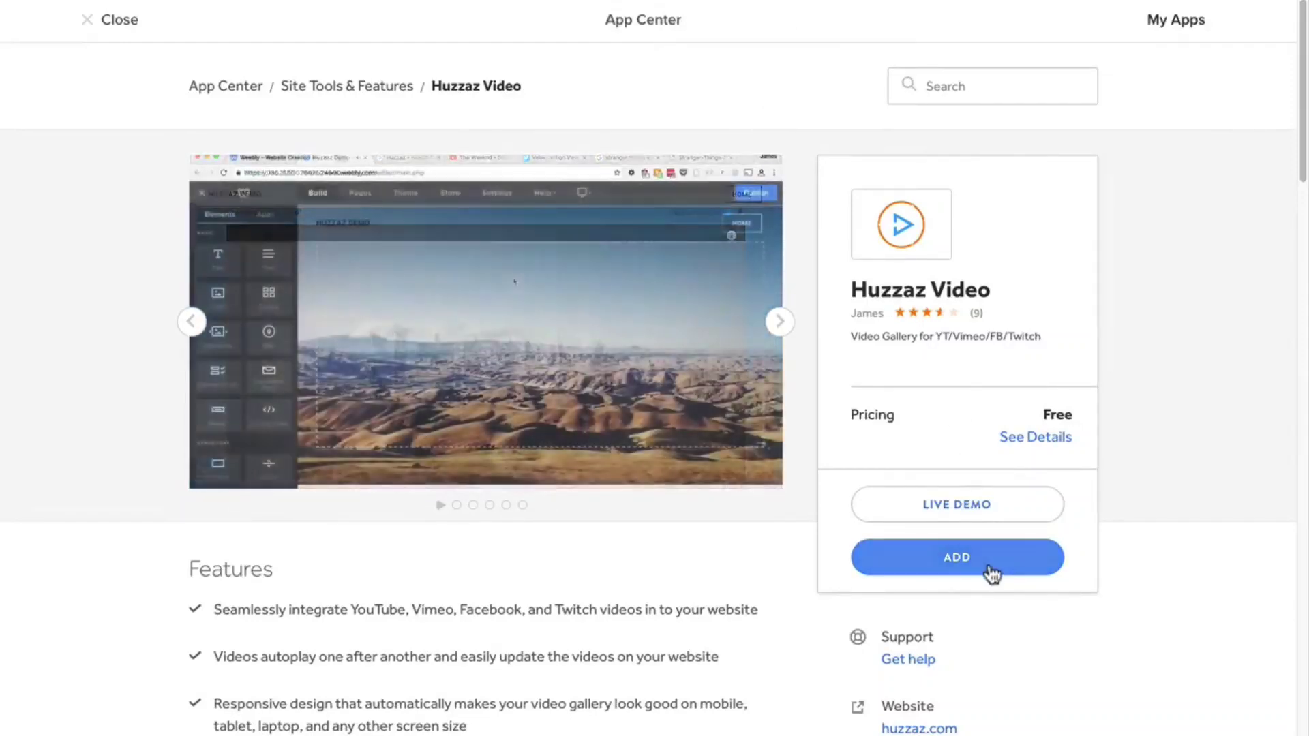
Step: Add the Huzzaz Video app and connect it to the Southcorner Barber site
click(990, 562)
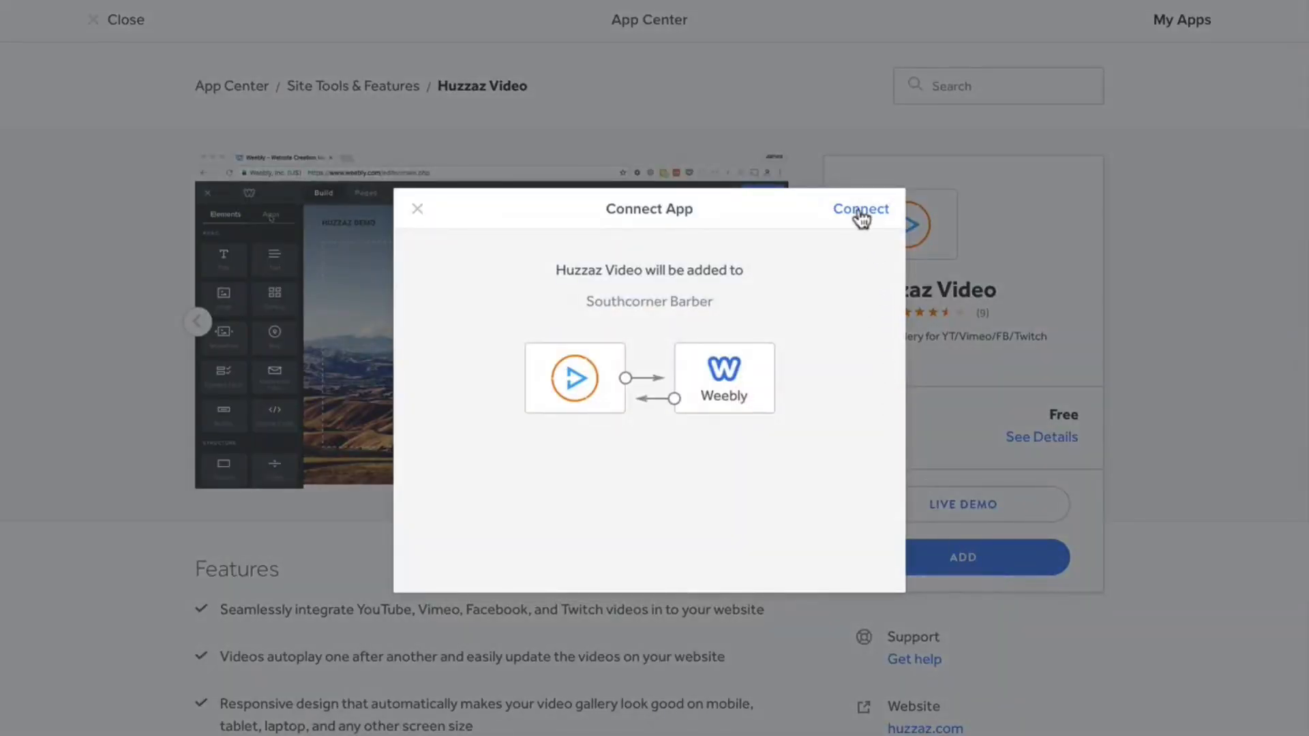
click(861, 210)
click(857, 208)
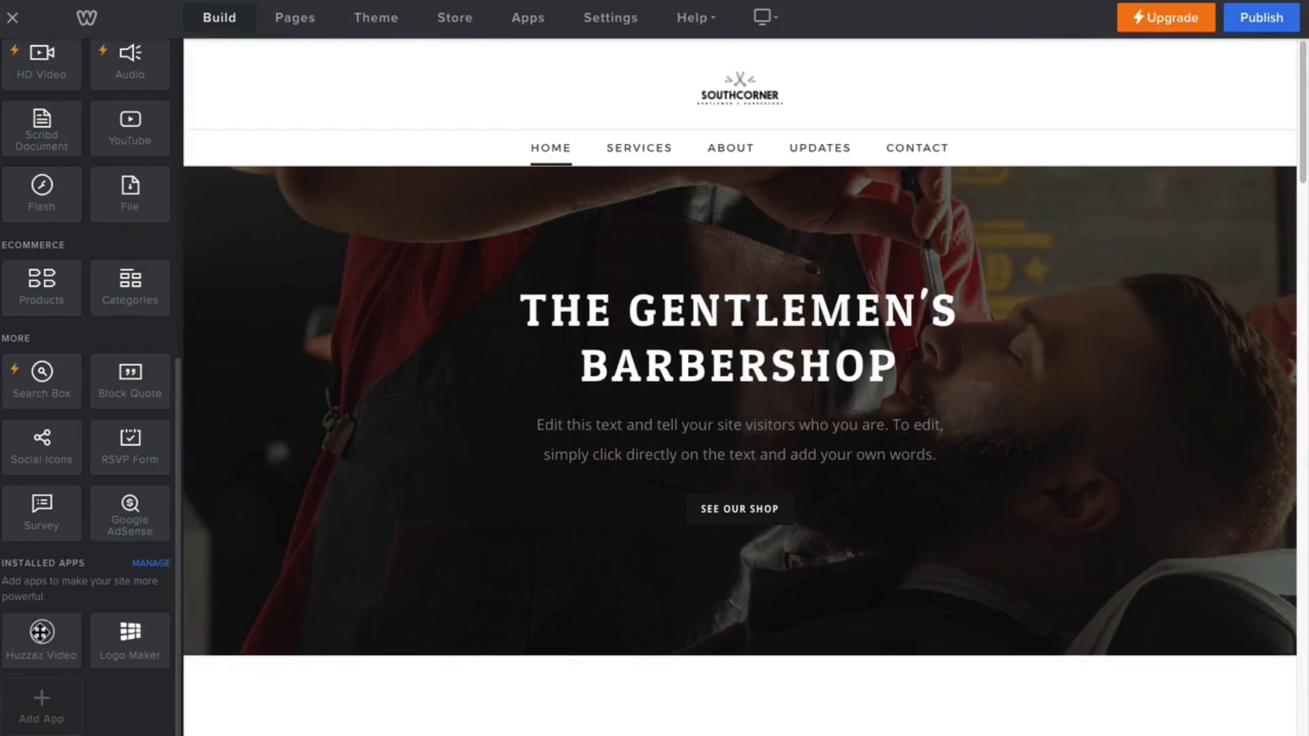
Step: Add a new standard page to the site and place a Huzzaz Video element in its empty content area
drag(41, 632, 38, 630)
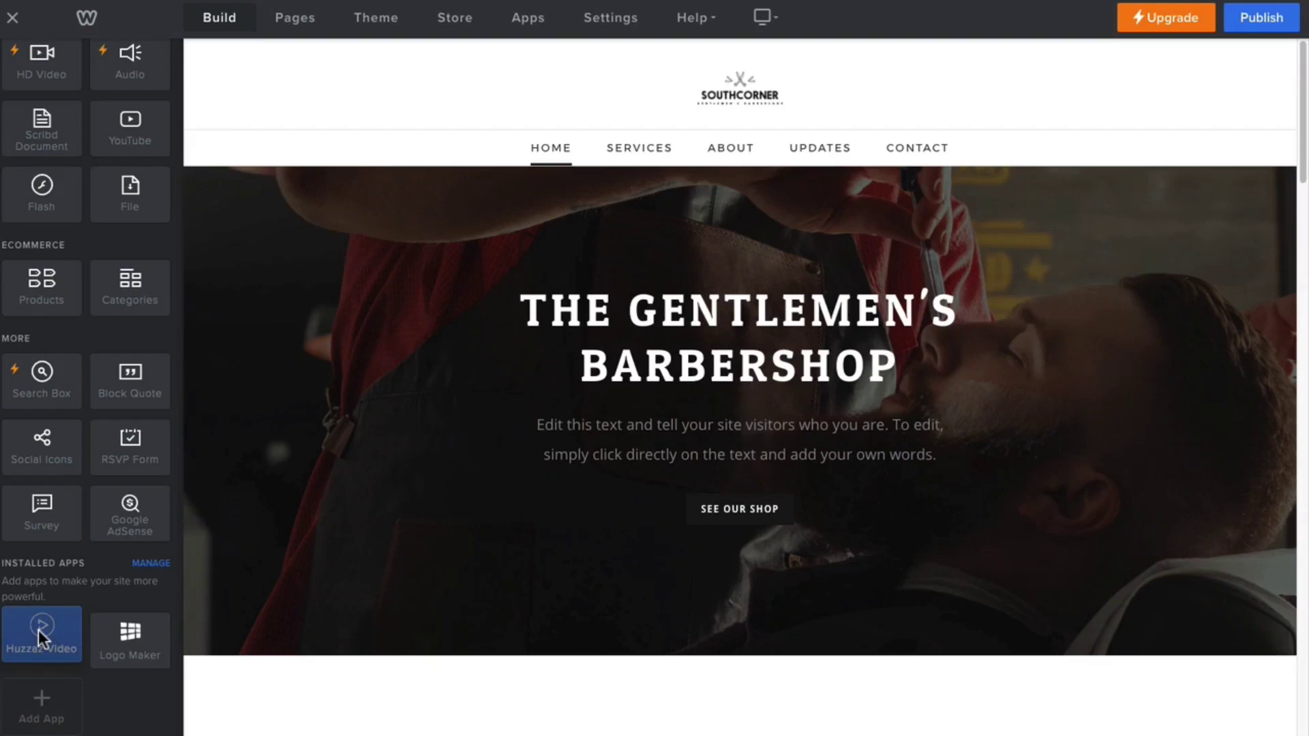
click(296, 21)
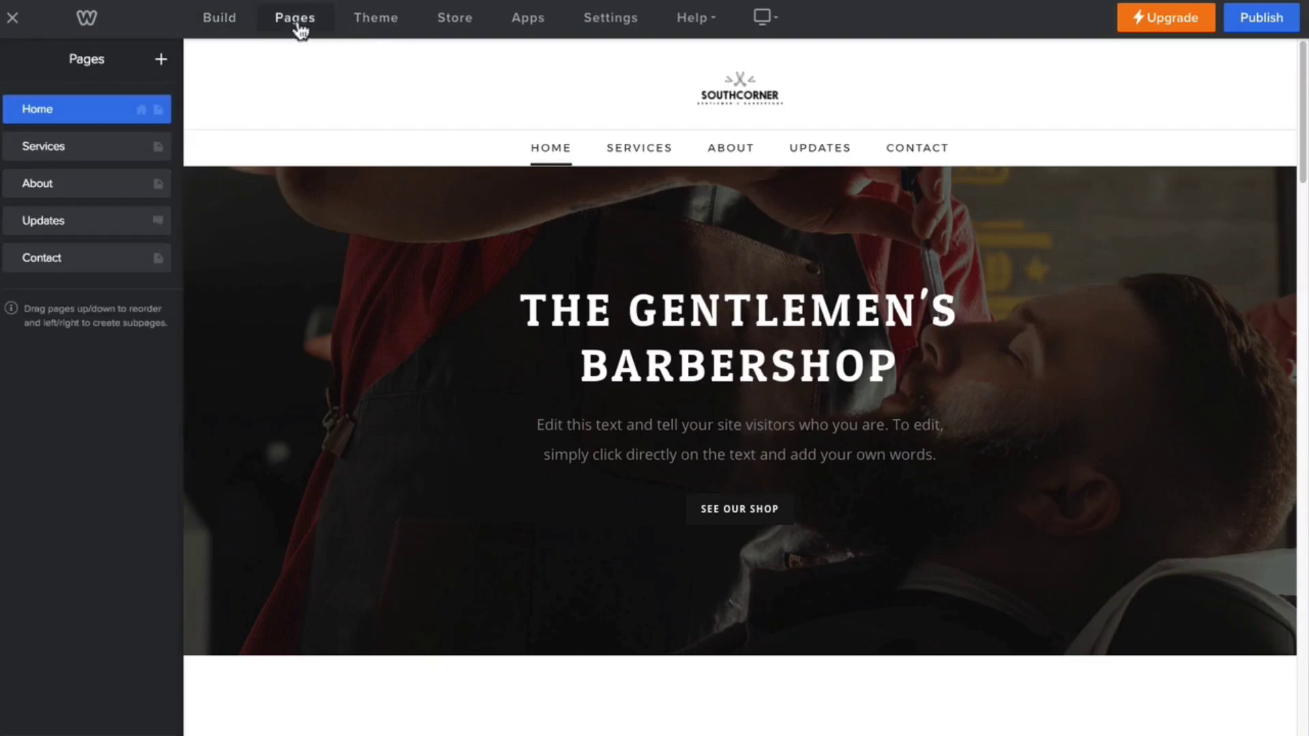
click(162, 61)
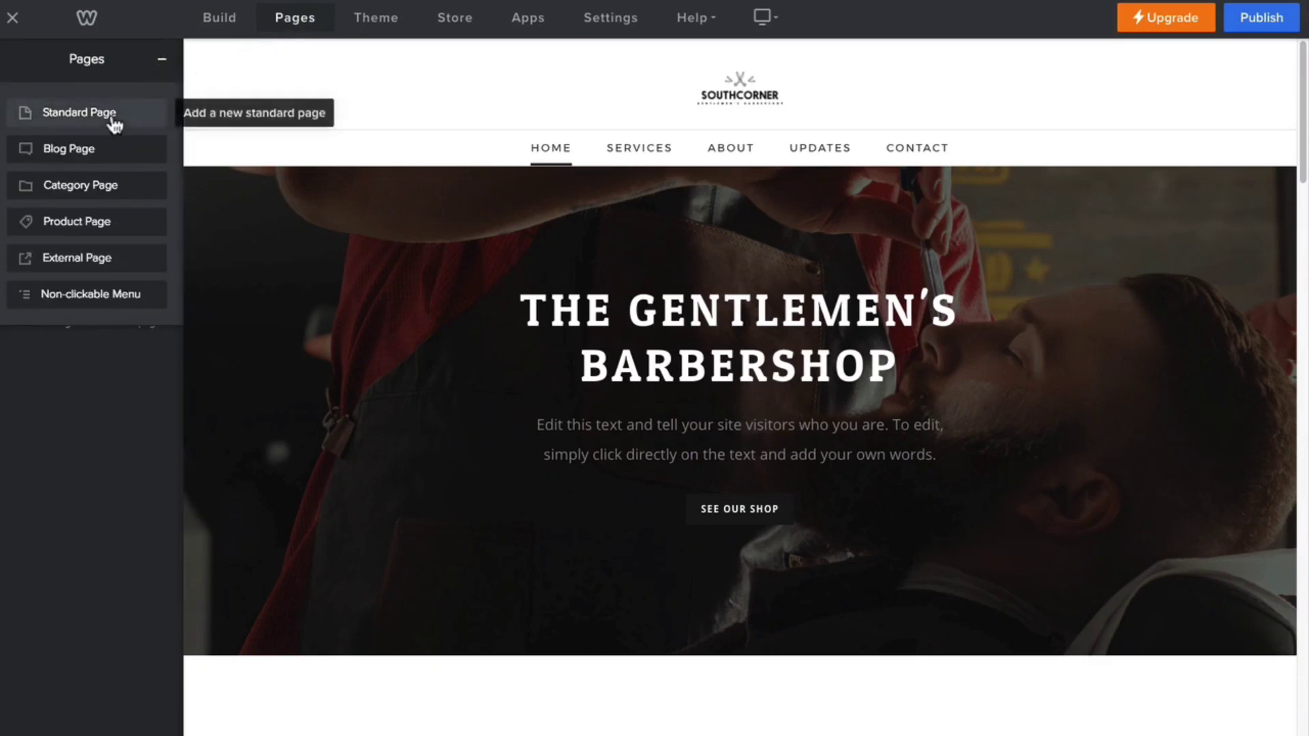
click(111, 115)
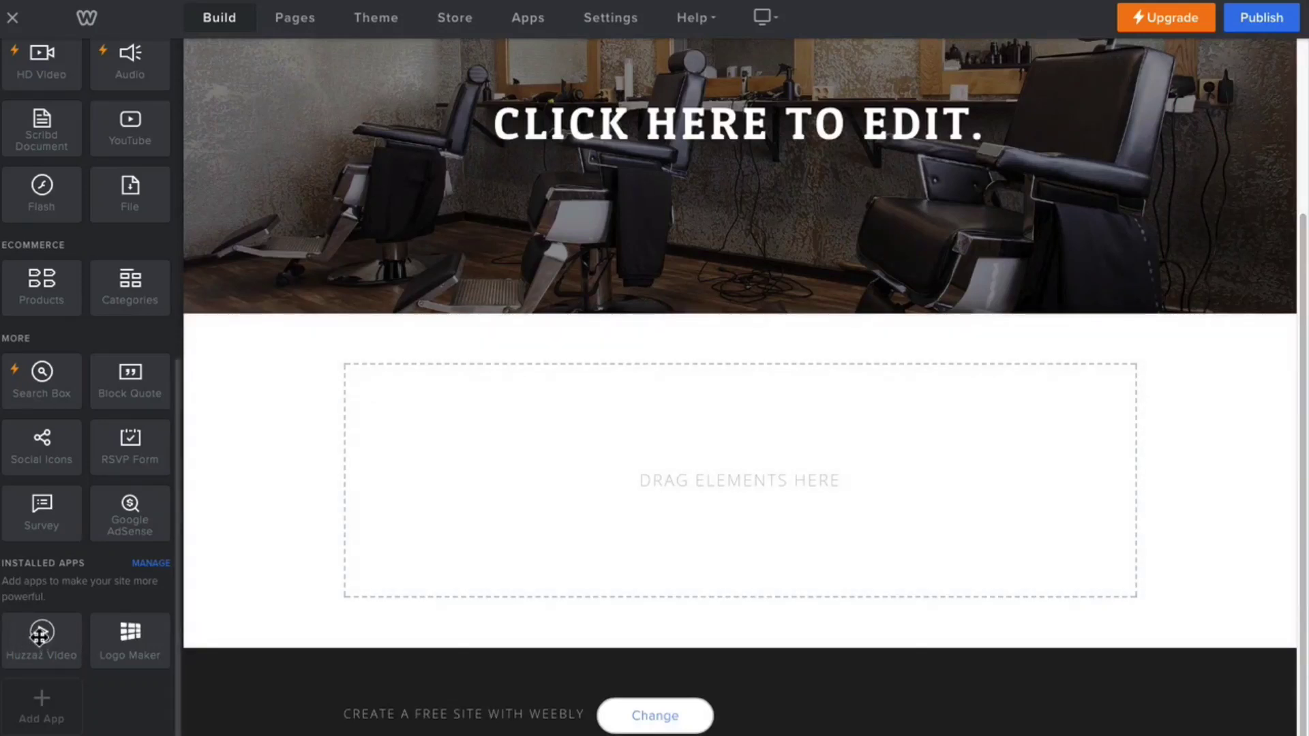
drag(41, 642, 739, 512)
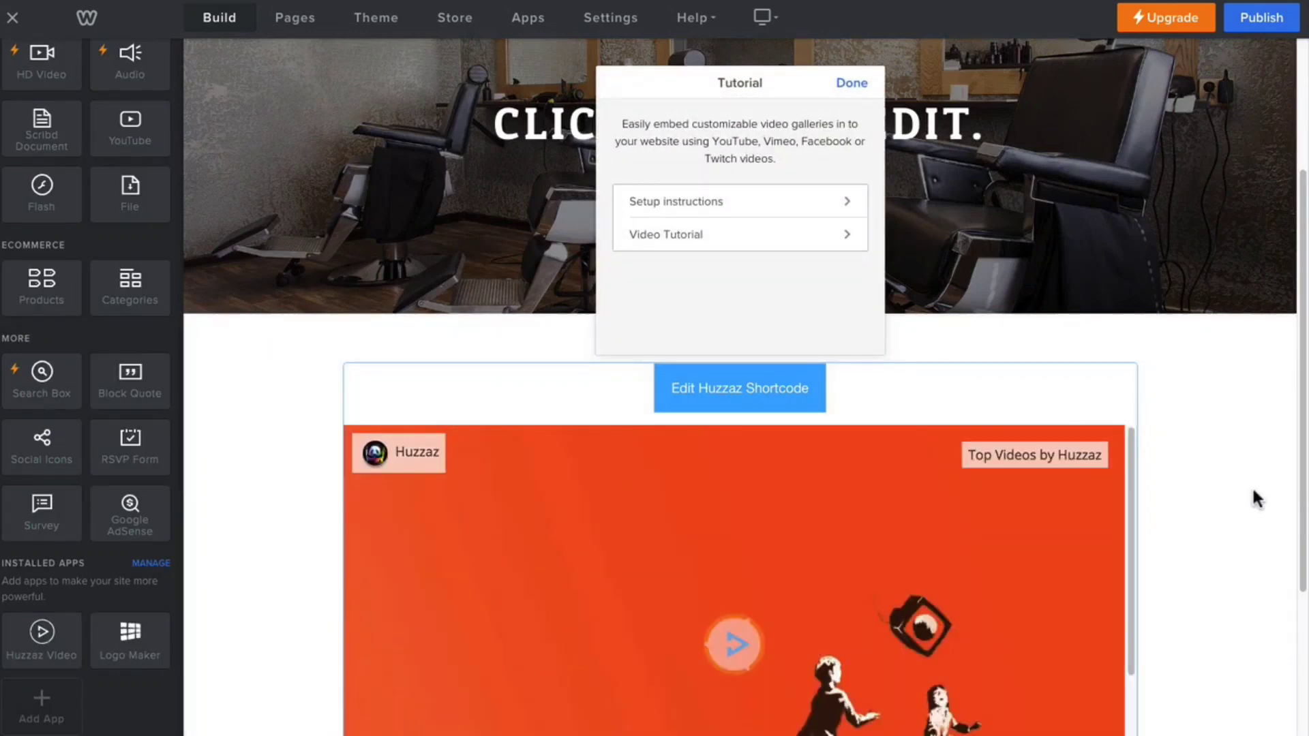
Step: View the Huzzaz element's setup instructions and its video tutorial
click(849, 204)
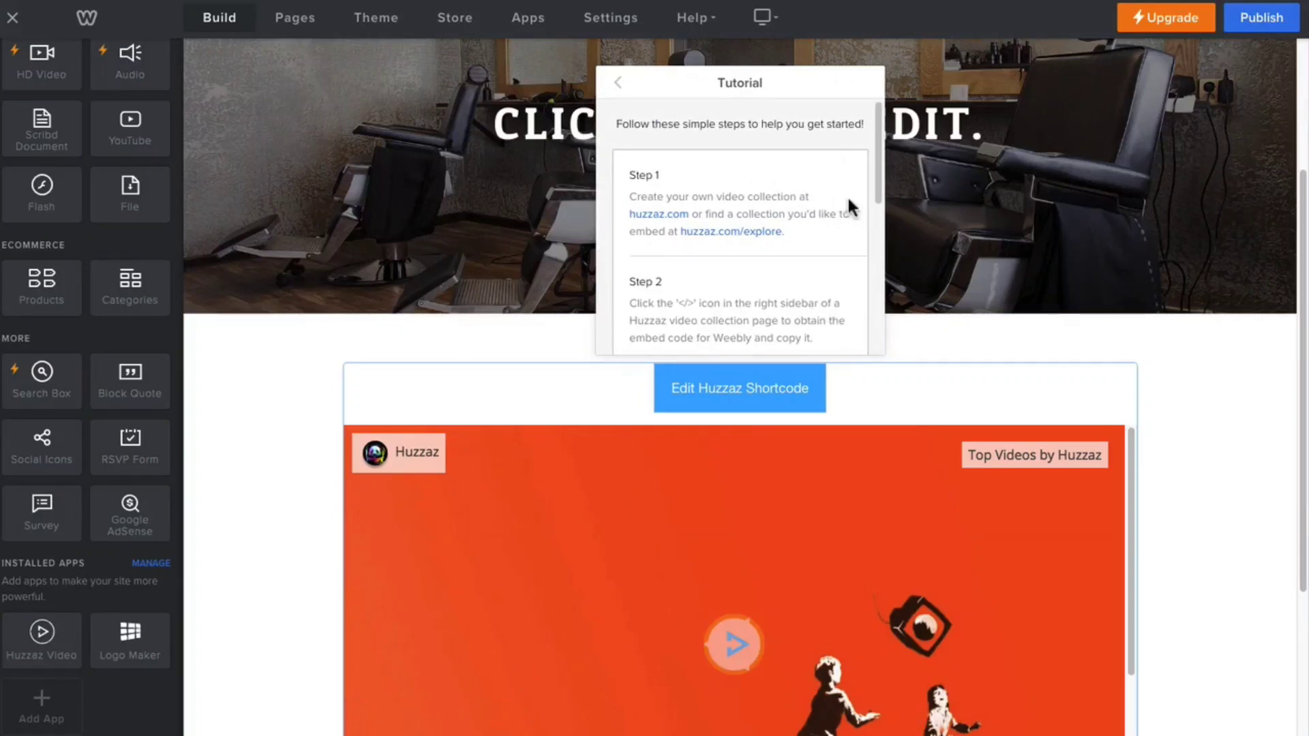
click(619, 83)
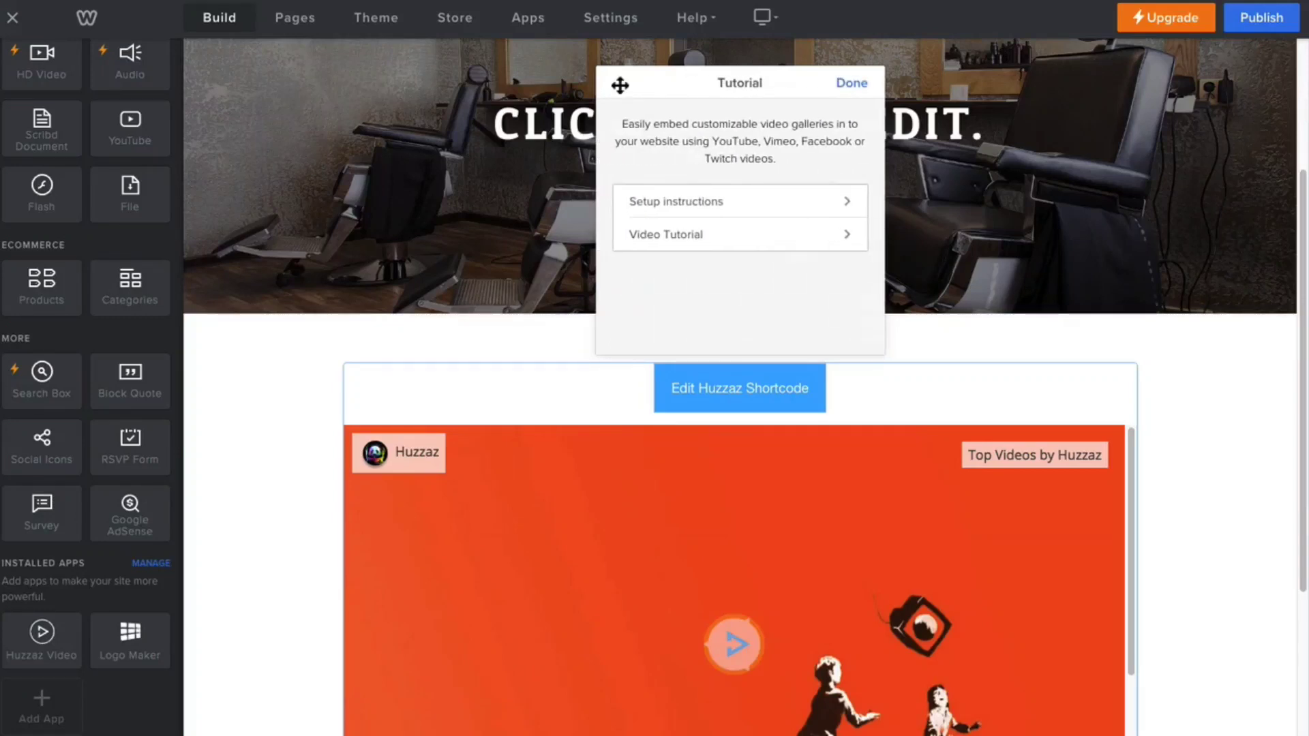
click(684, 238)
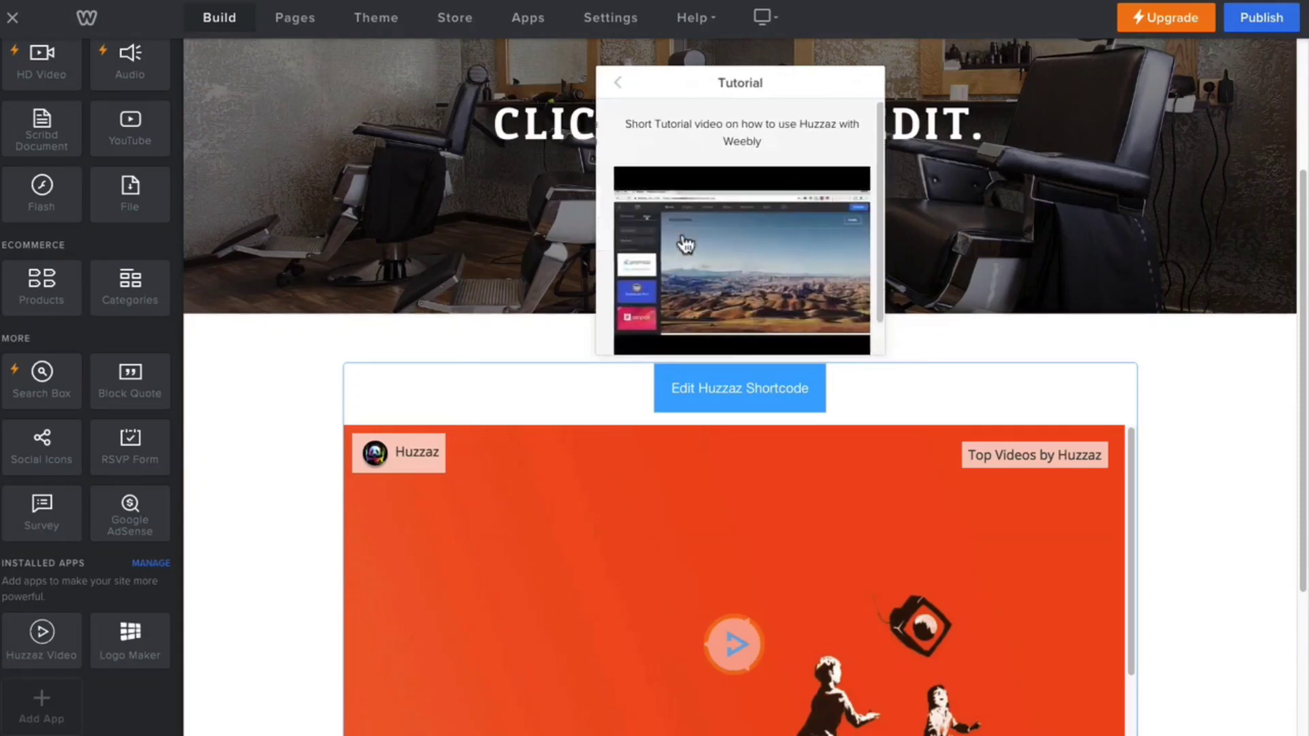
click(749, 270)
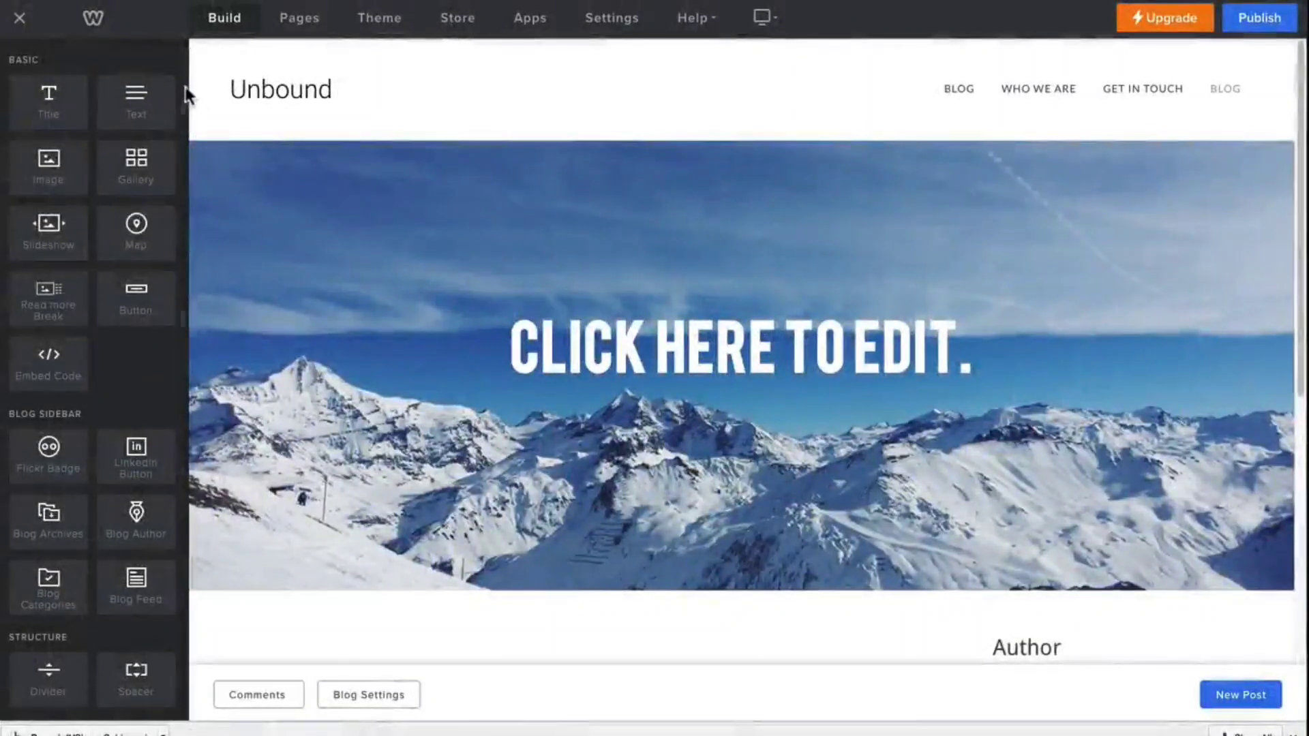
Step: Start a new blog post on the Unbound site and place a YouTube element in its content area
drag(183, 96, 169, 268)
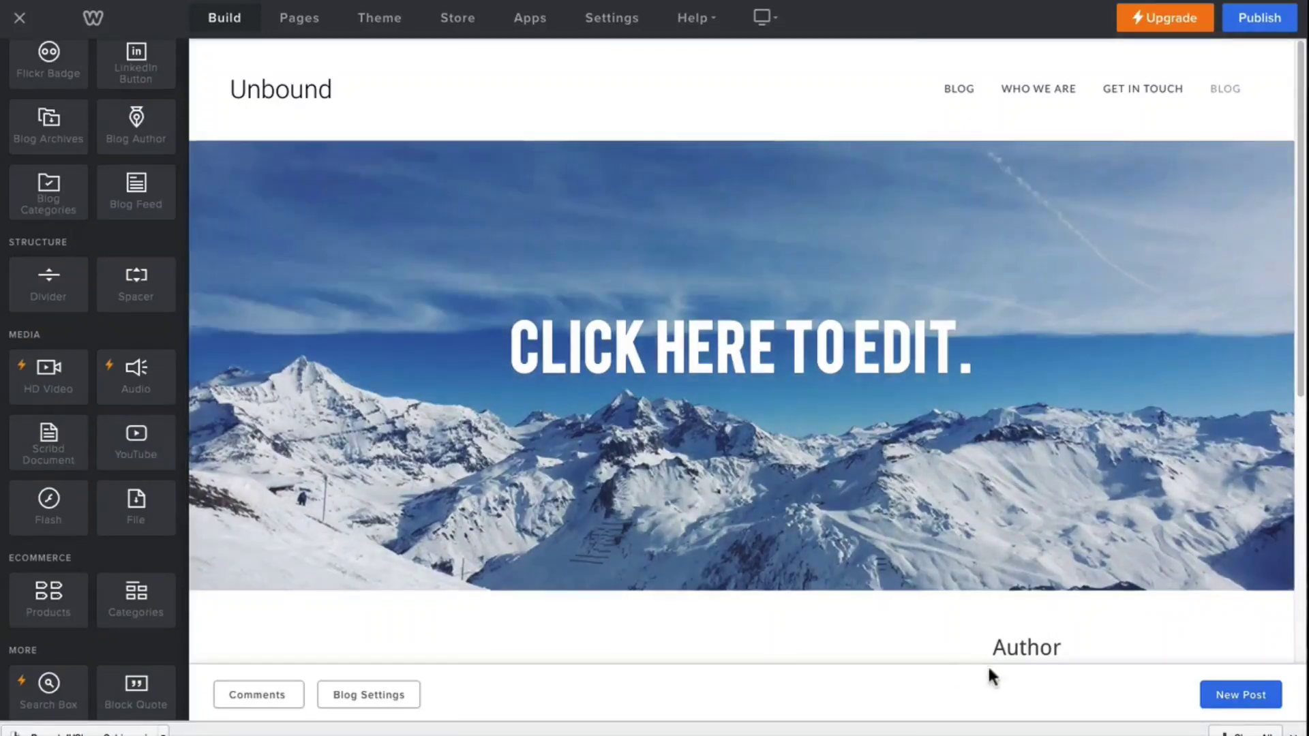
click(1230, 699)
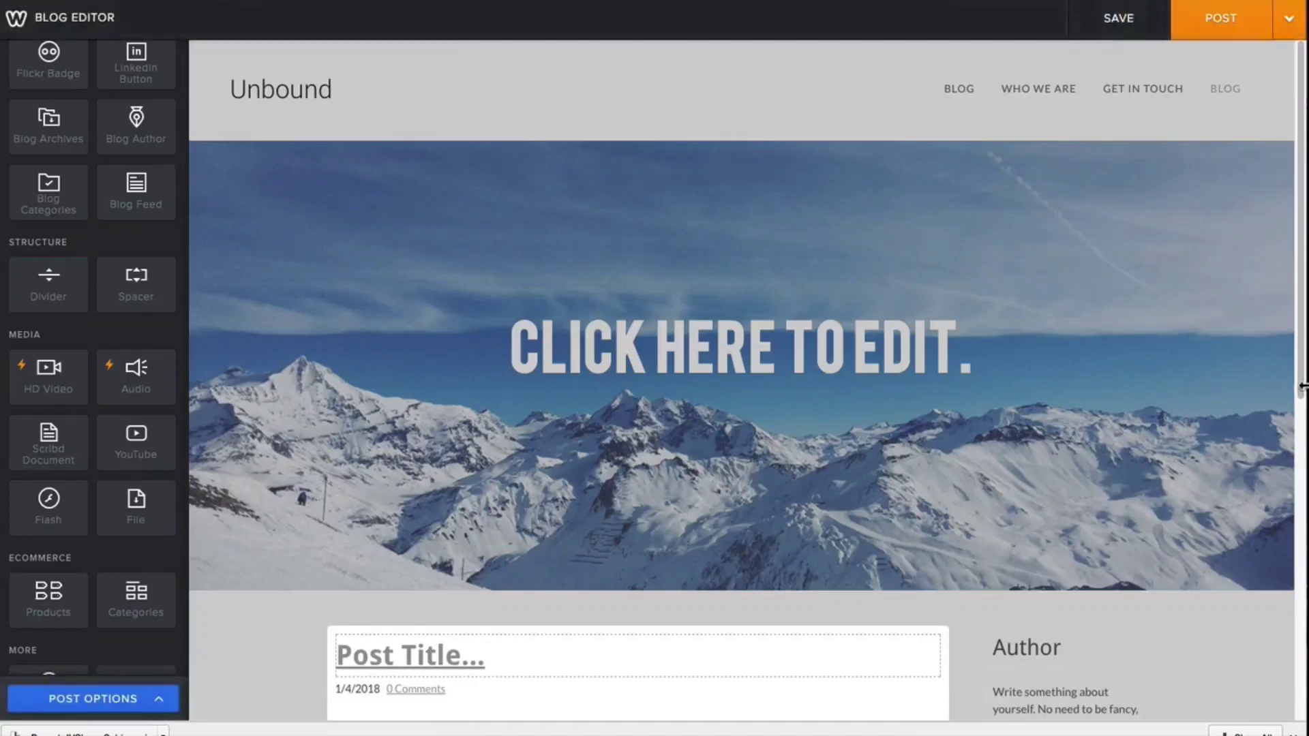
drag(1300, 379, 1303, 439)
scroll(1303, 440, down, 5)
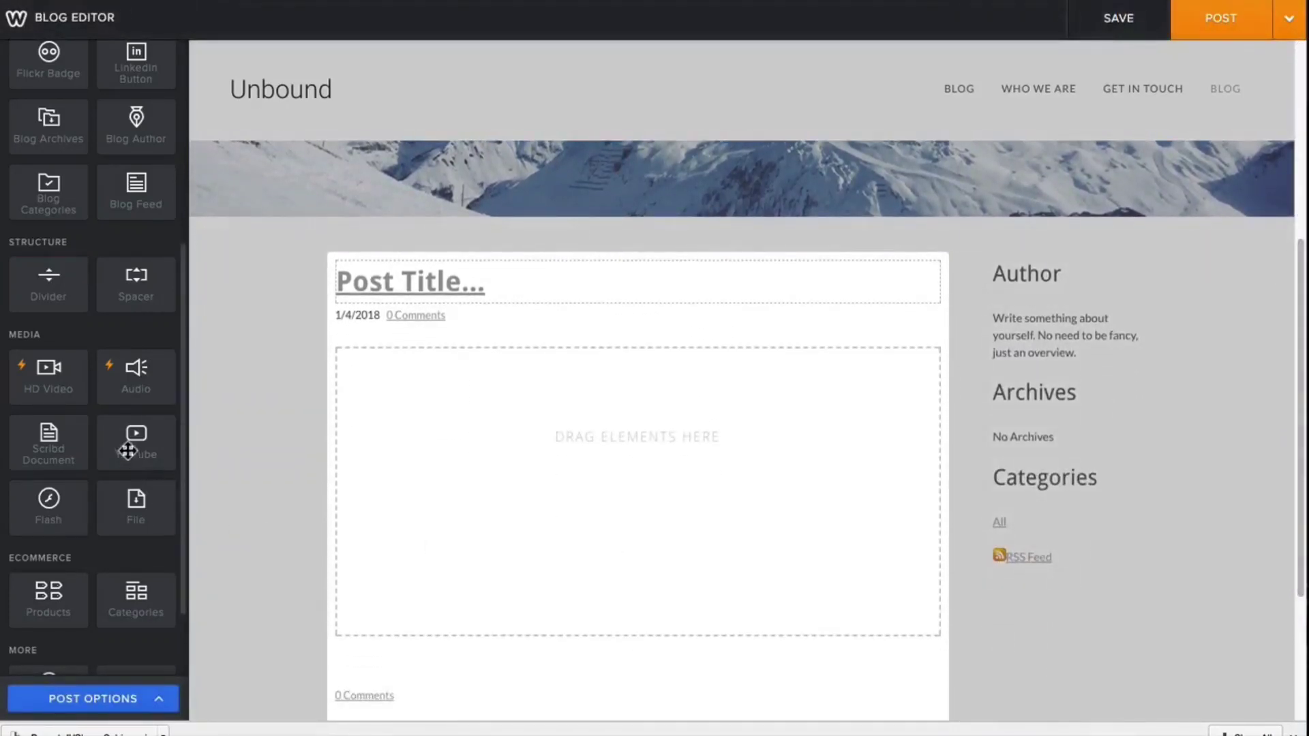
drag(140, 451, 641, 531)
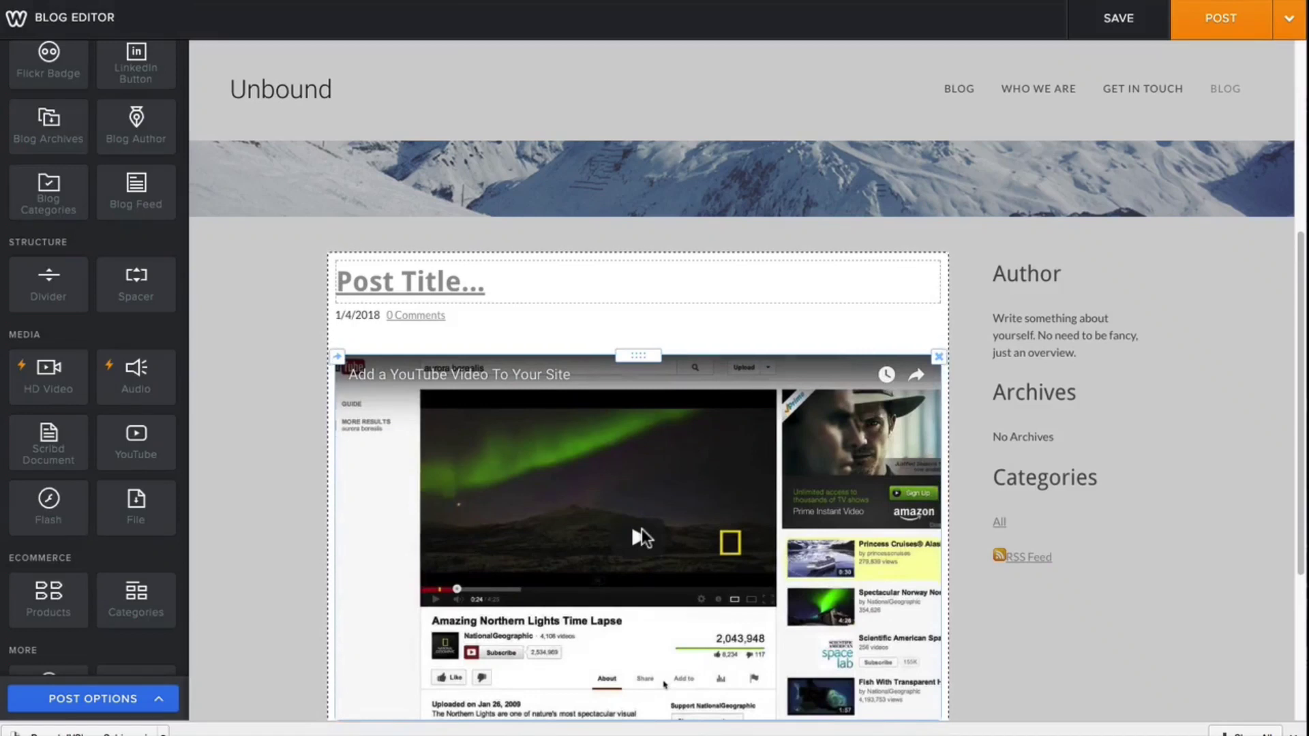
click(621, 463)
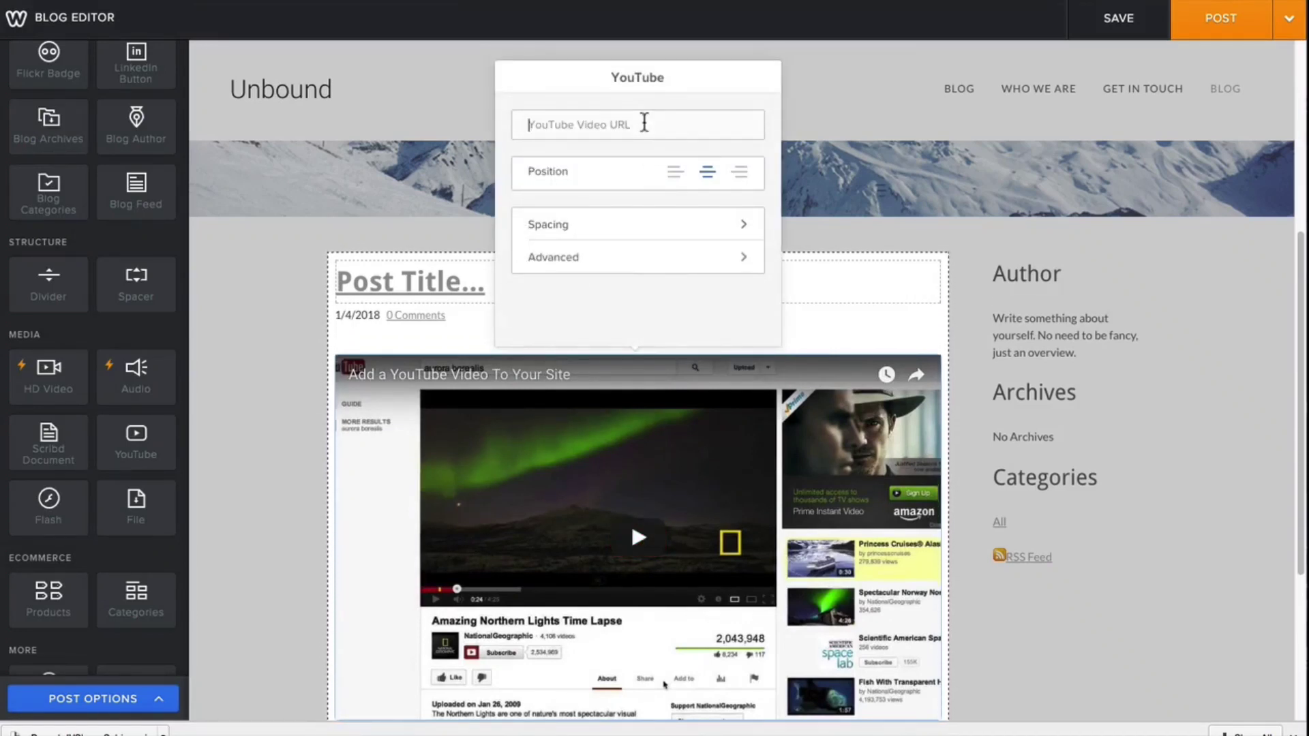
text(https://www.youtube.com/watch?v=UrNPI8GKA8I)
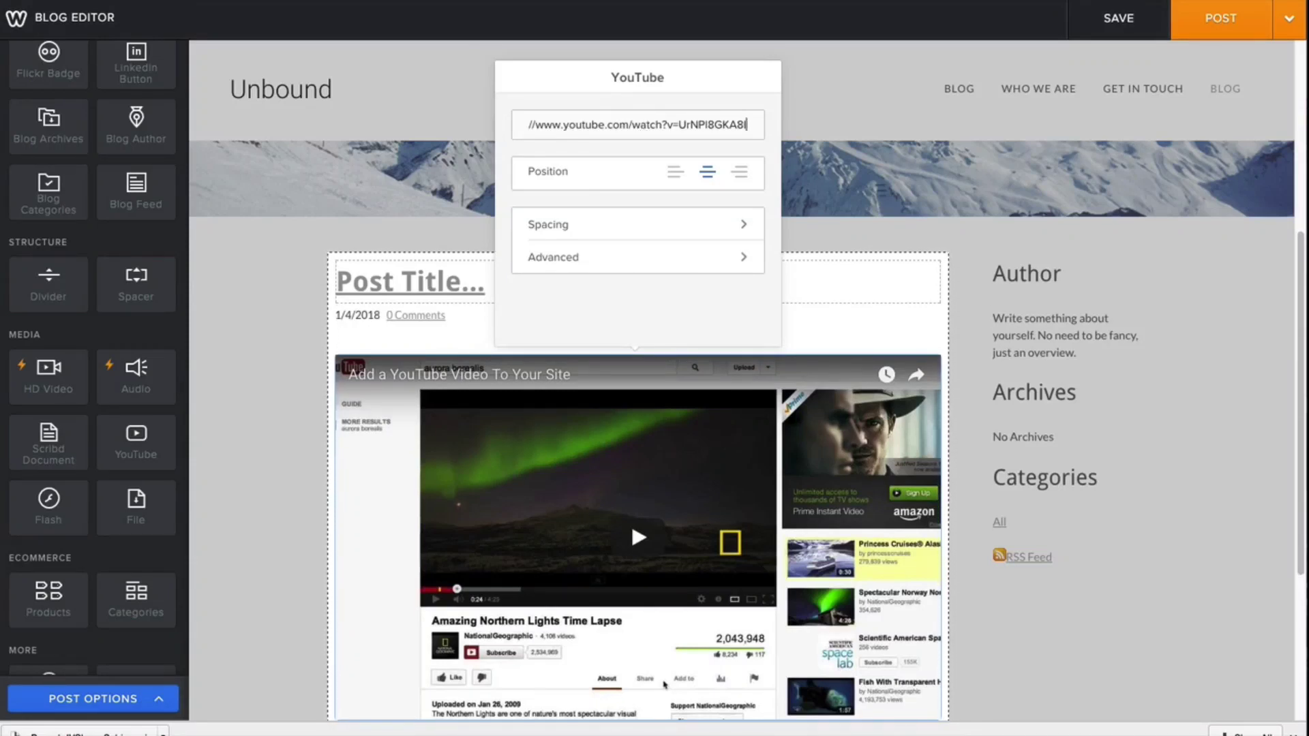
click(672, 172)
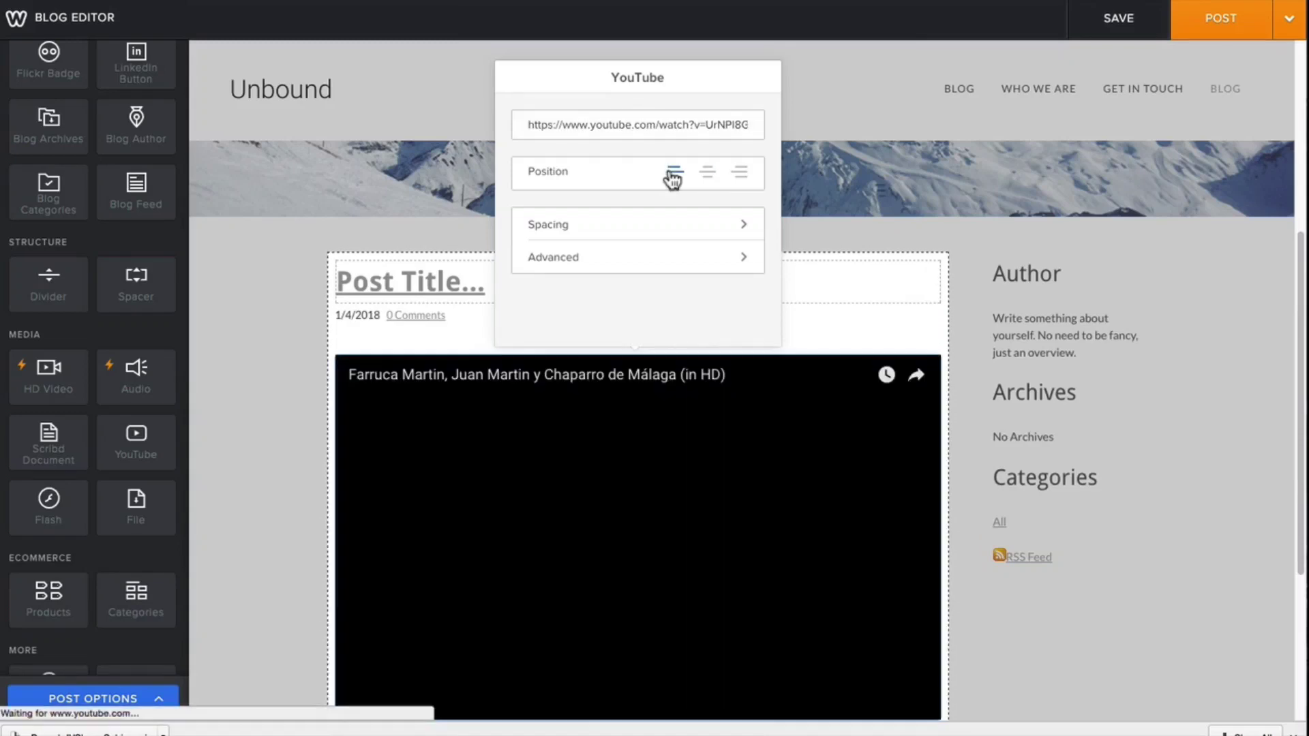
click(707, 171)
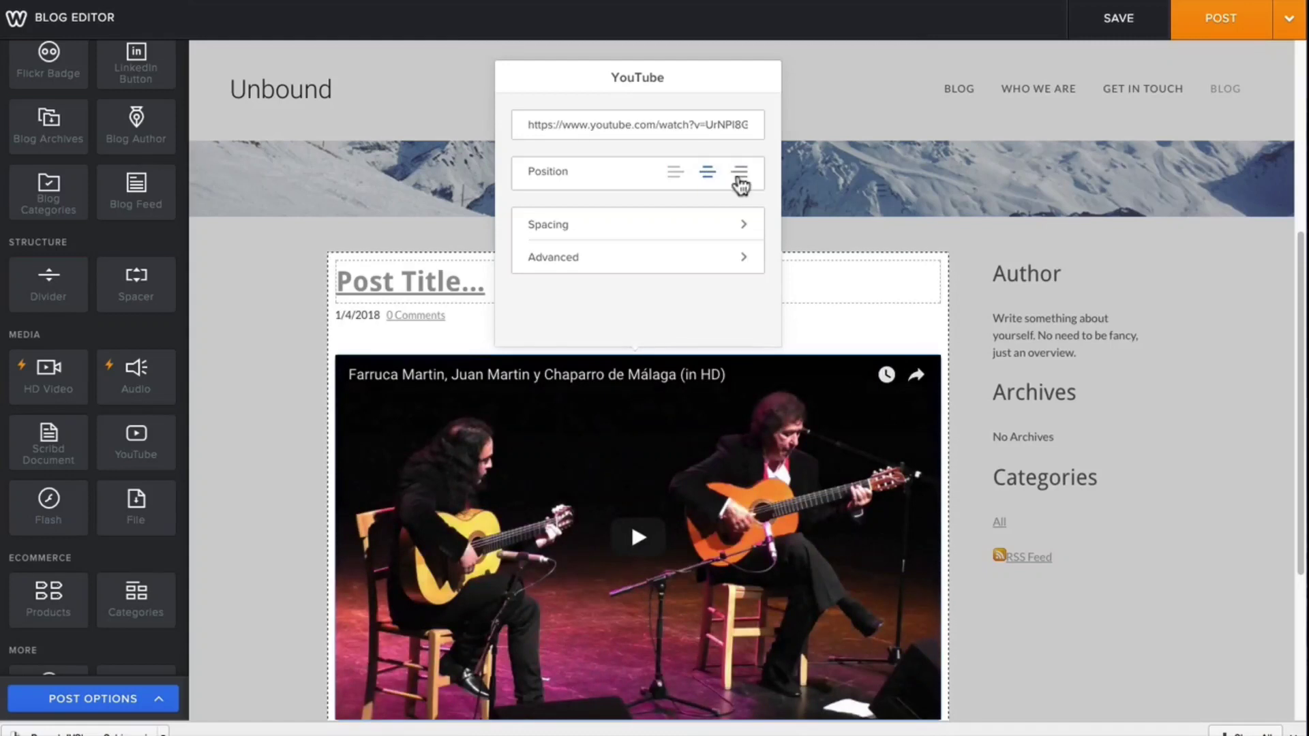
click(739, 173)
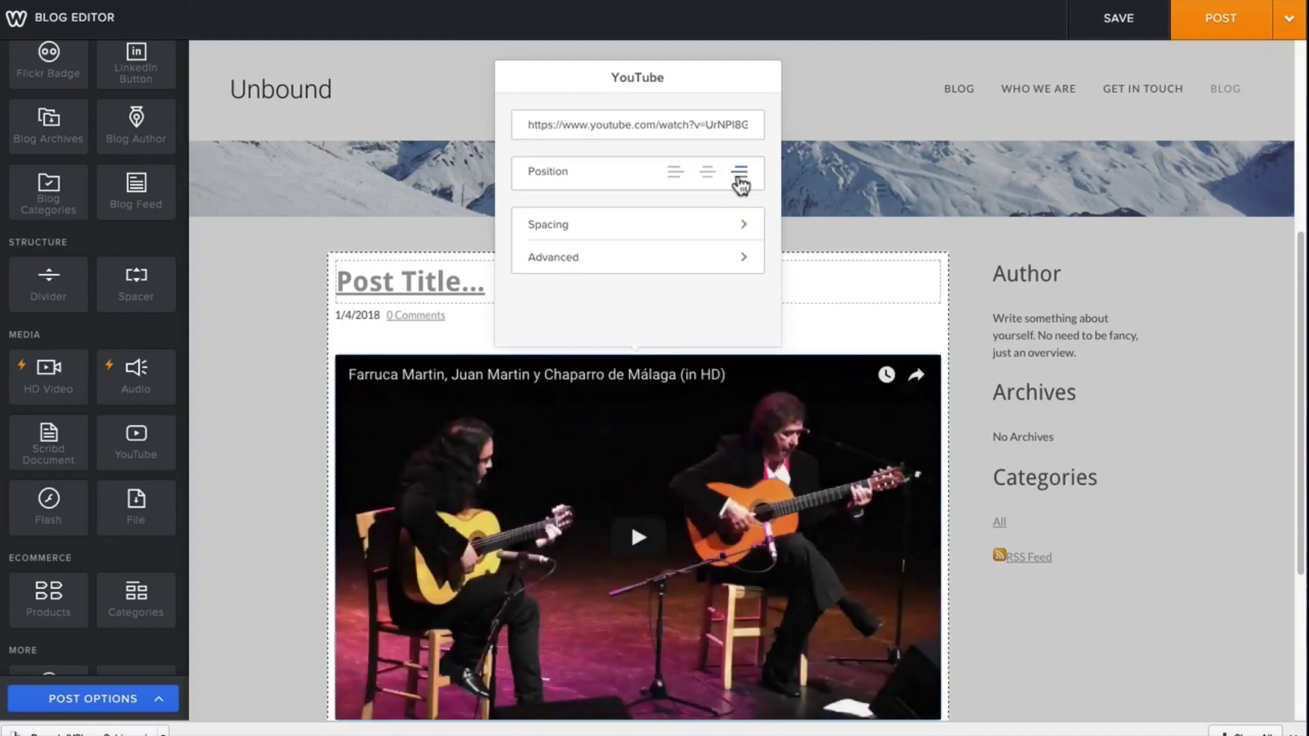
Step: Set the top margin of the YouTube element to 50
click(736, 228)
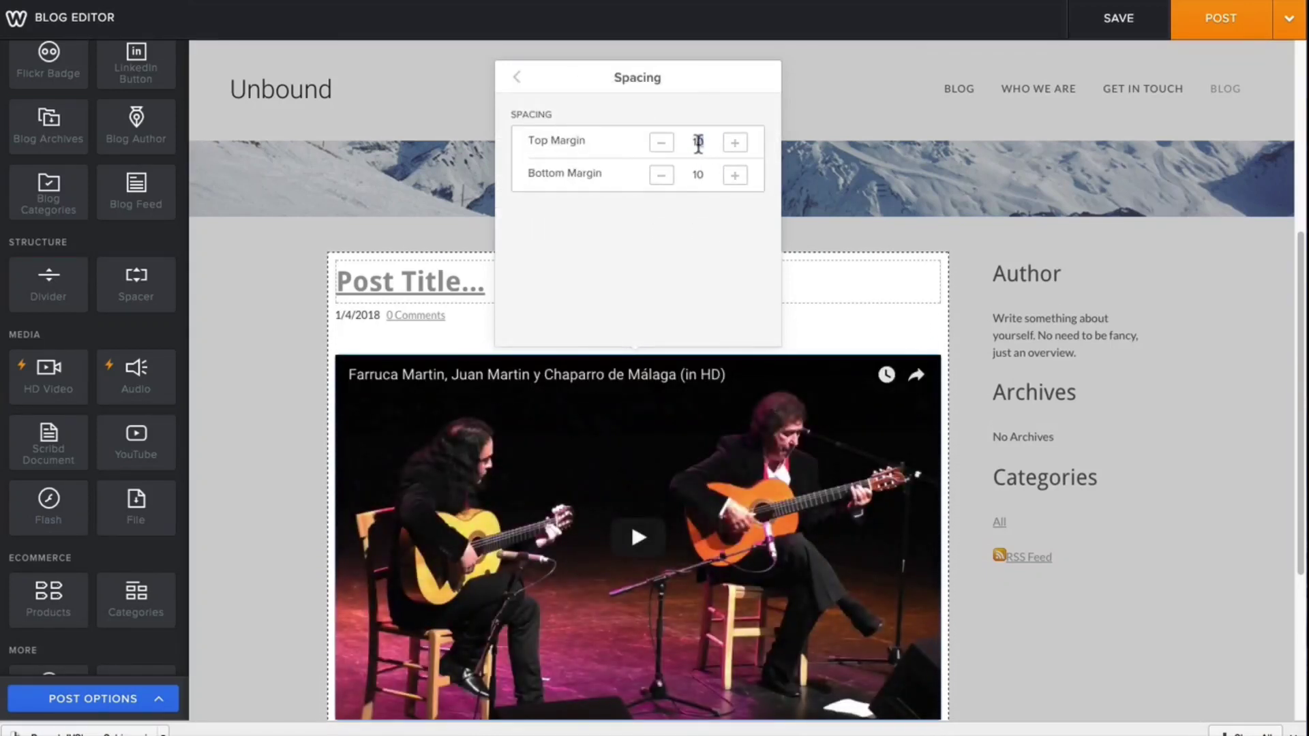
double_click(697, 141)
text(50)
key(Tab)
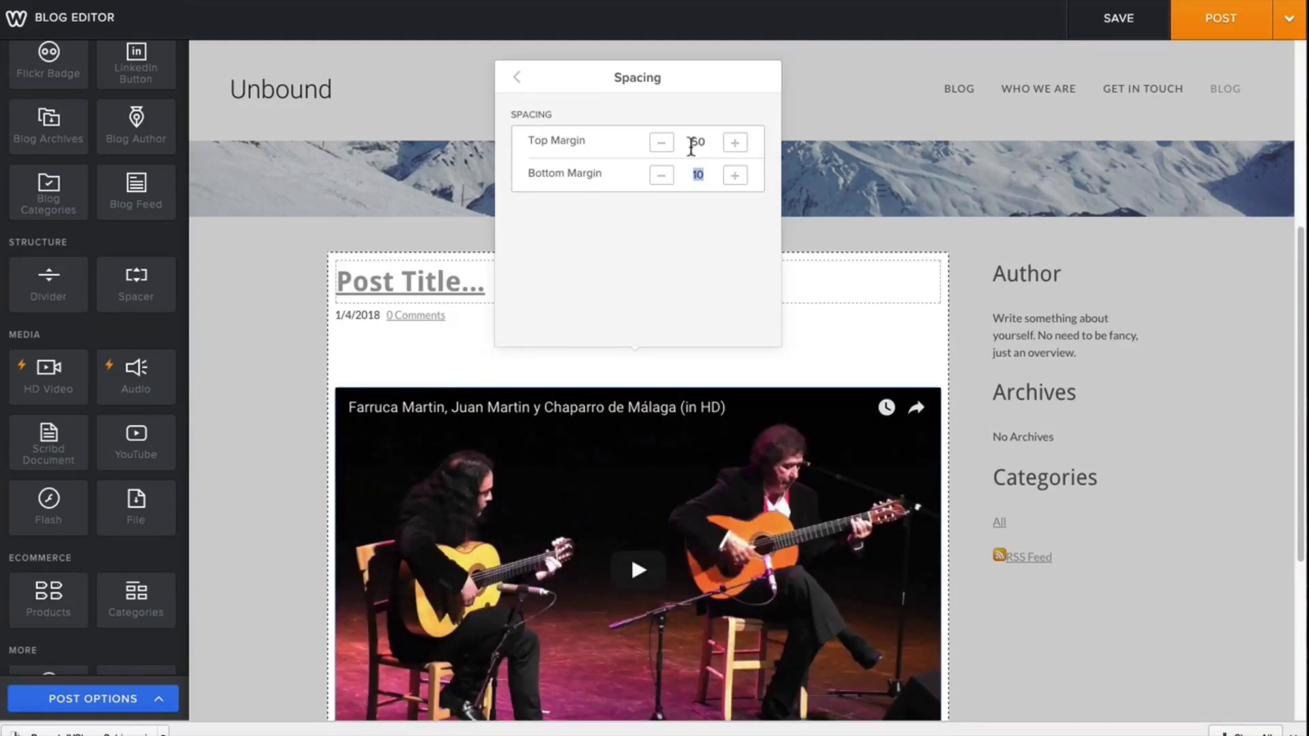
click(516, 79)
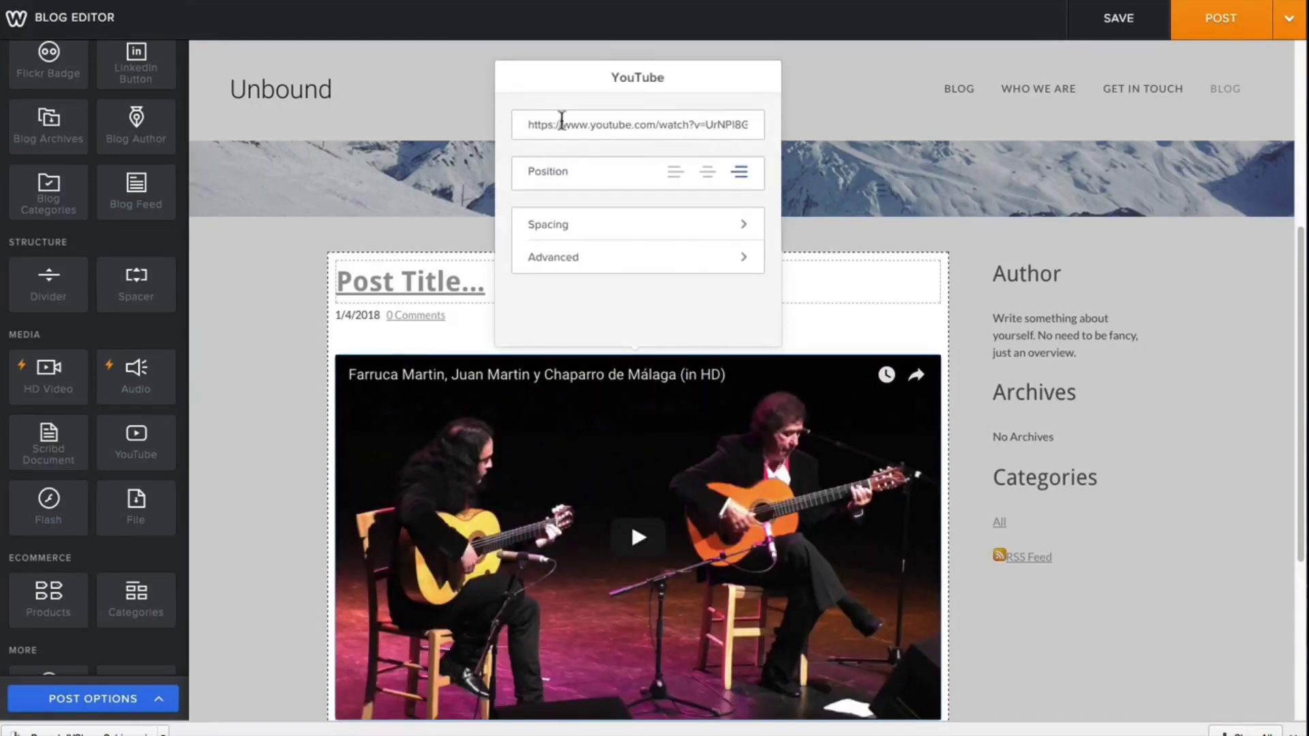
Step: Examine the YouTube element's advanced settings and its available video sizes
click(748, 262)
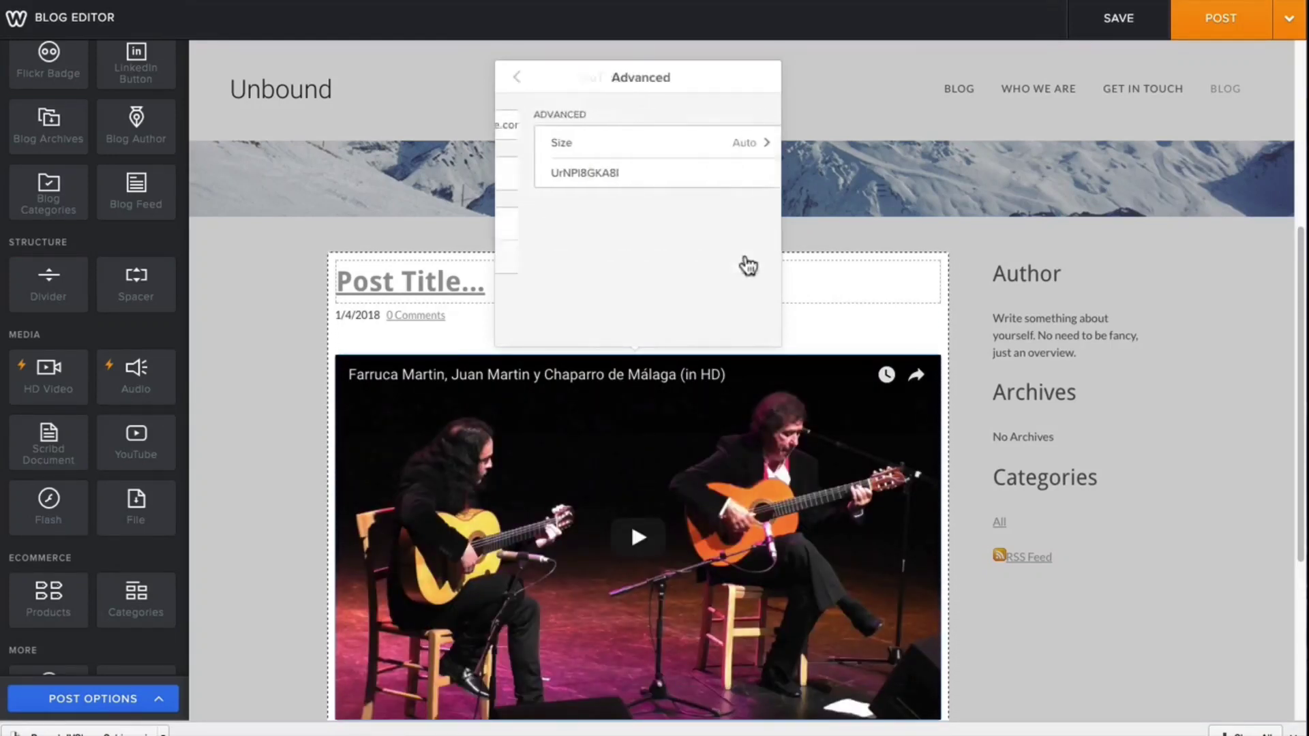
click(742, 147)
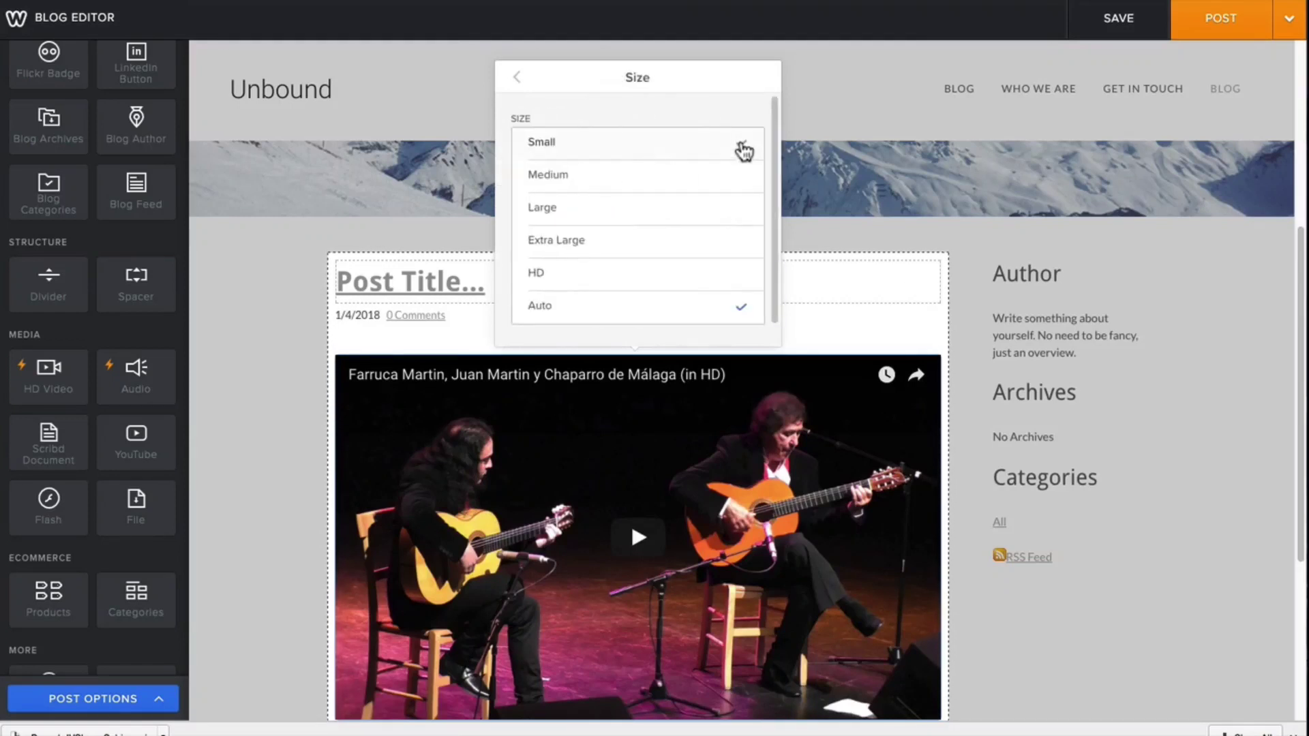
click(517, 81)
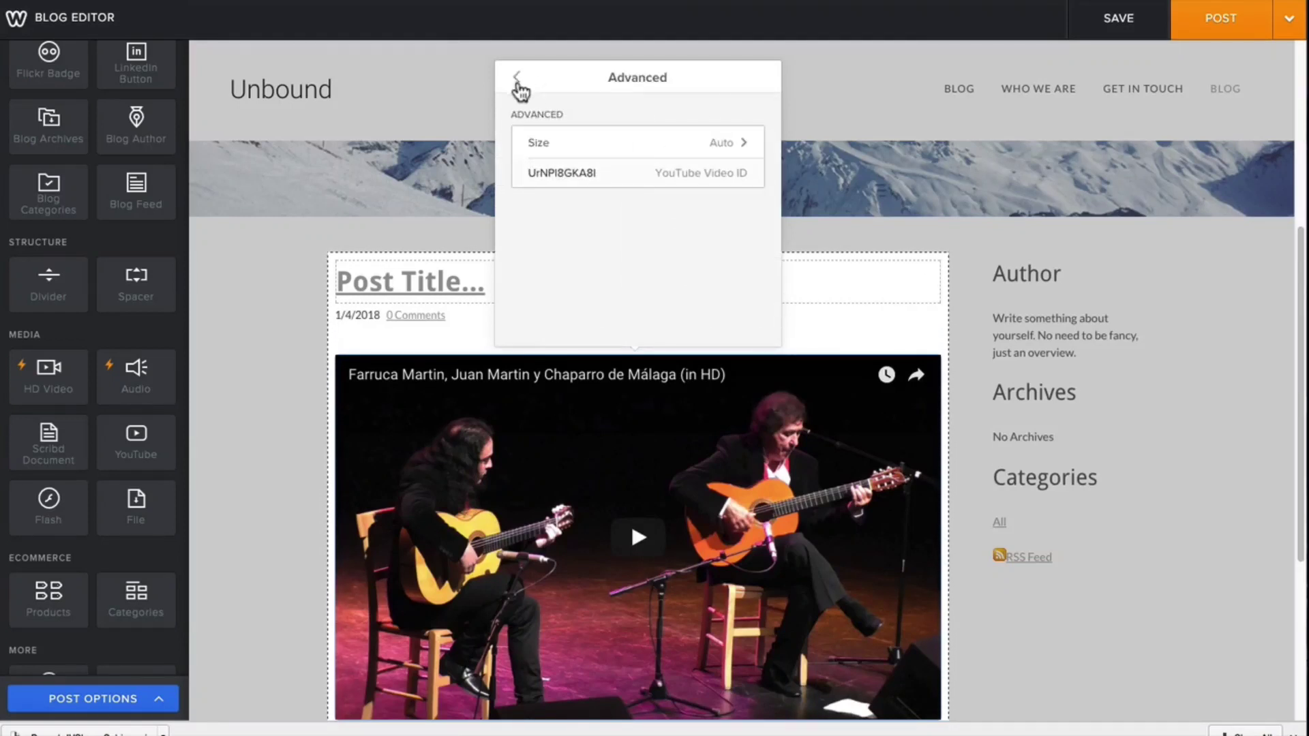
click(518, 82)
Step: Place an HD Video element in the blog post's empty content area
drag(520, 85, 181, 319)
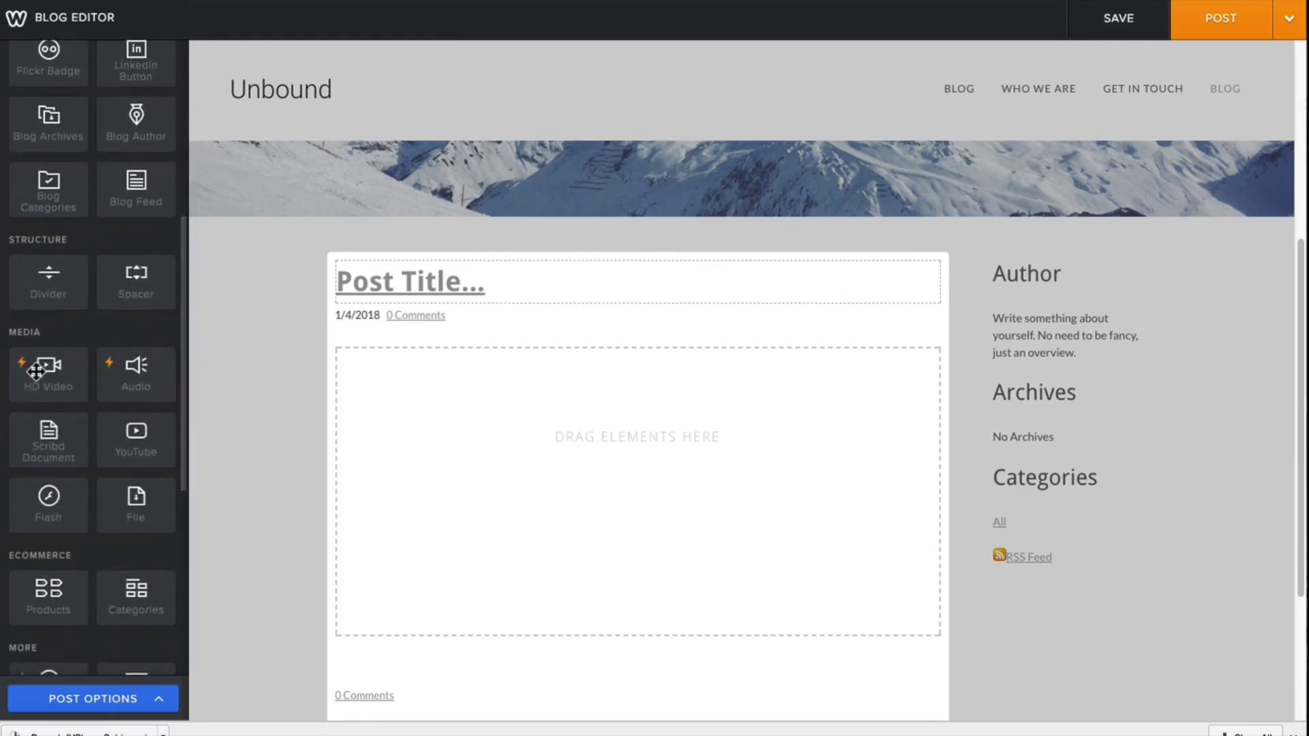
drag(35, 371, 642, 492)
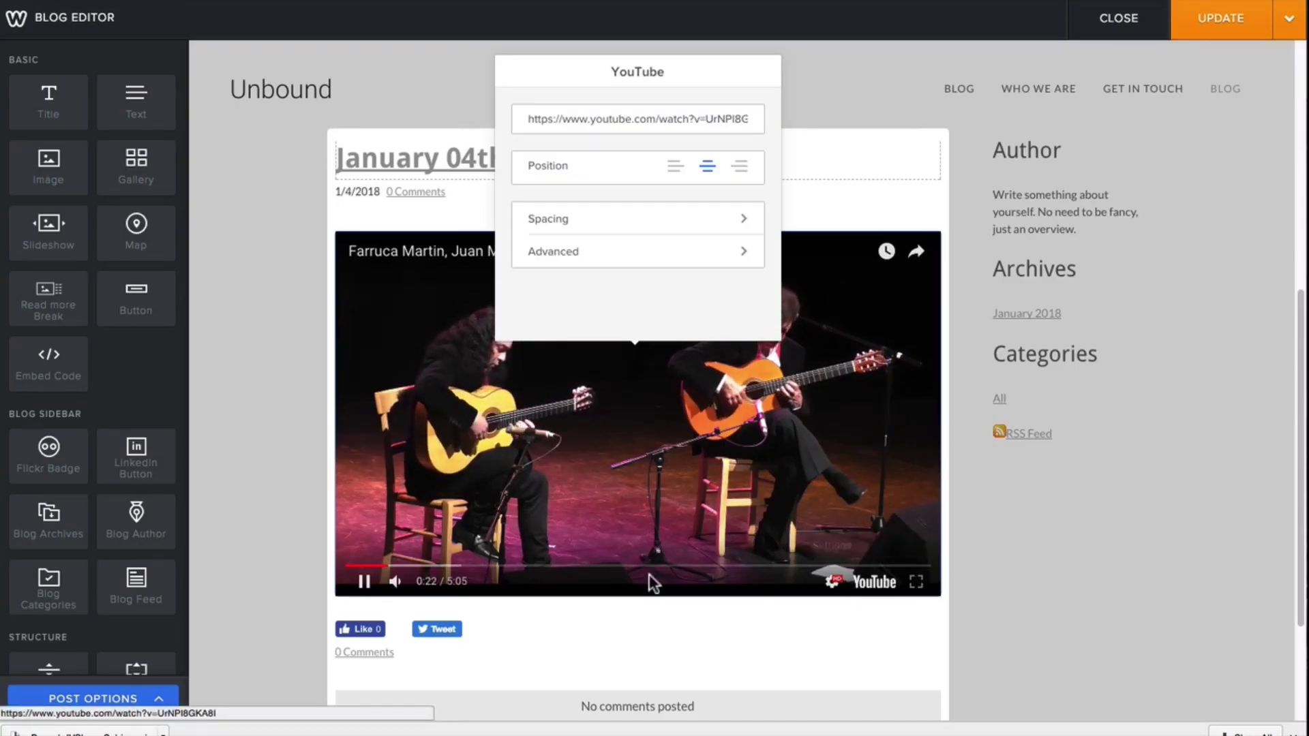
Step: Close the YouTube element's settings and look over the blog post with its embedded video
click(236, 468)
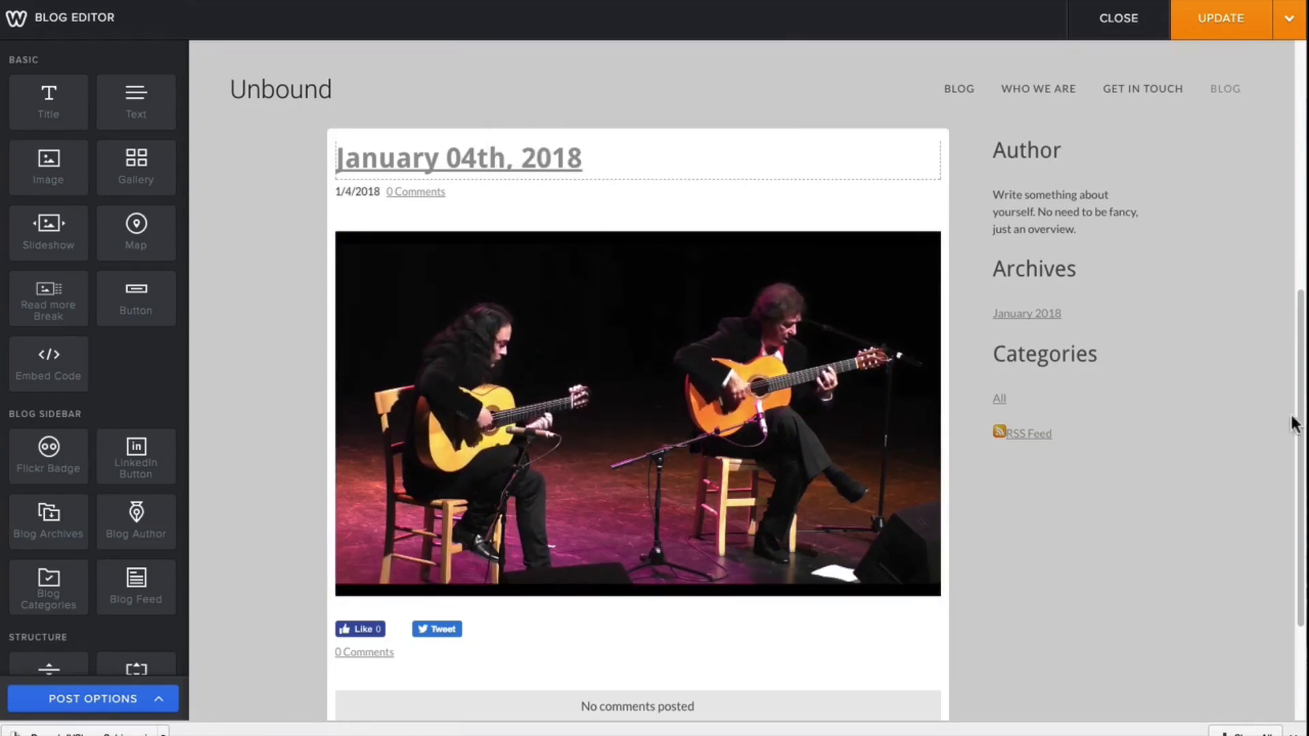
scroll(1295, 424, up, 7)
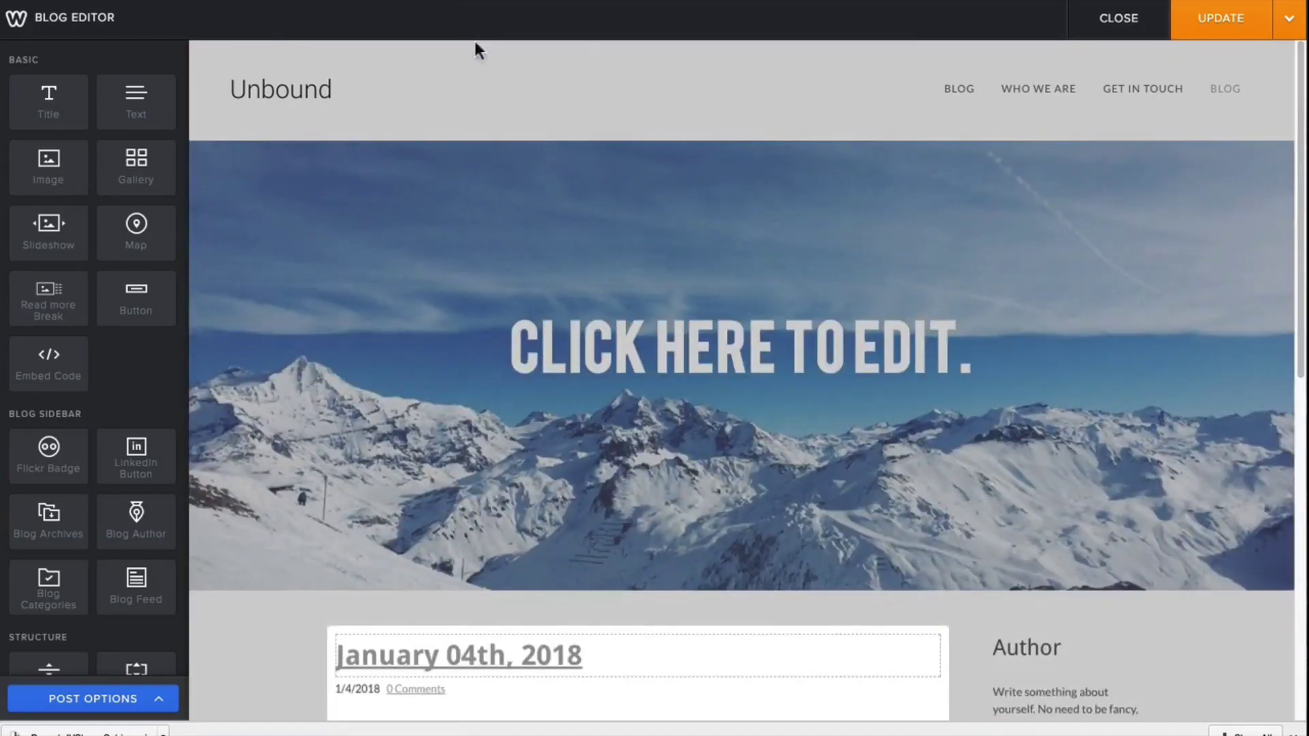
scroll(443, 89, down, 7)
scroll(181, 327, down, 1)
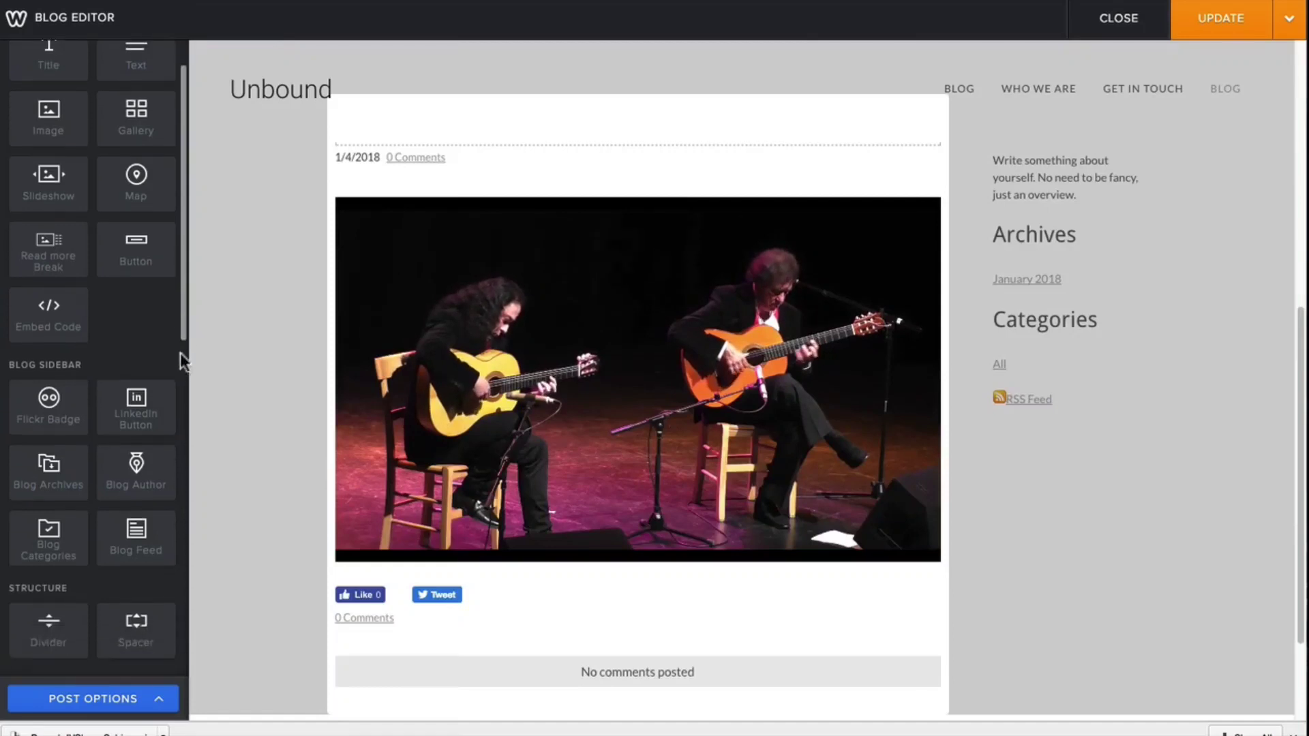
Step: Search the App Center for "Responsive vimeo" and open the Responsive Vimeo app
drag(180, 353, 178, 674)
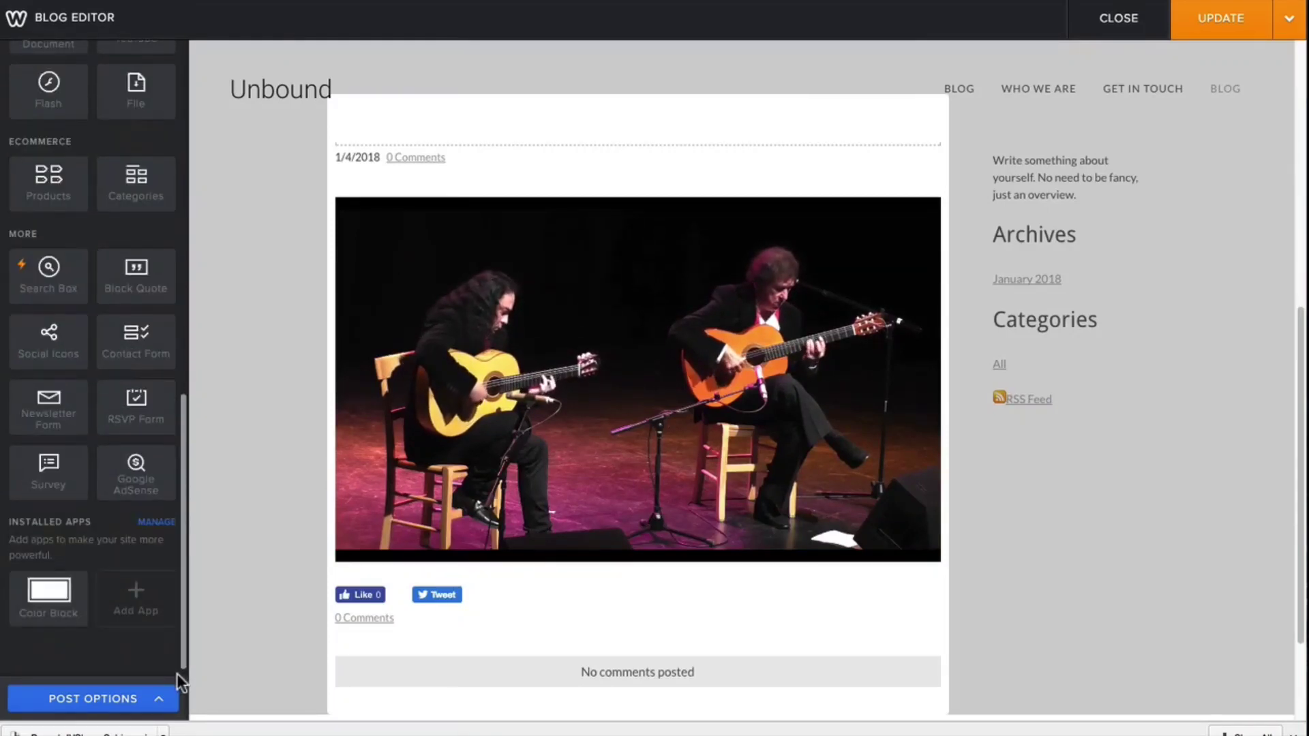
click(141, 592)
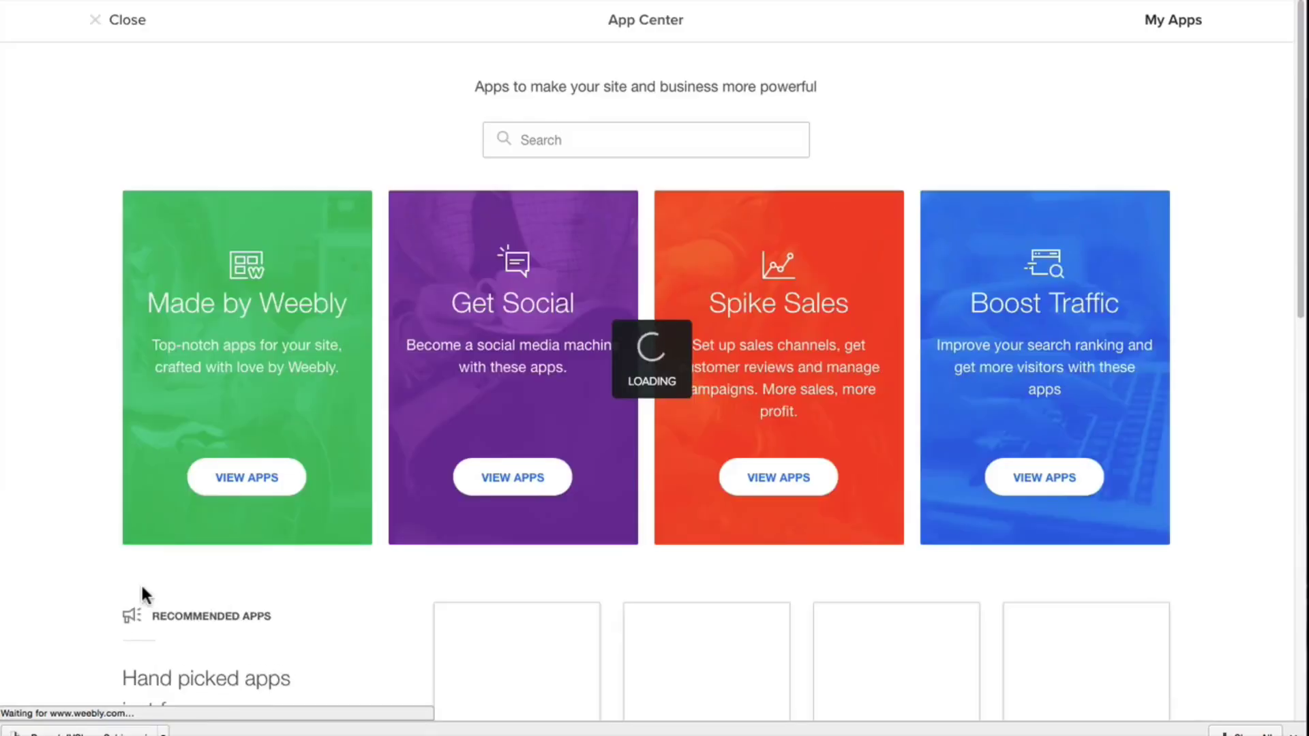
text(Res)
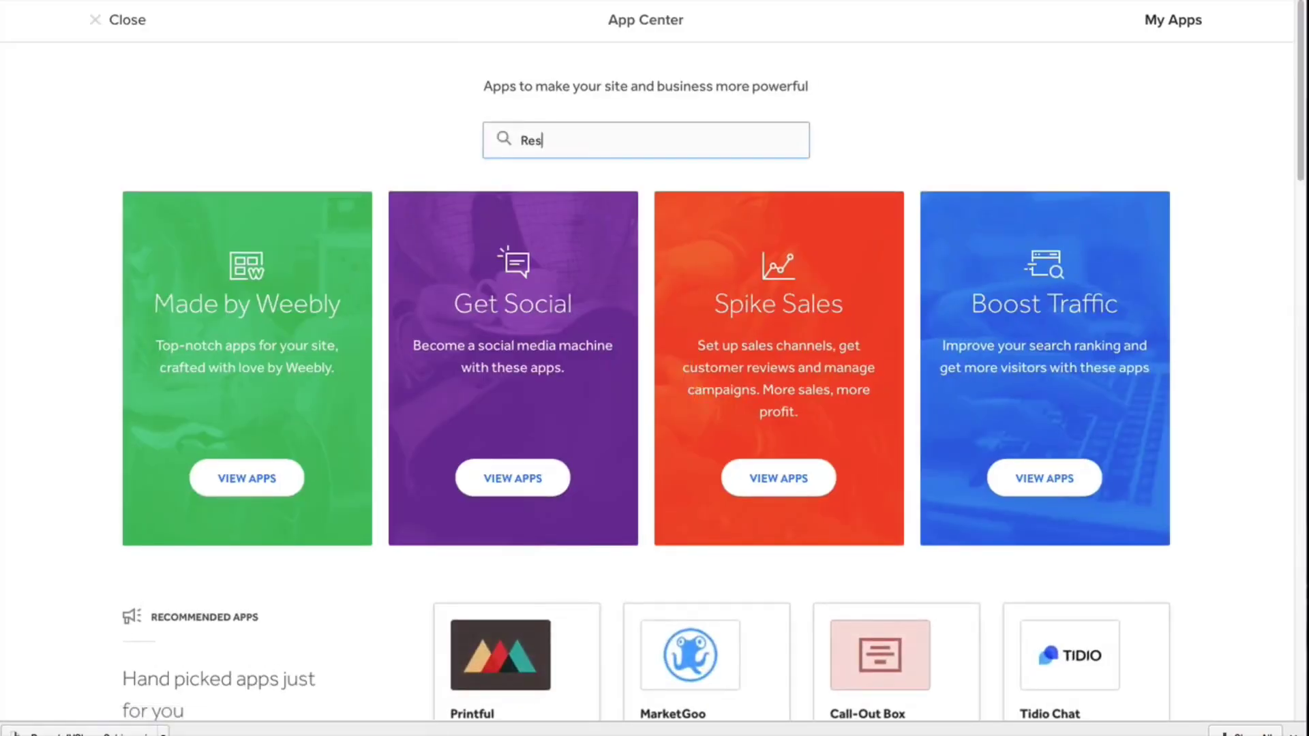
text(ponsive vimeo)
key(Return)
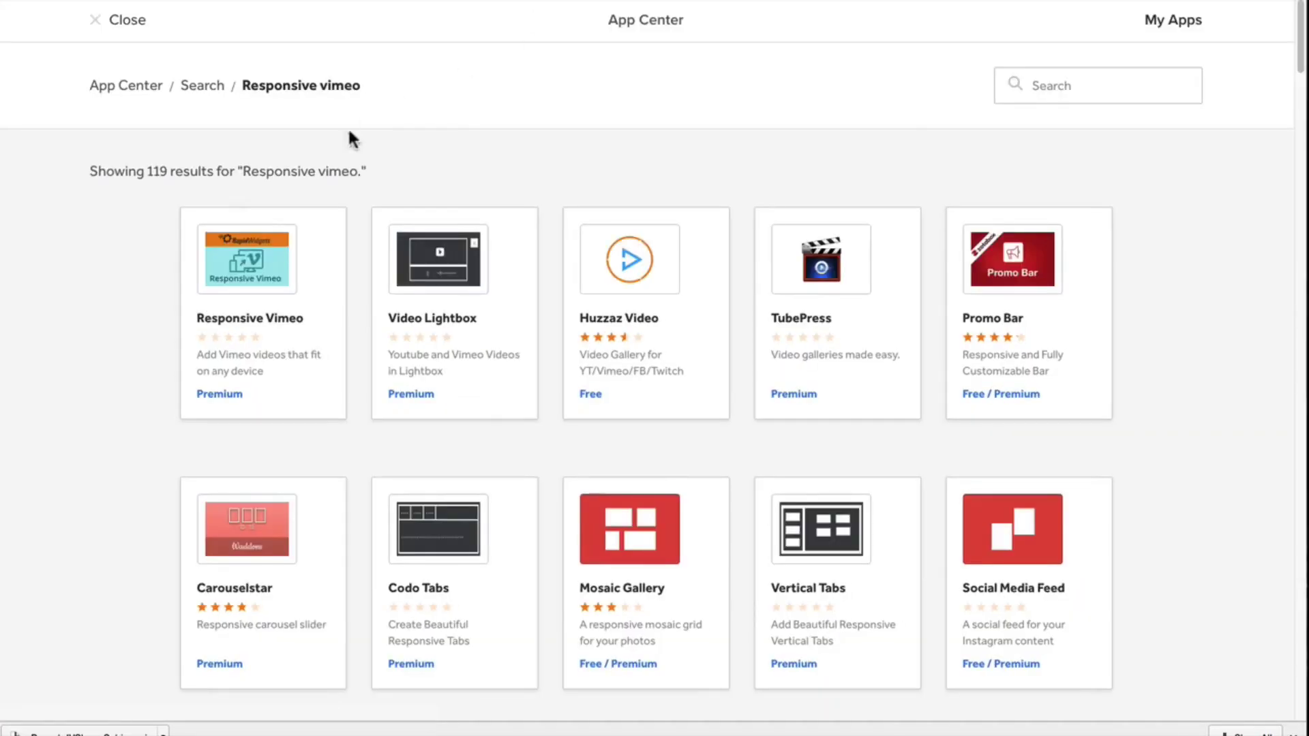
click(261, 272)
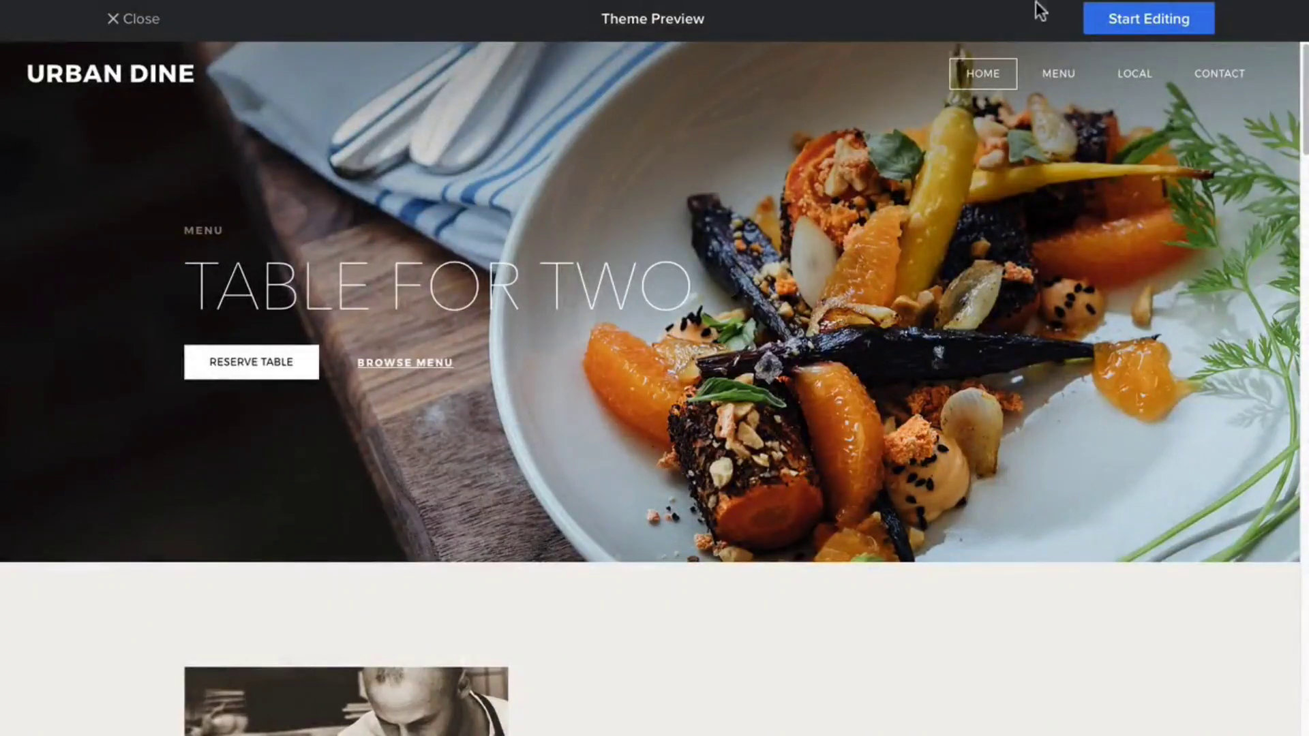
Step: Start editing the Urban Dine theme, skip the website domain choice and look through the available page elements
click(1090, 16)
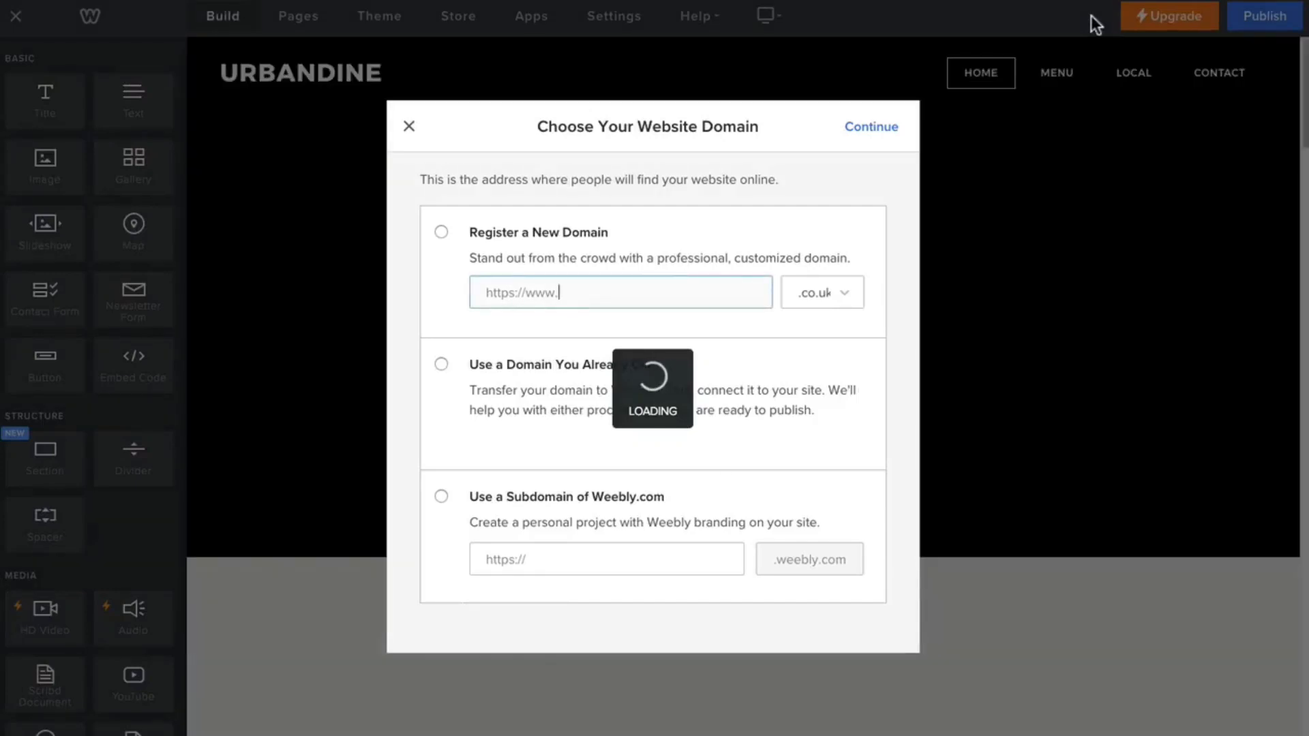
click(408, 128)
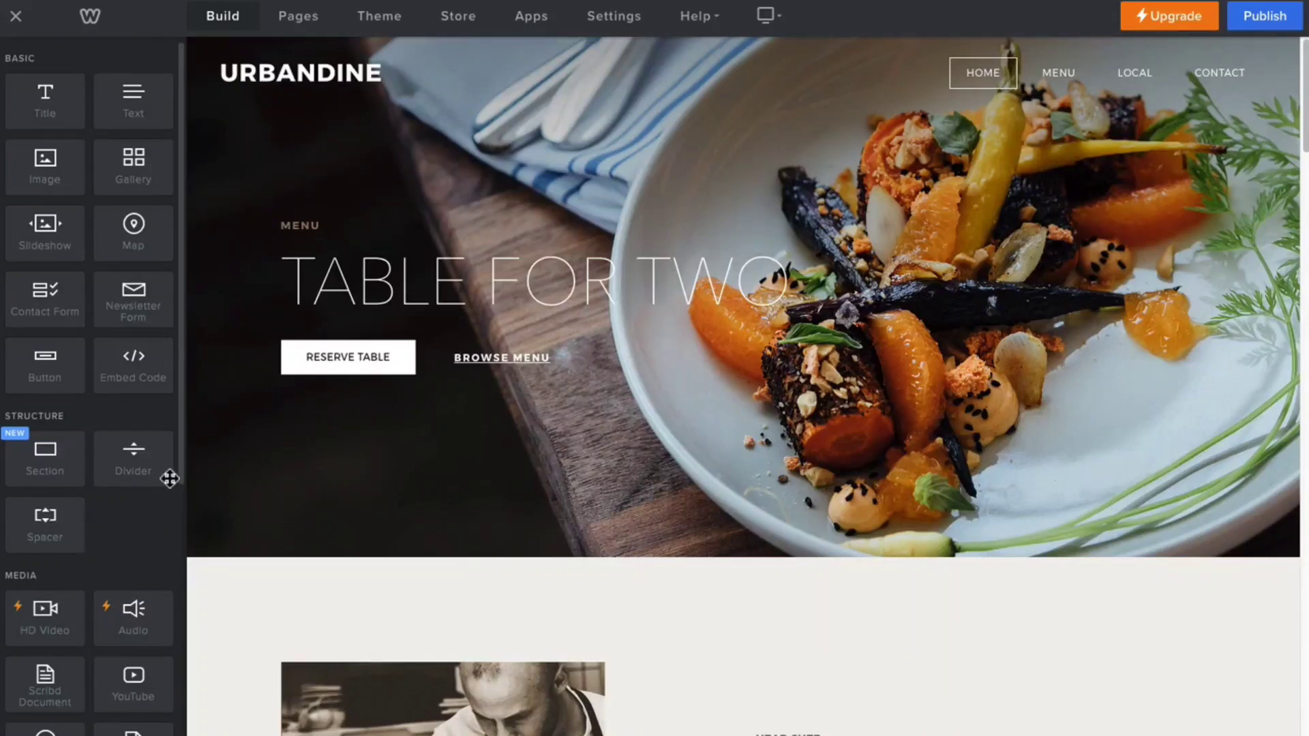
scroll(174, 504, down, 5)
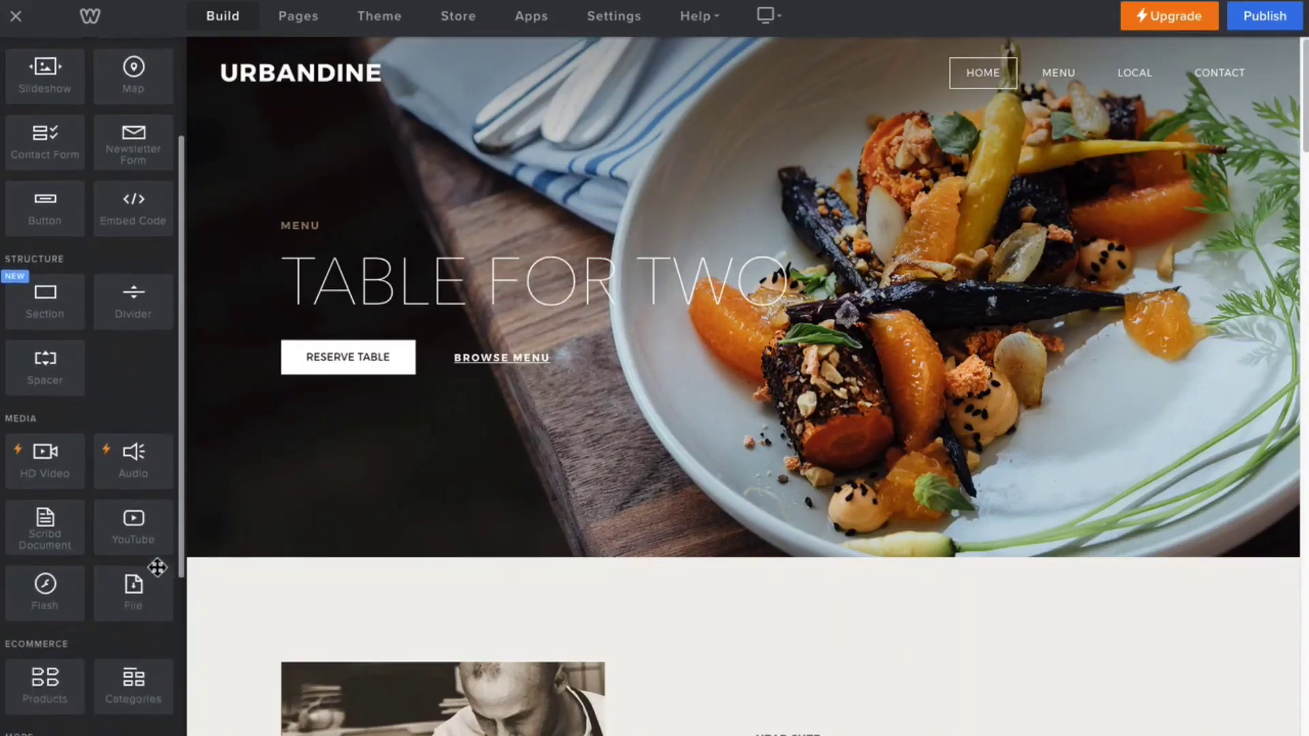
scroll(122, 665, down, 2)
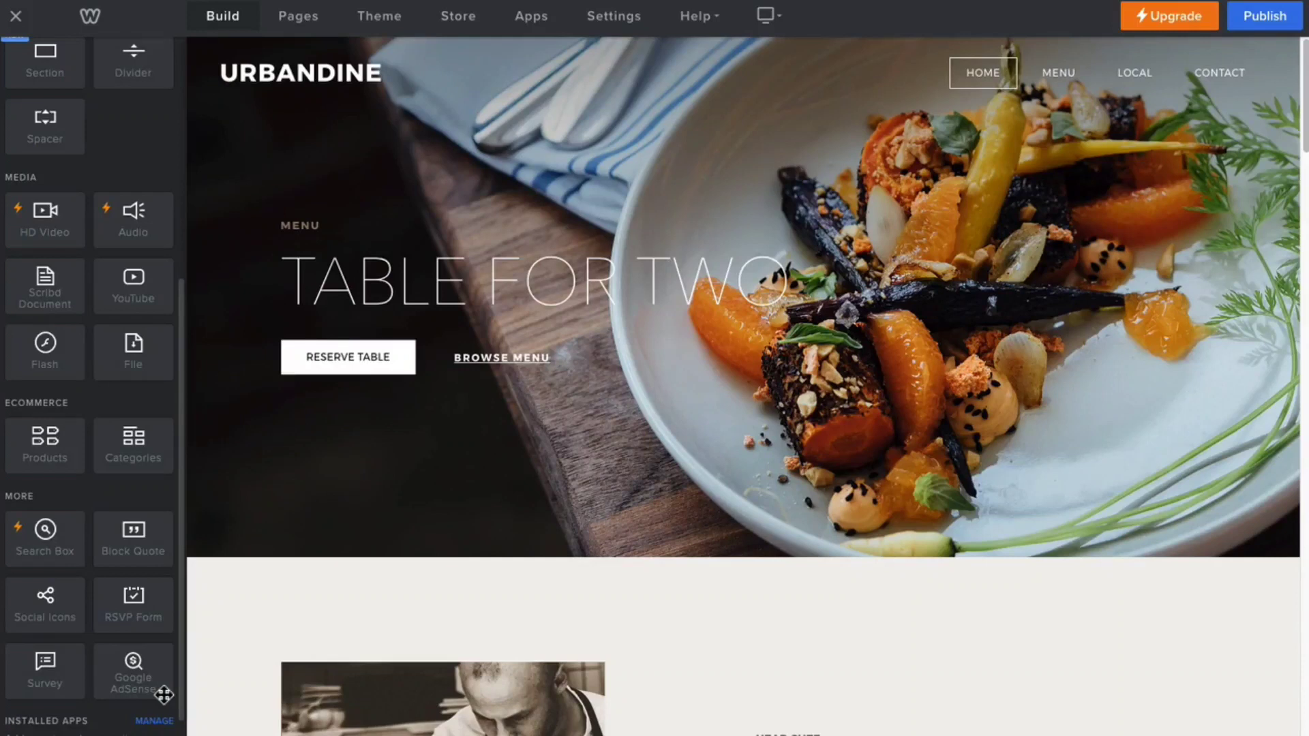
drag(178, 668, 170, 731)
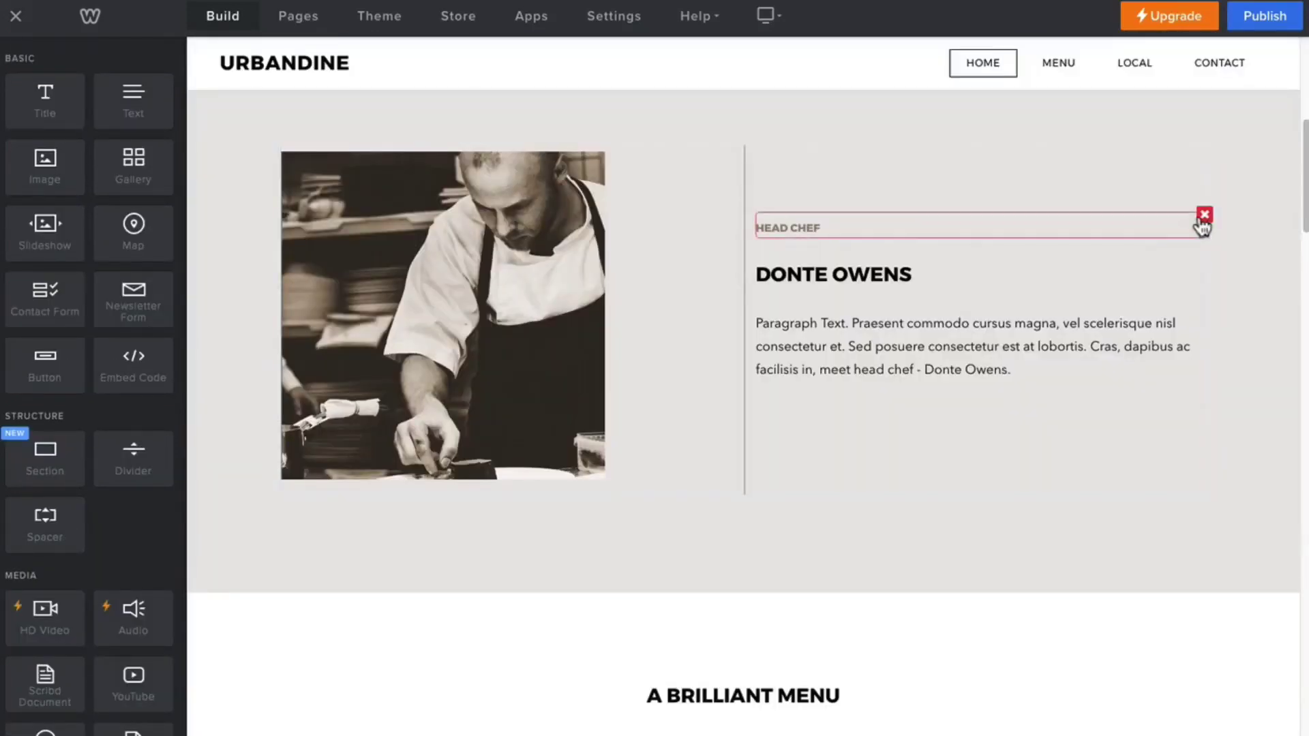
Step: Delete the HEAD CHEF line and the paragraph text beside the chef photo on the home page
click(1204, 217)
click(1183, 178)
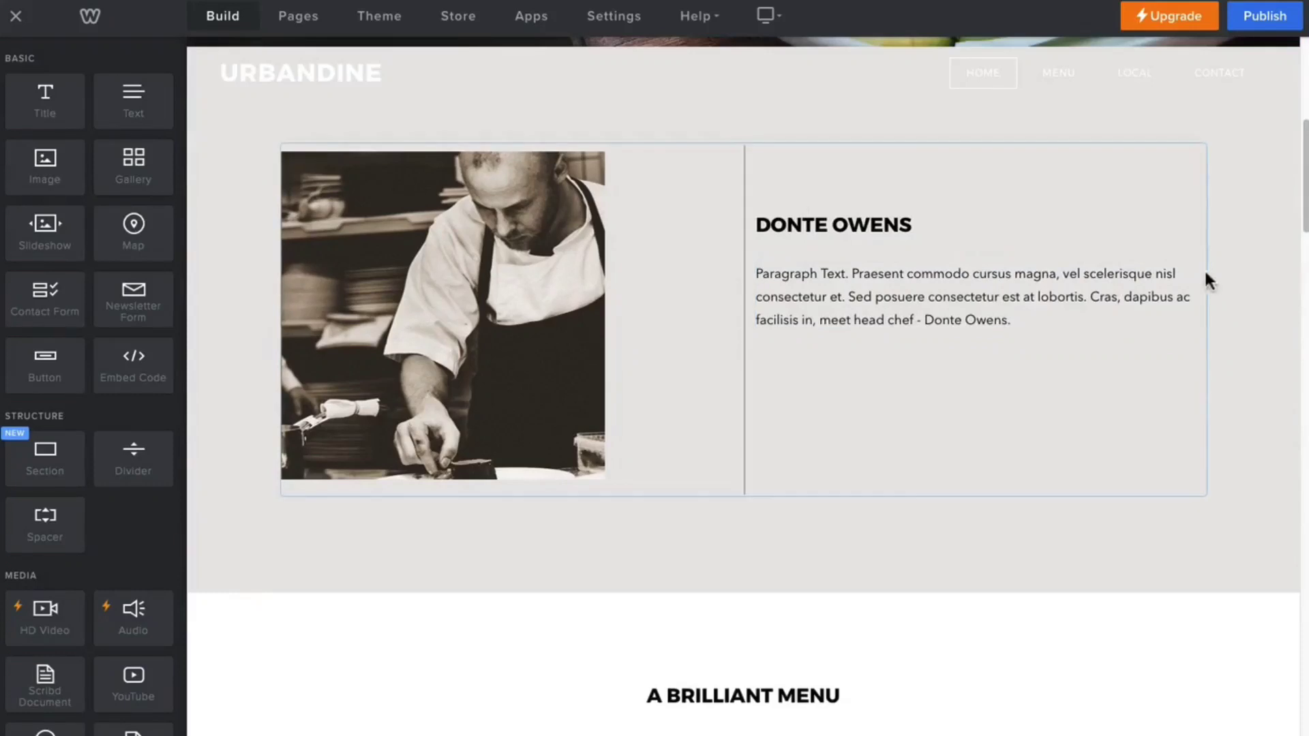
click(1204, 264)
click(1179, 228)
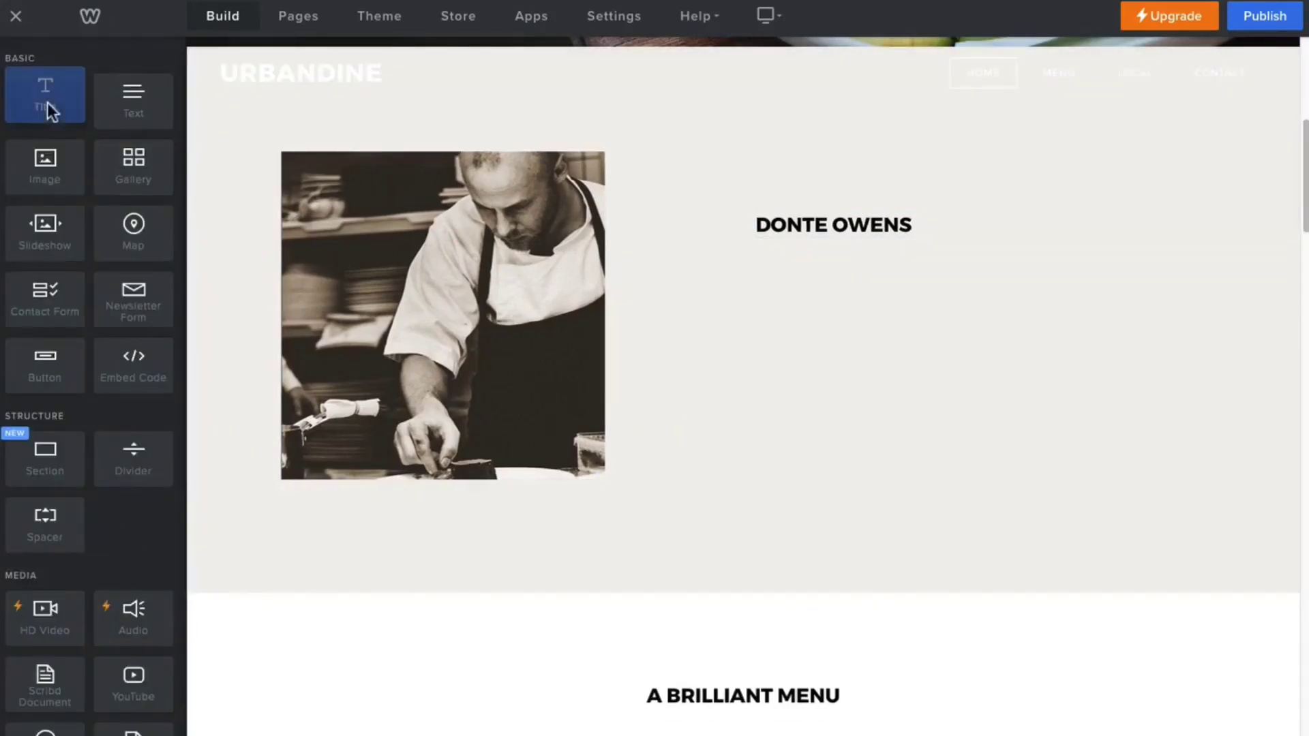
Step: Add a title reading "Add text here" beside the chef photo and move it above the chef's name
drag(47, 111, 875, 293)
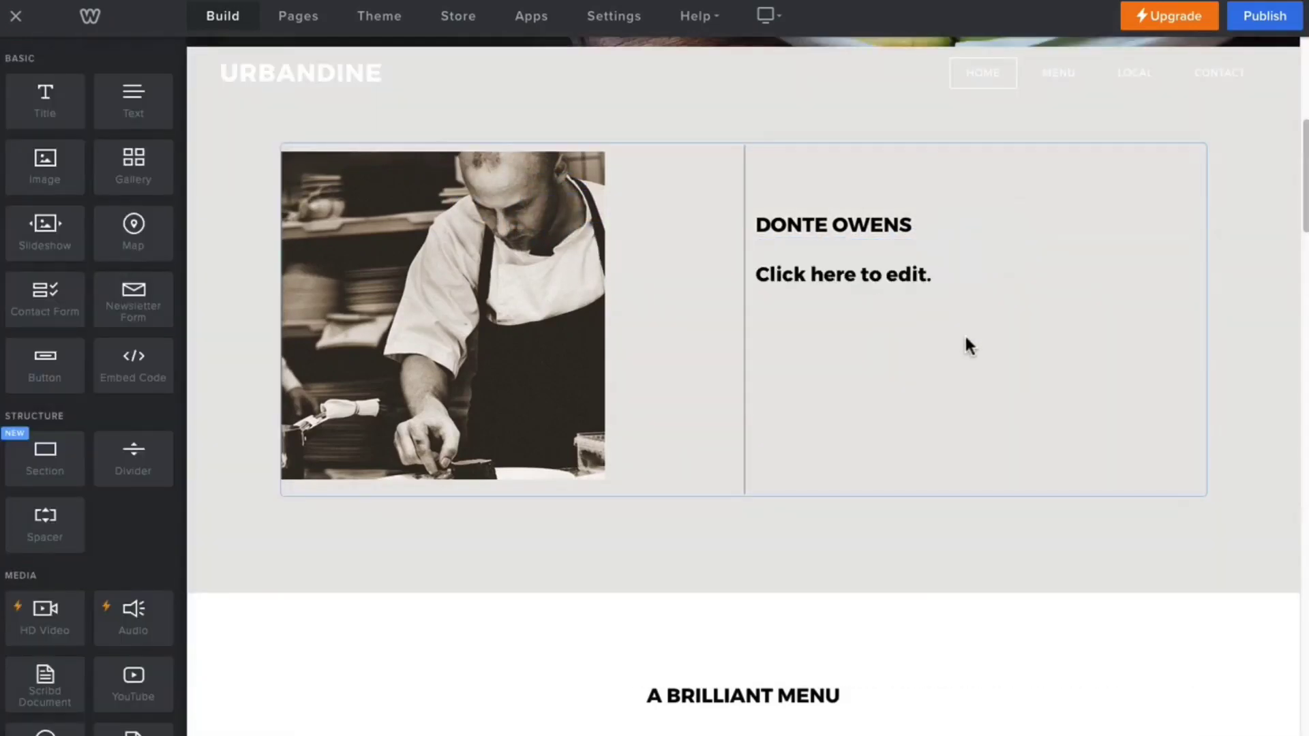
click(887, 277)
text(Add )
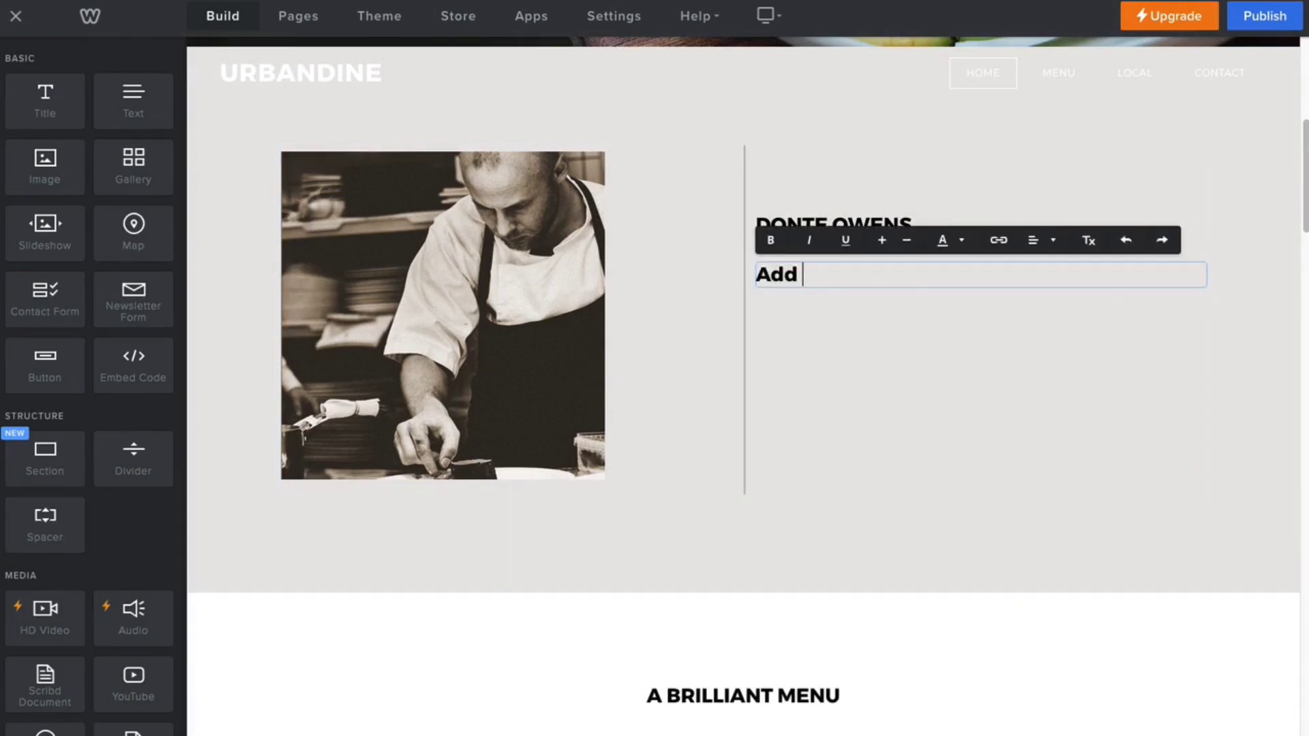
text(text here)
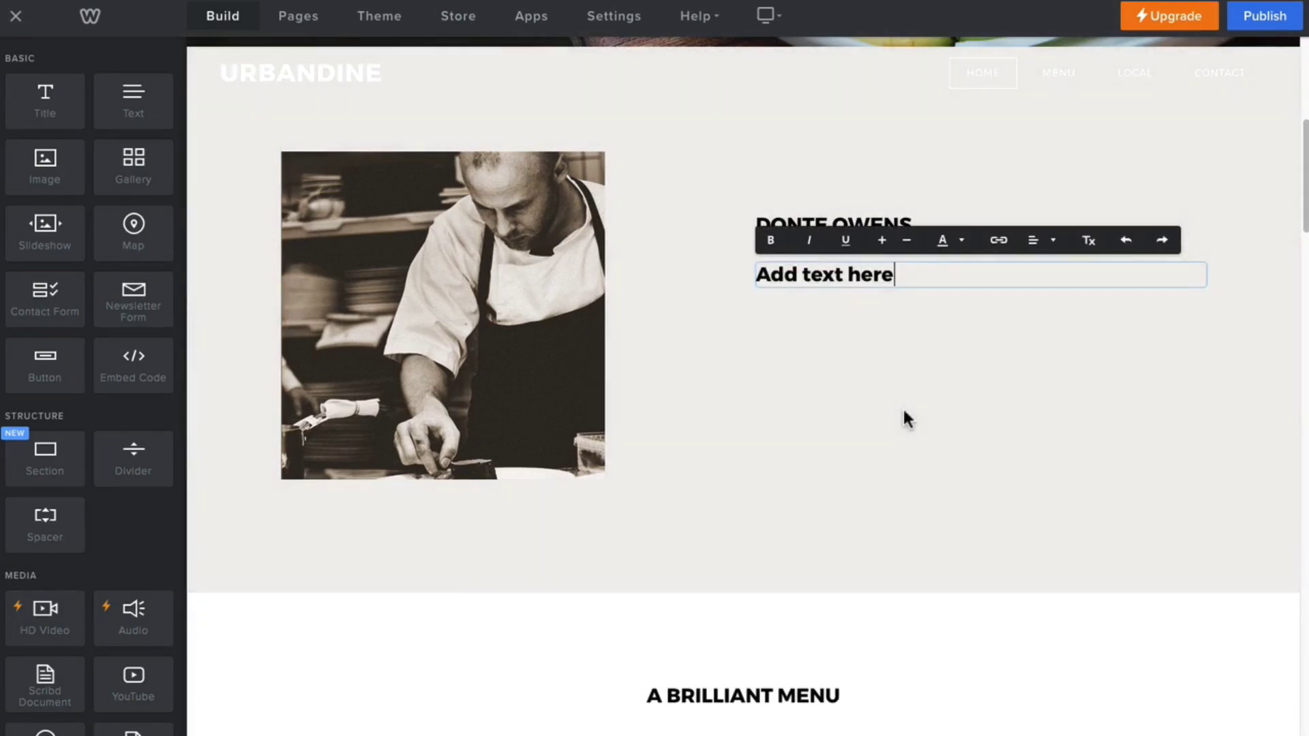
click(903, 409)
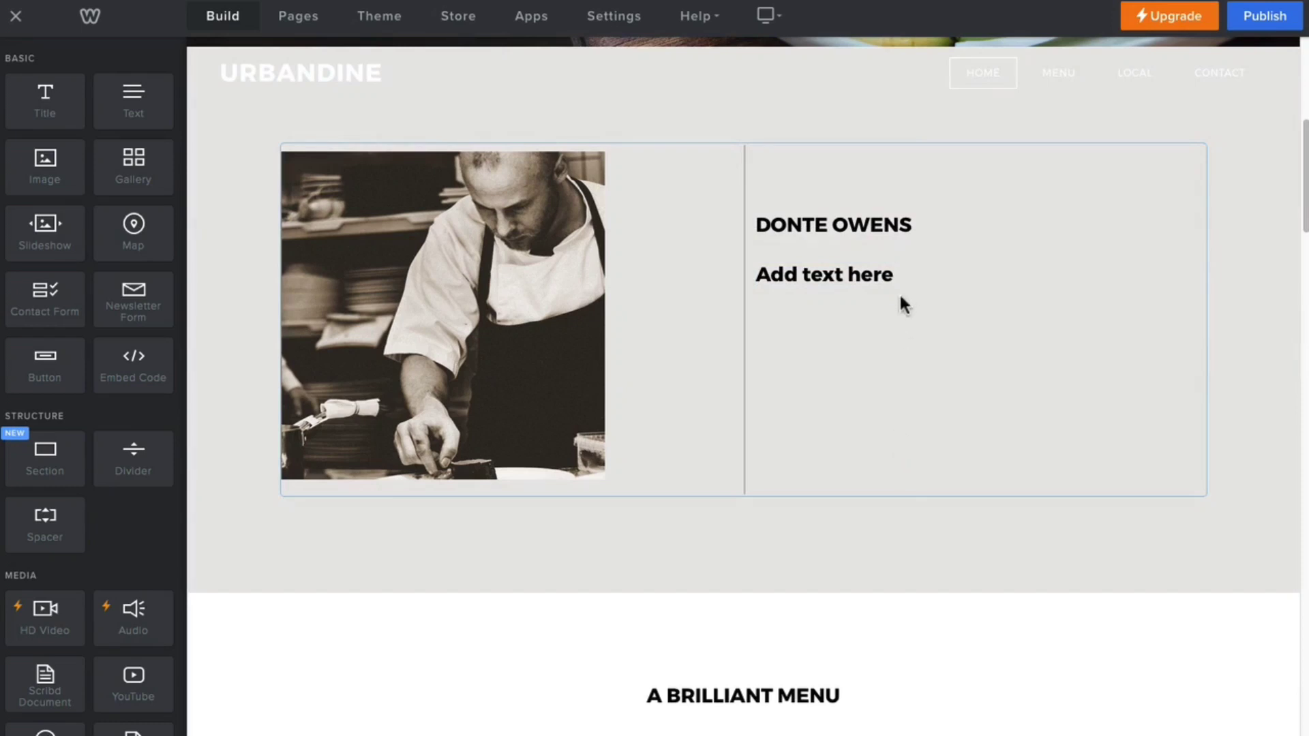
drag(973, 264, 969, 176)
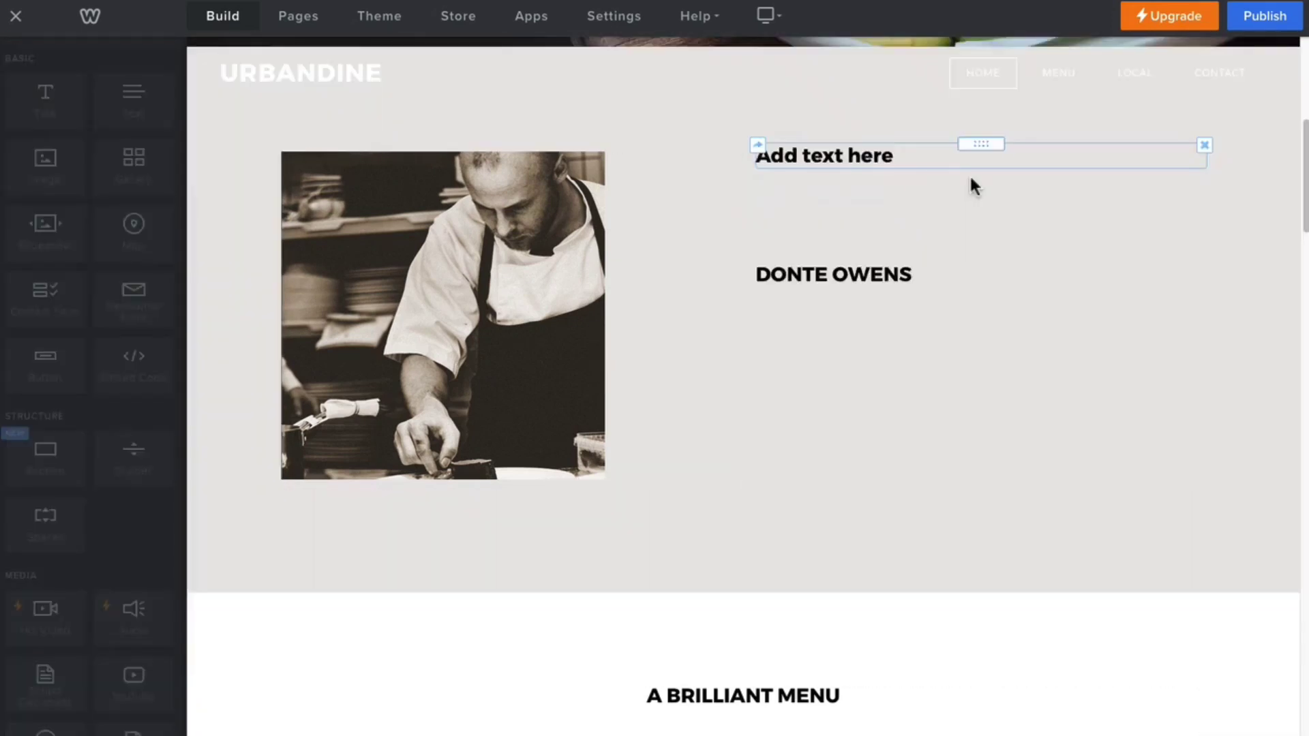
Step: Format the "Add text here" title as italic and underlined, with a dark red text colour
click(850, 162)
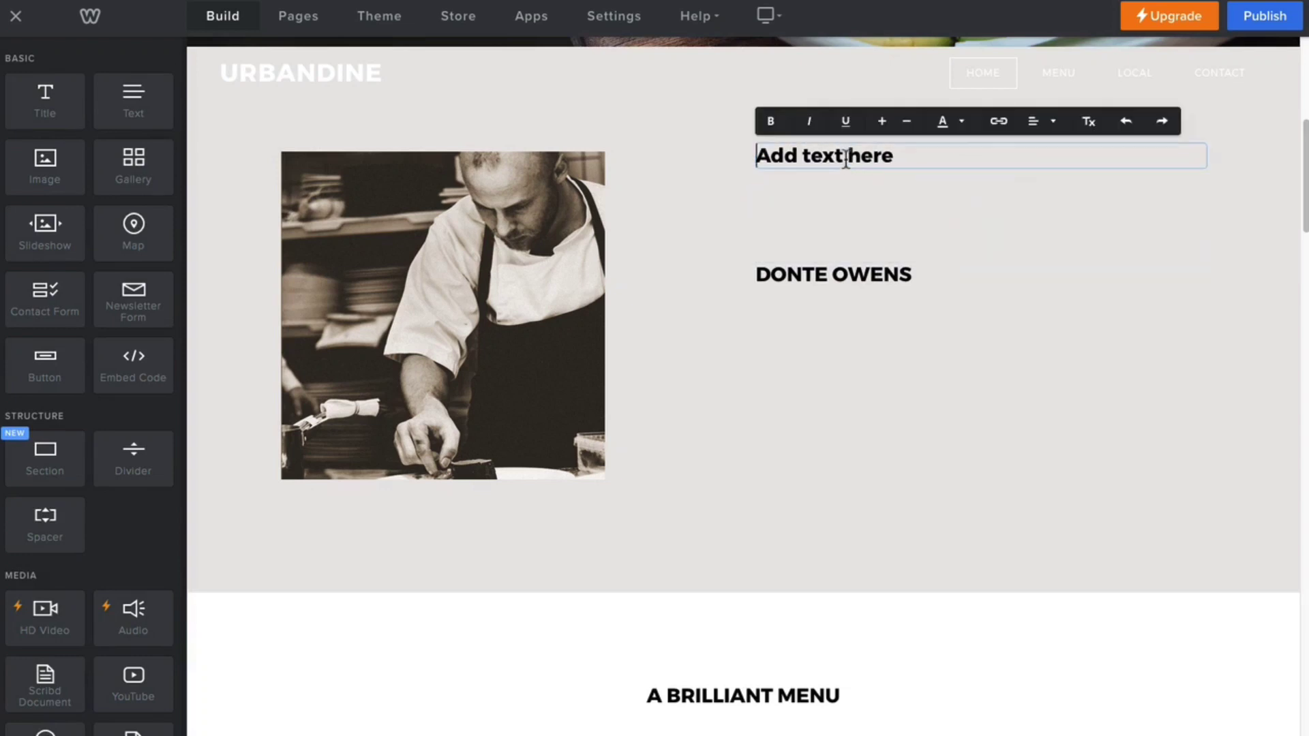
triple_click(849, 158)
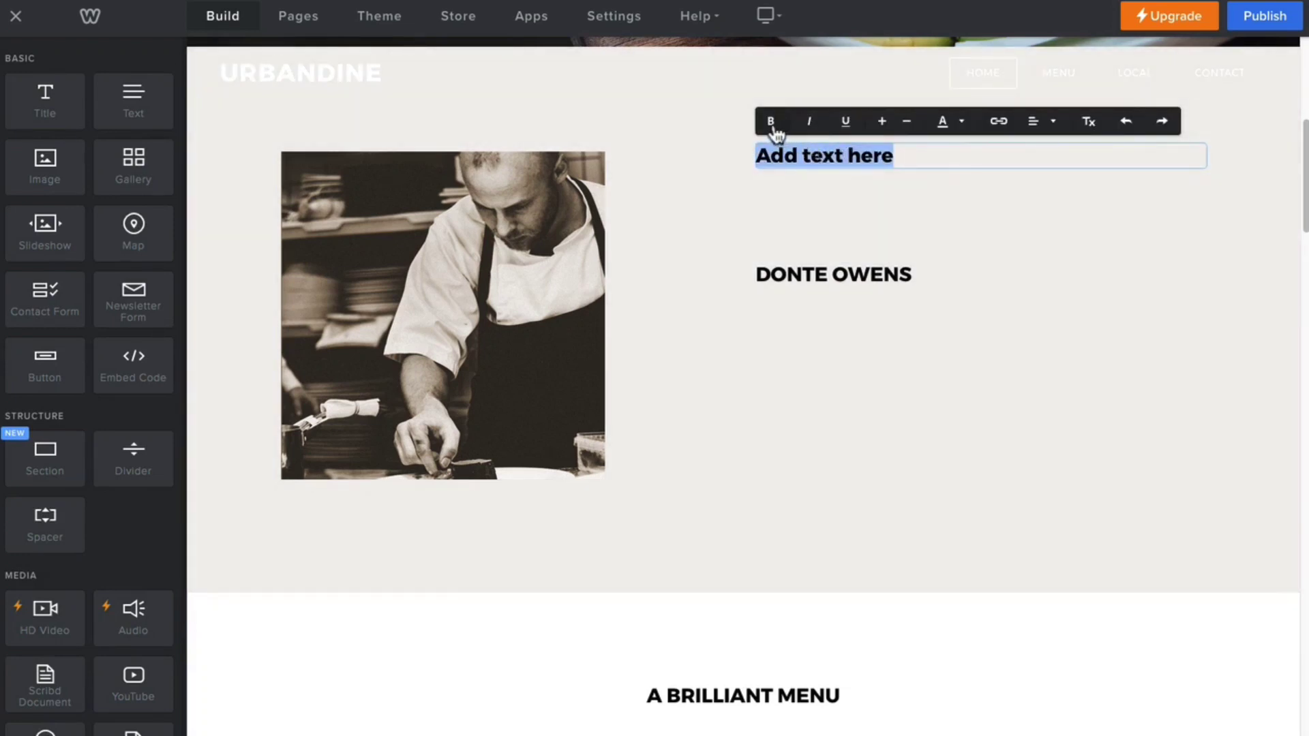
click(810, 123)
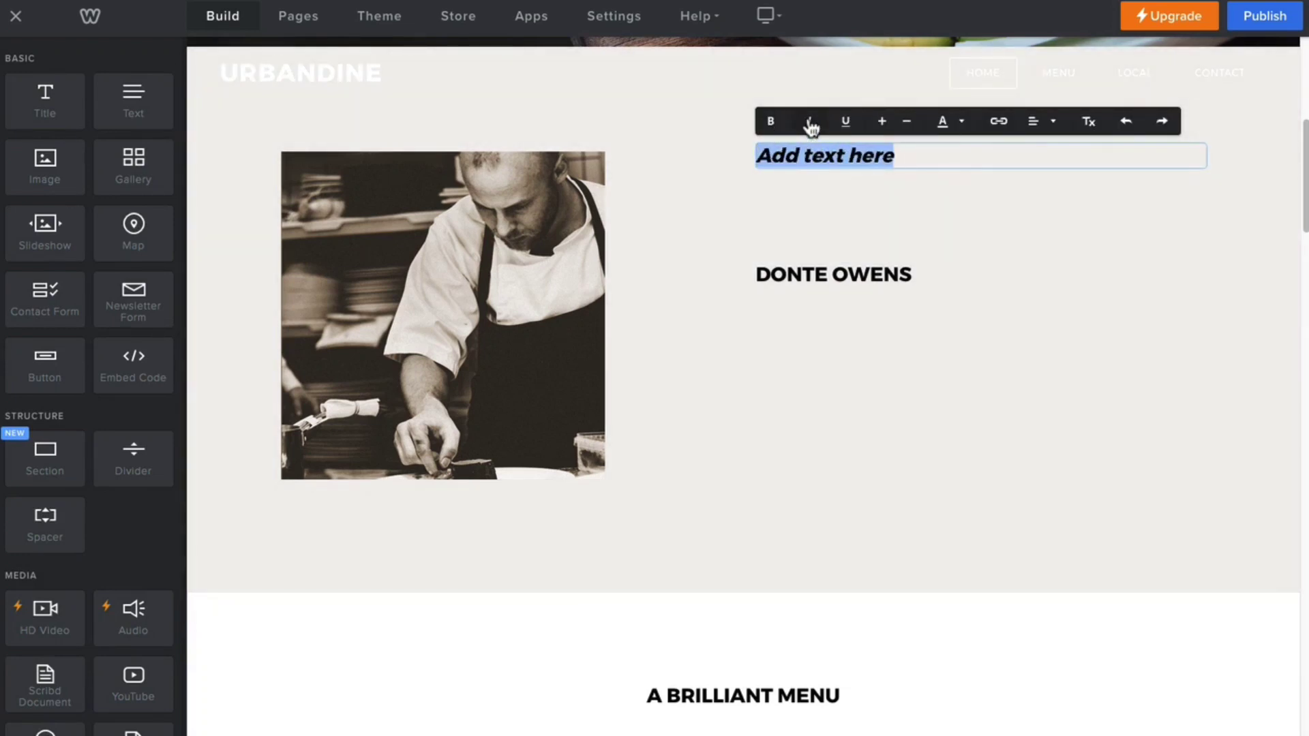
click(846, 123)
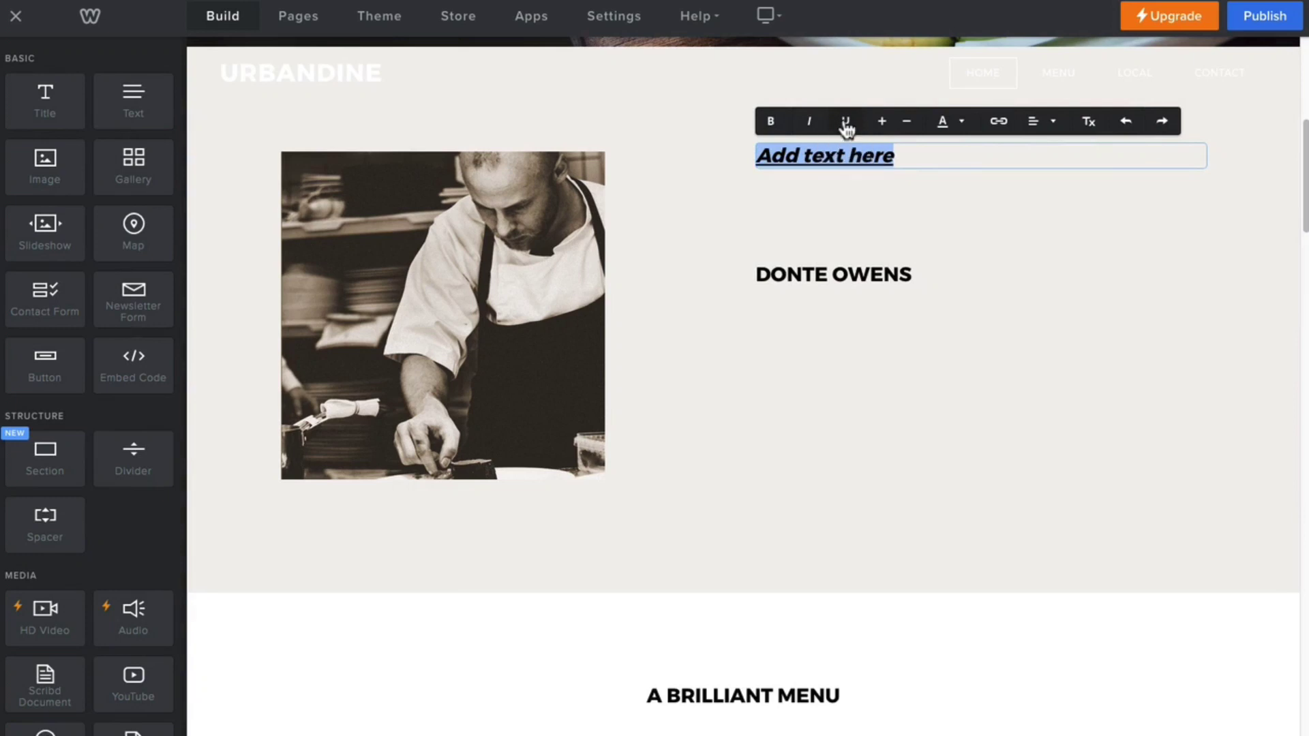
click(962, 128)
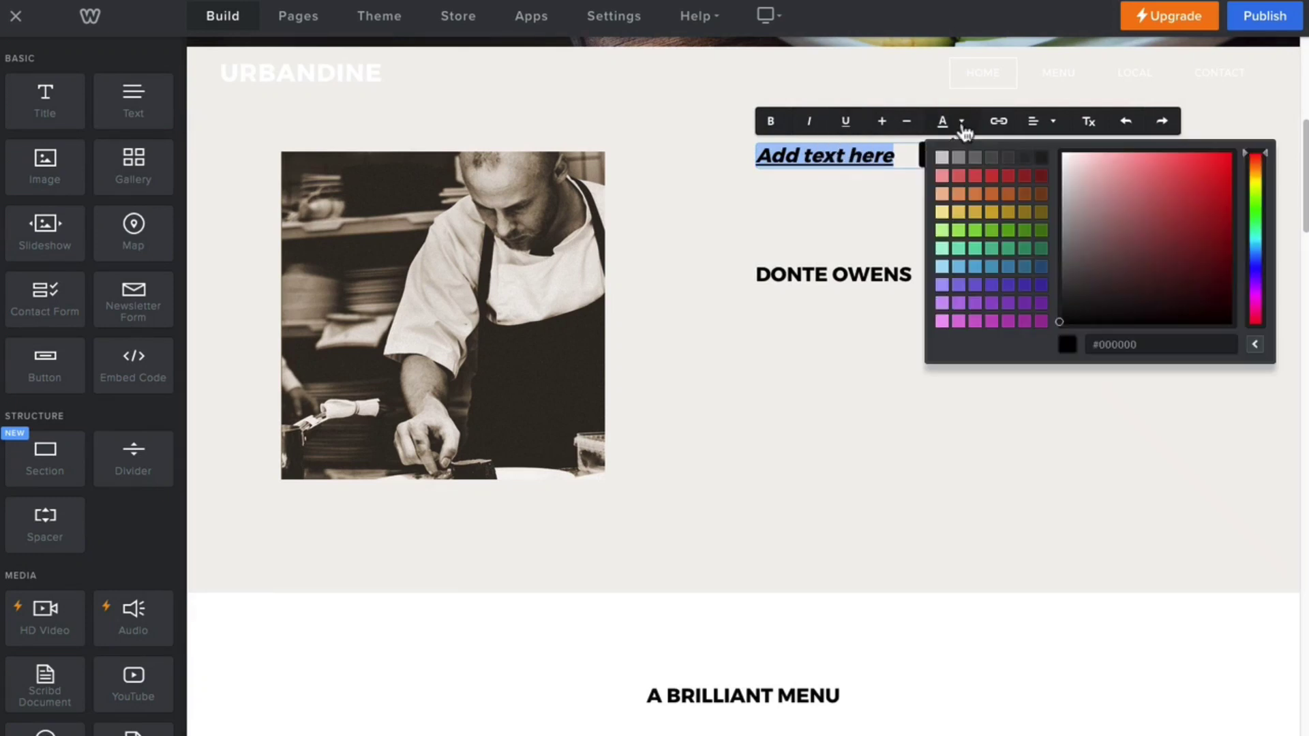
click(1020, 179)
Step: Add a divider below the chef's name in the column beside the photo
drag(121, 466, 833, 311)
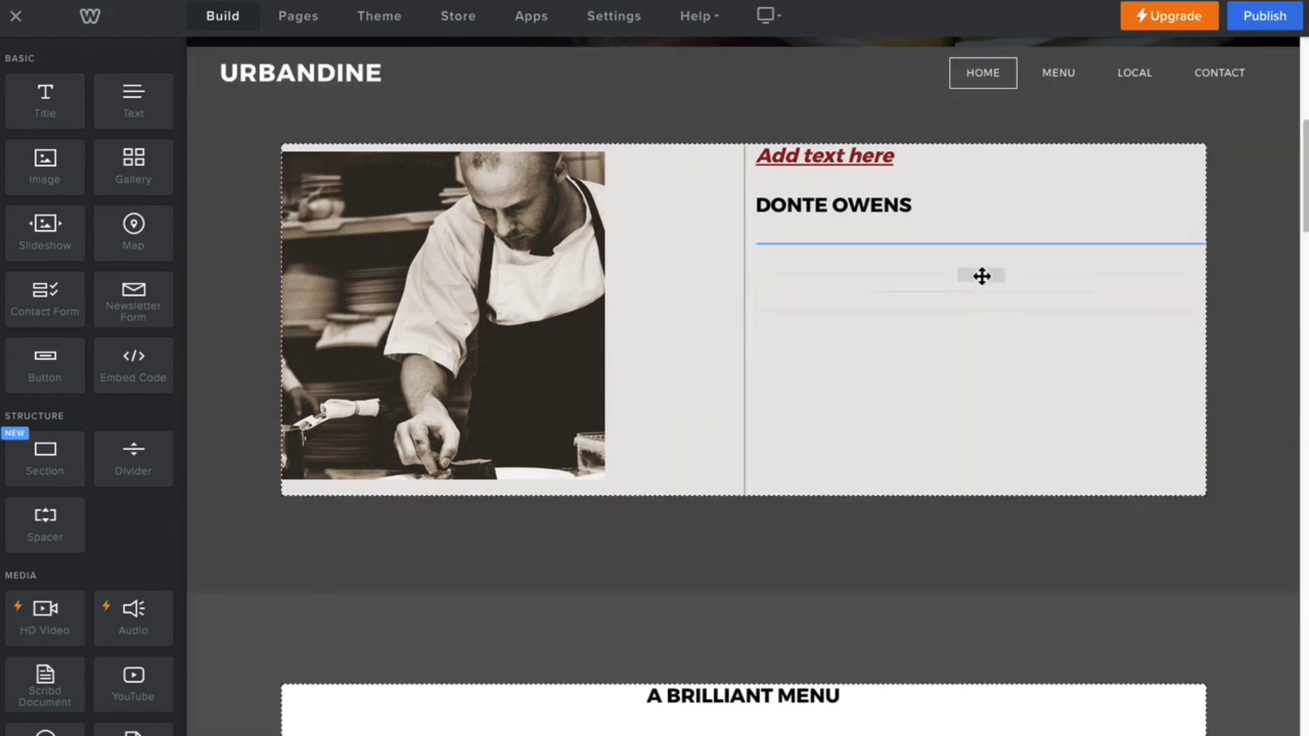
drag(981, 276, 960, 303)
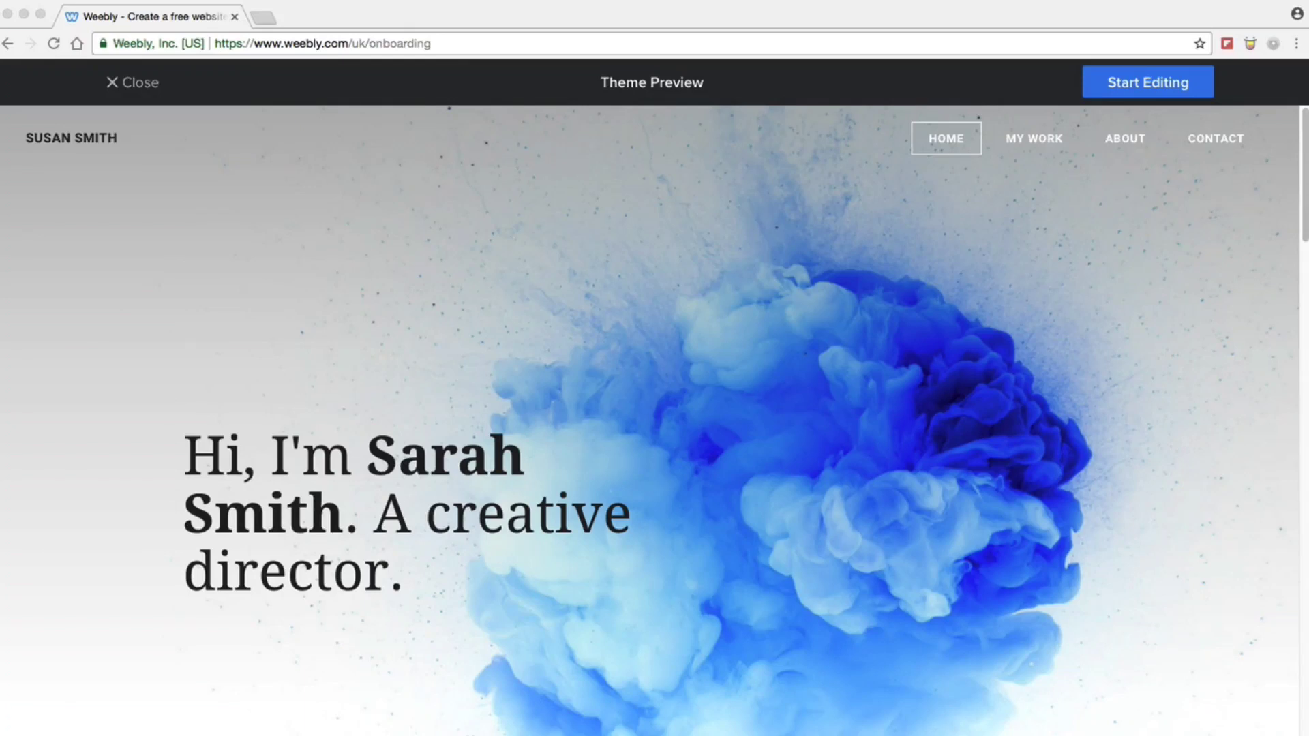
Step: Start editing the previewed creative director theme and skip the website domain choice
click(963, 15)
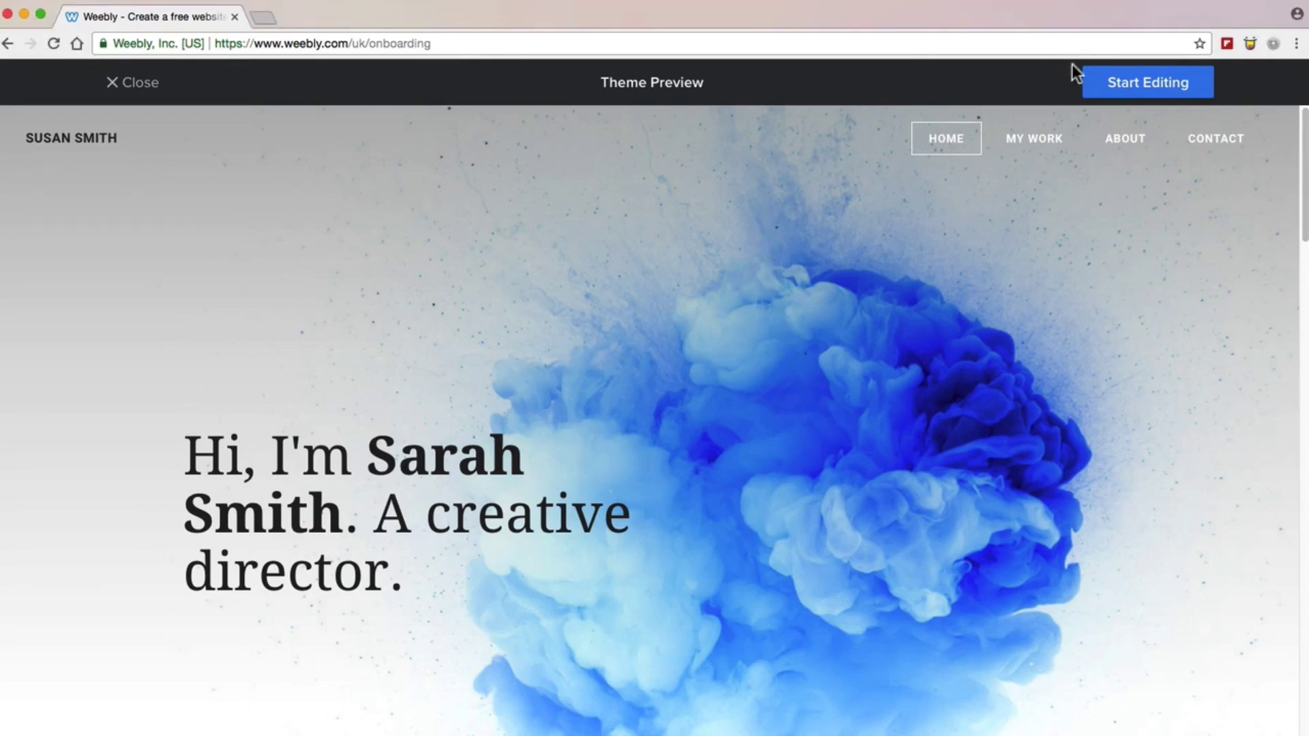
click(1101, 87)
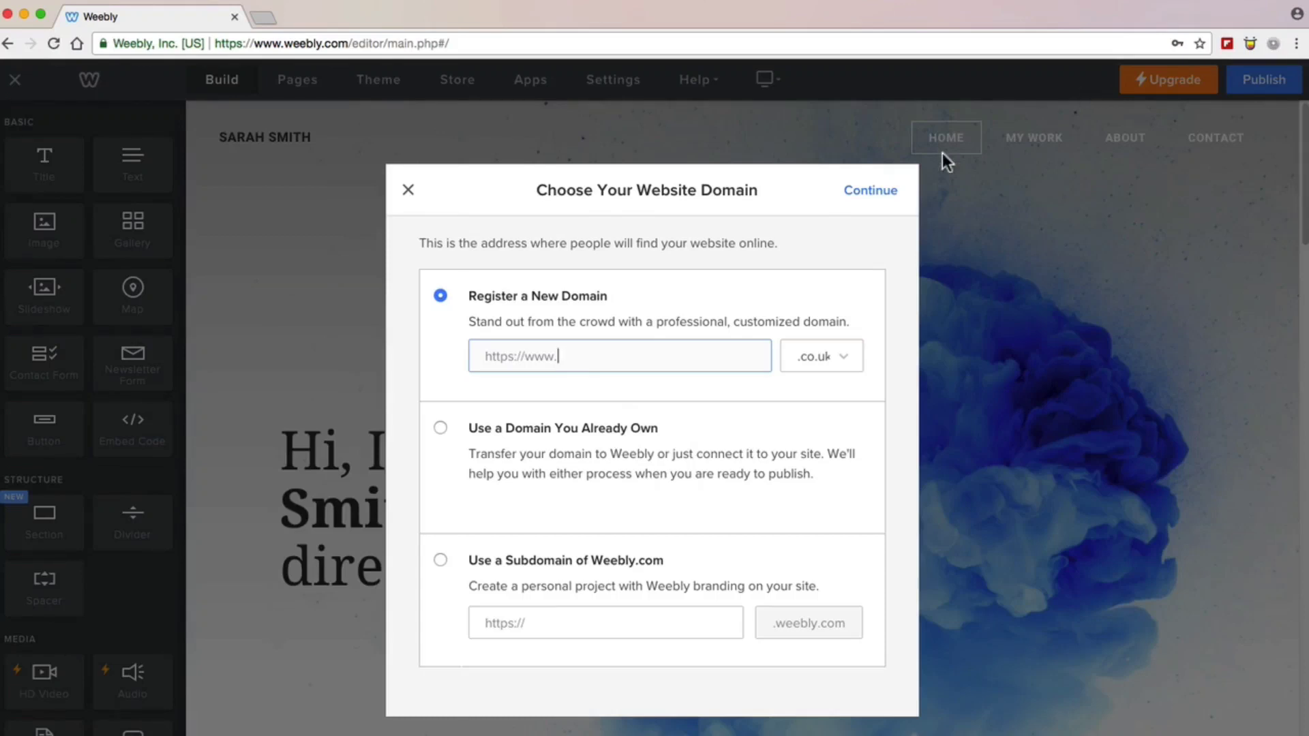
click(409, 194)
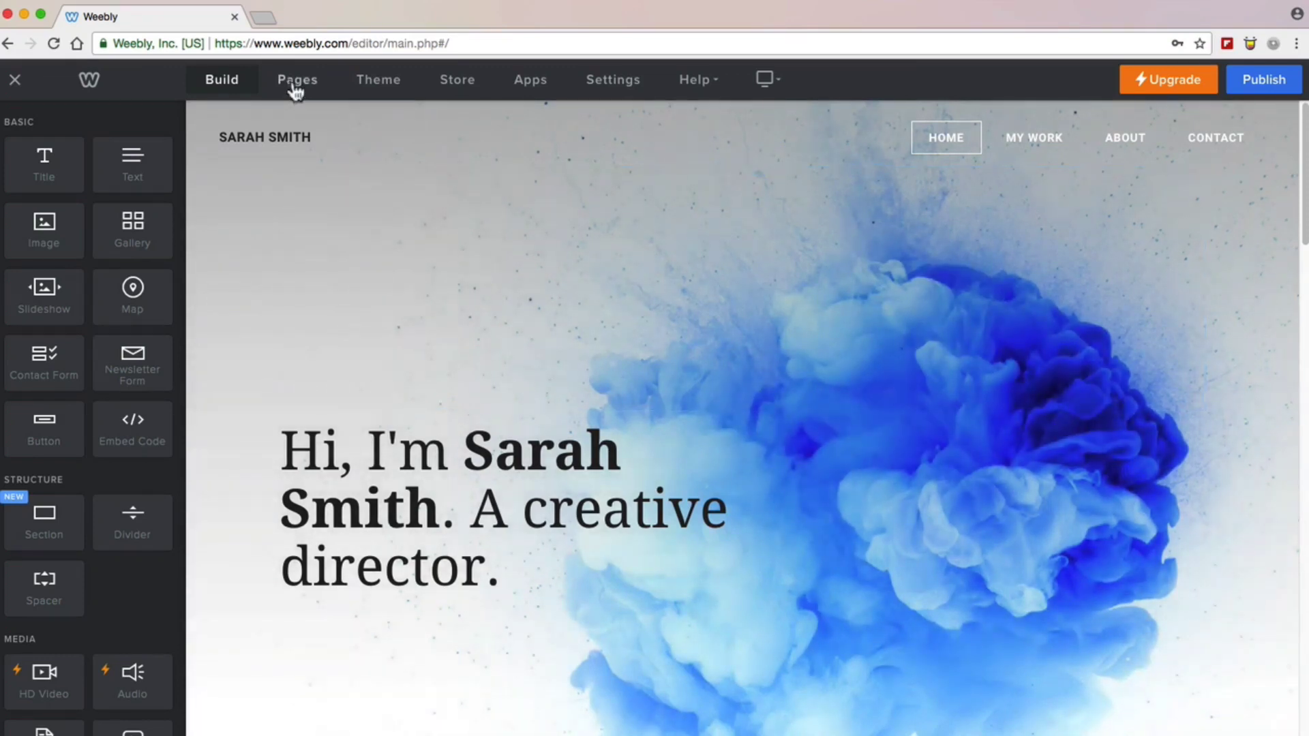
Step: Add a standard page to the site and name it "New standard page"
click(295, 82)
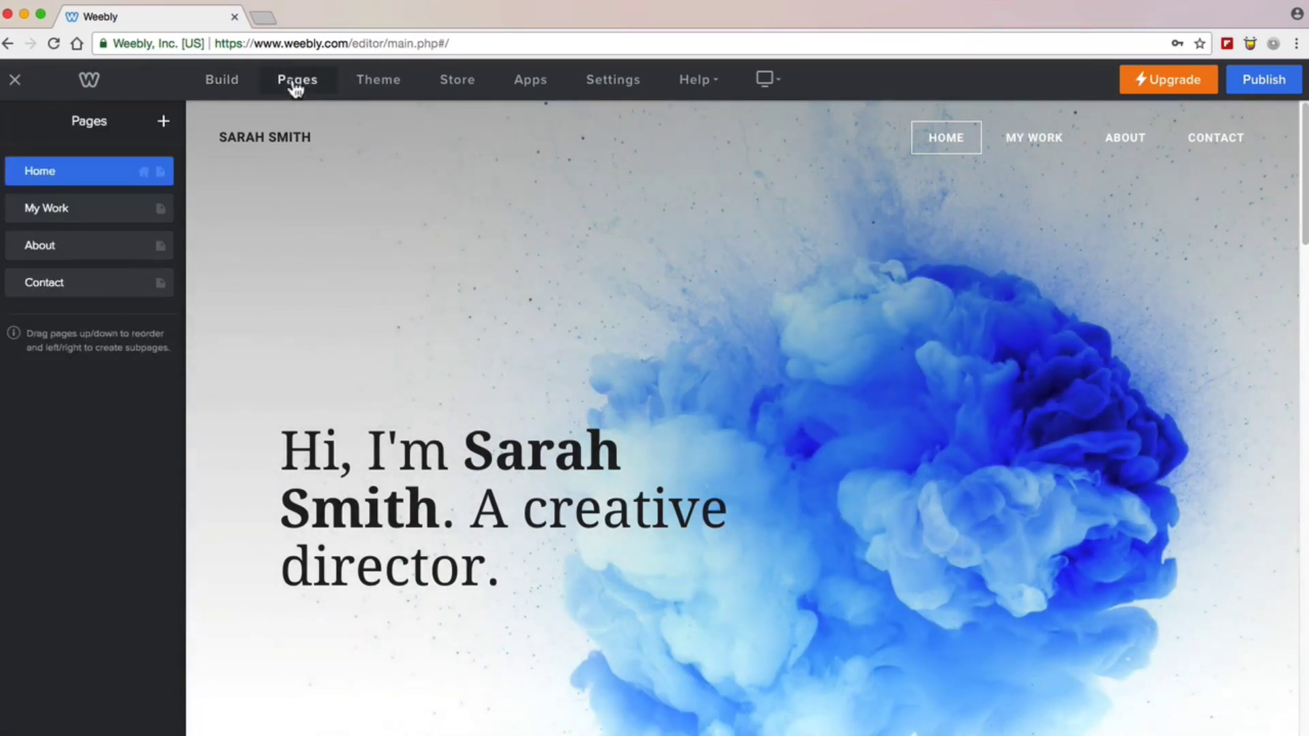
click(164, 122)
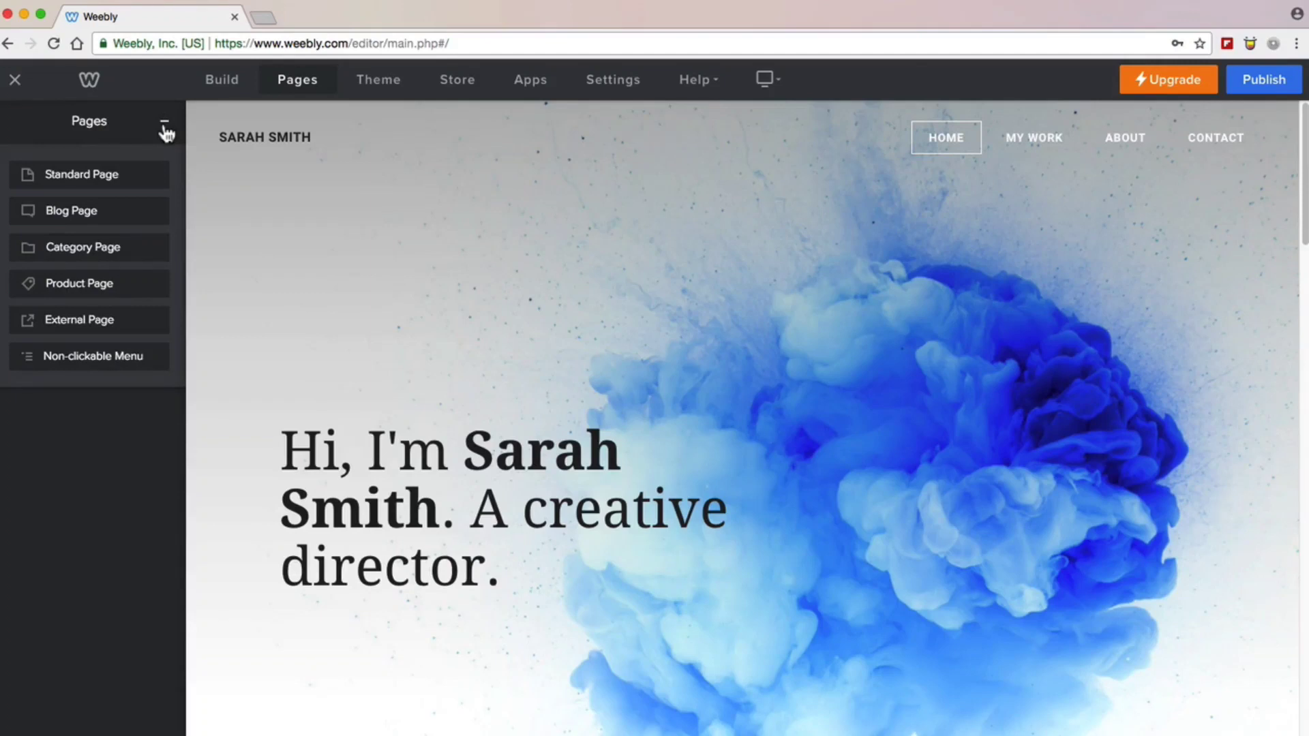
click(102, 176)
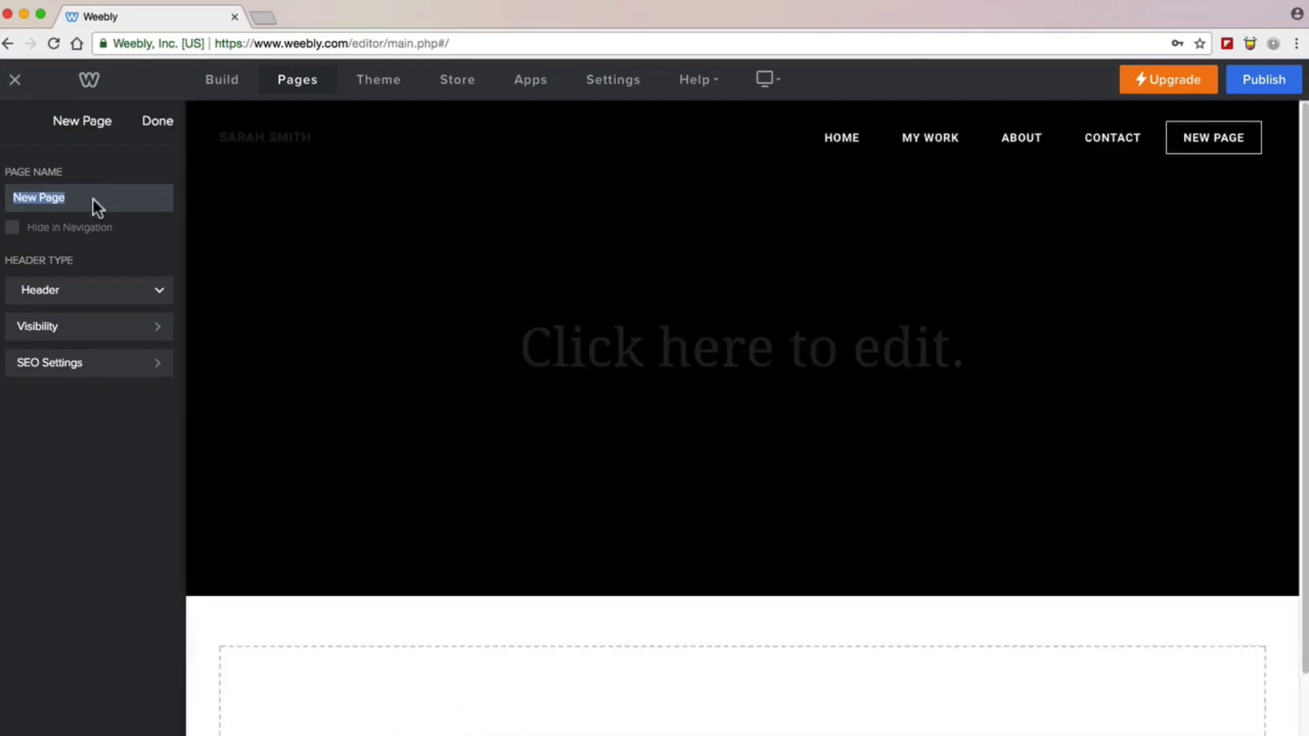
text(New )
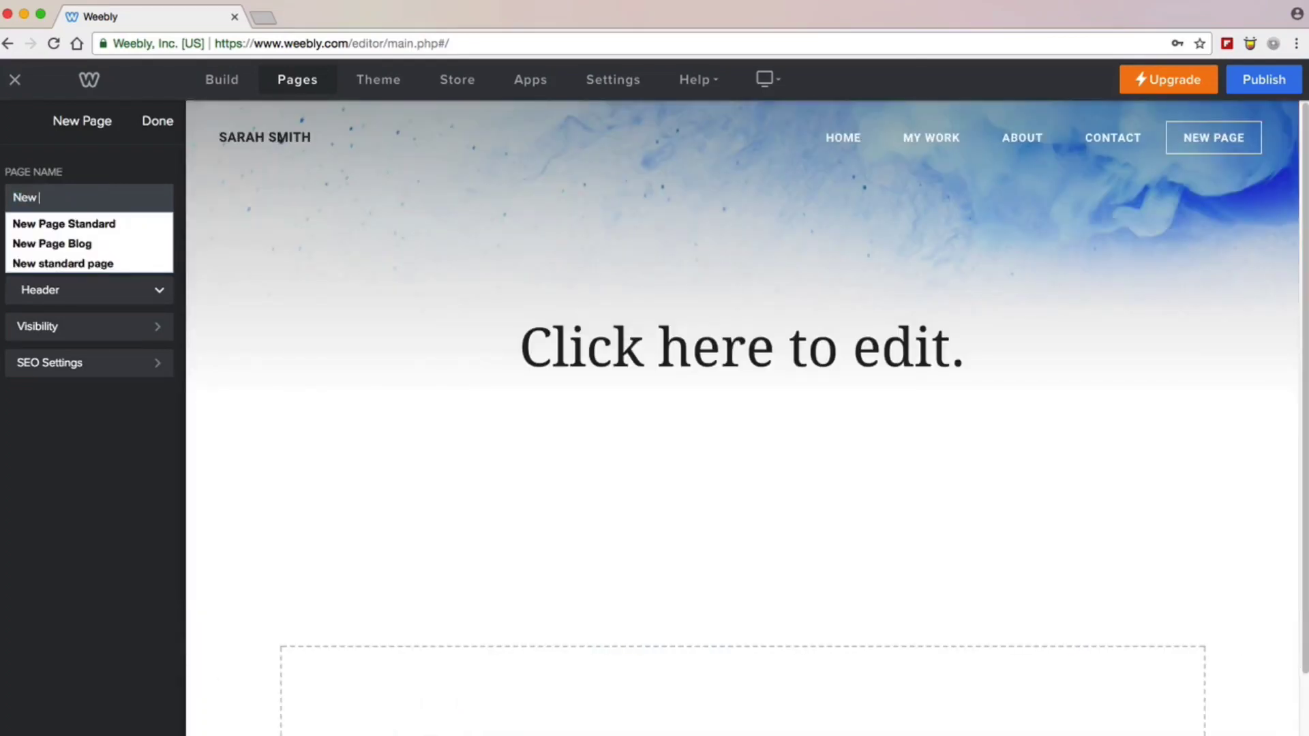
text(stand)
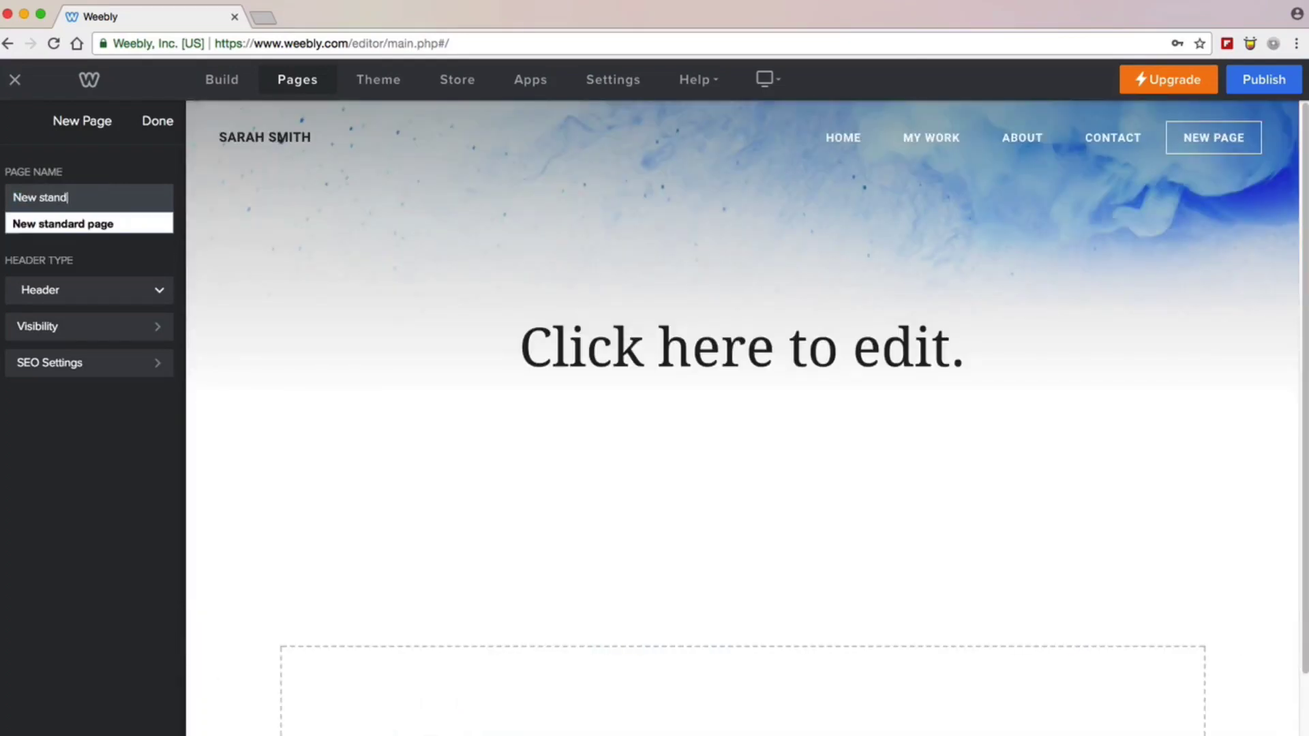
text(ard page)
key(Return)
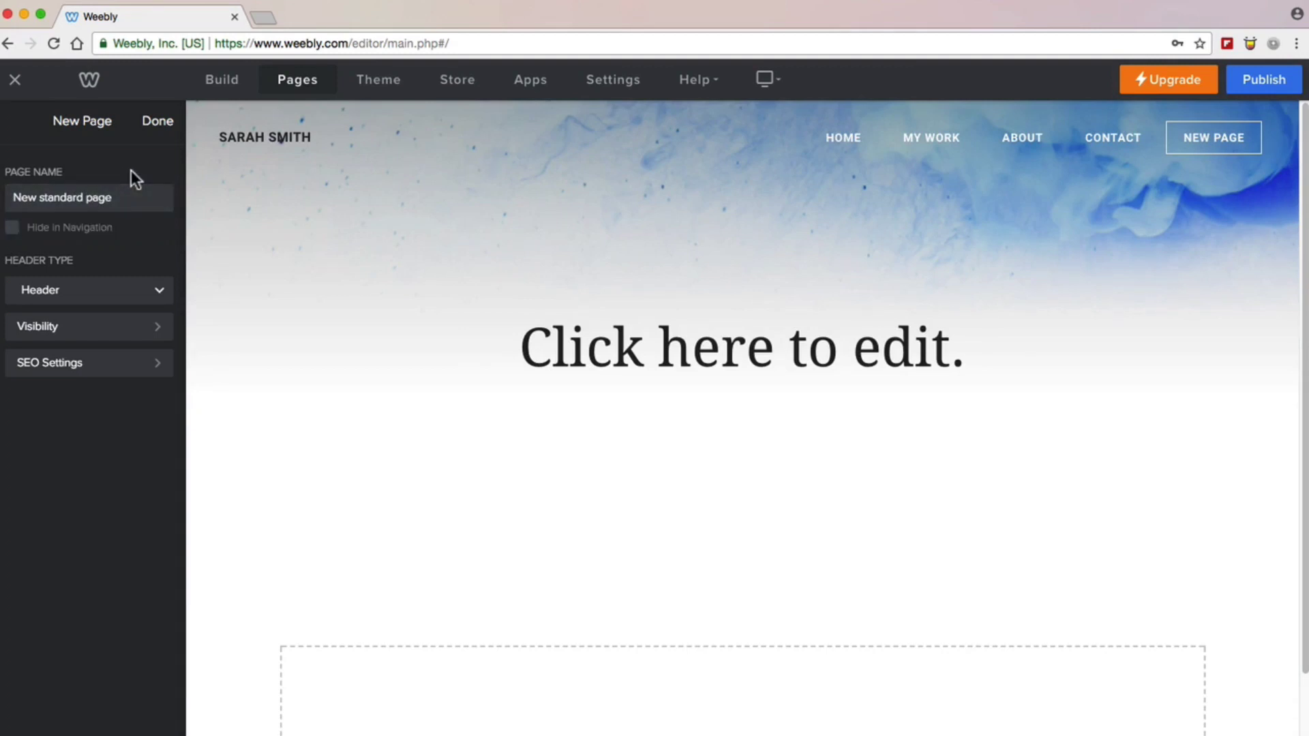
Step: Replace the placeholder text in the new page's header with "Add text here"
click(671, 359)
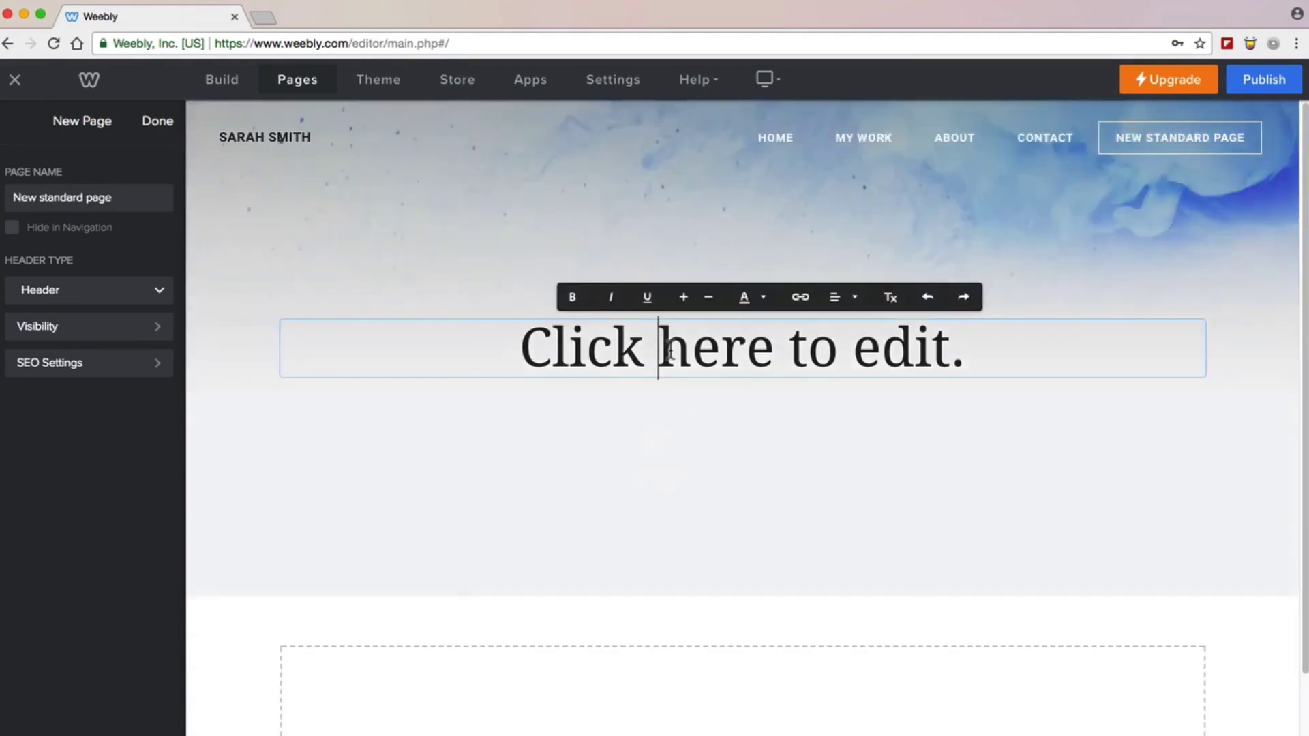
text(Add text here)
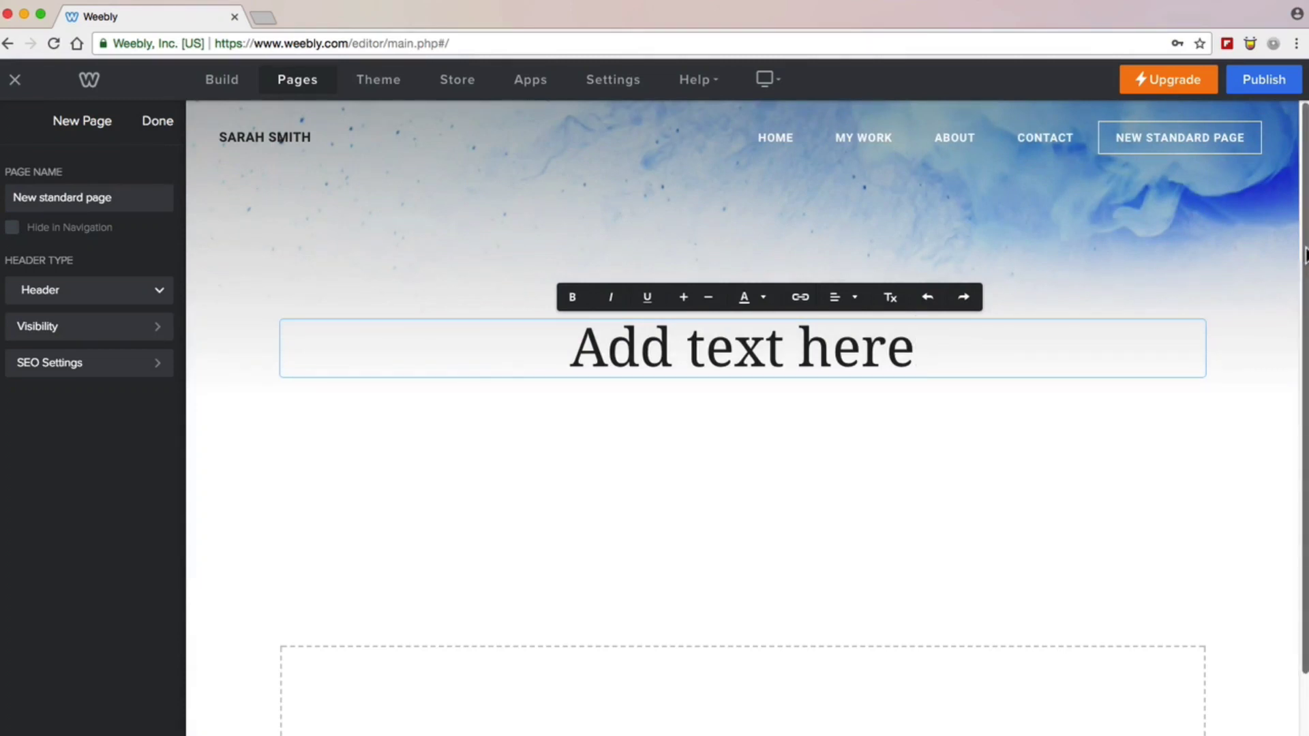
Step: Apply the Featured "New York in the Spring" layout to the empty section below the header and save it
drag(1303, 258, 1299, 445)
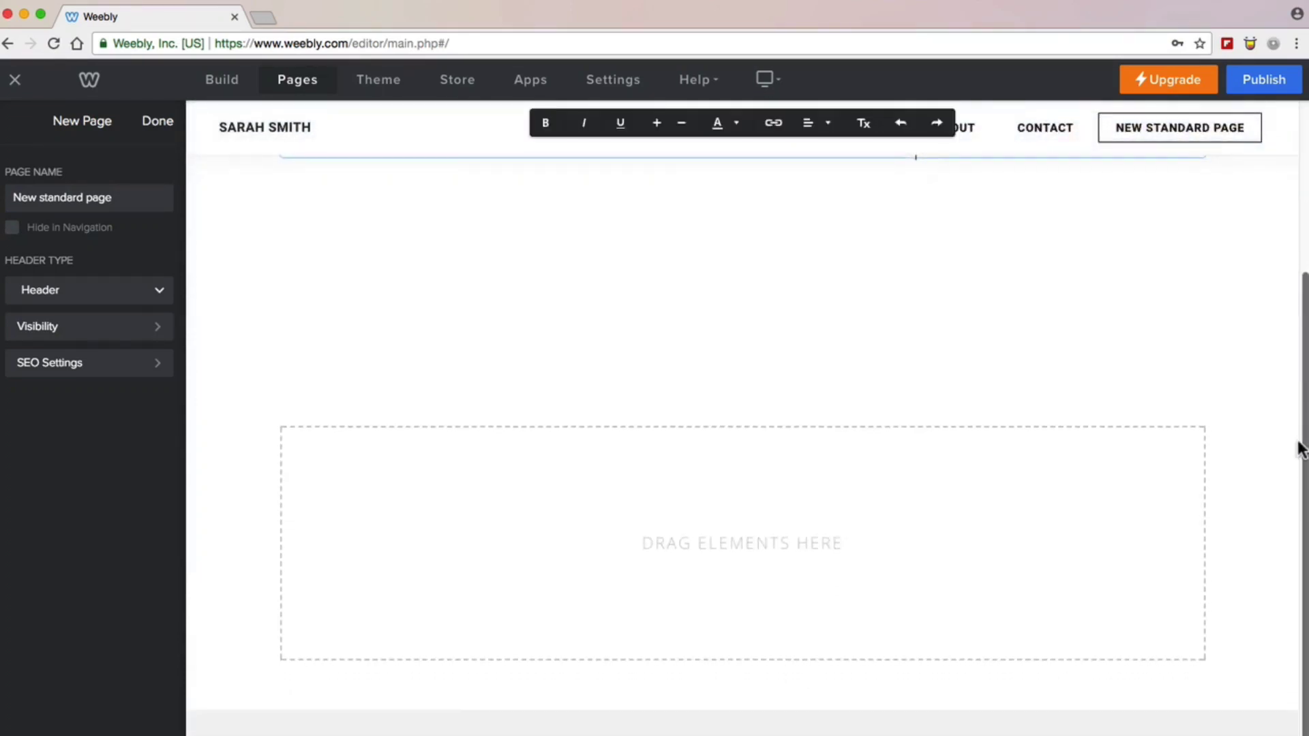
click(915, 494)
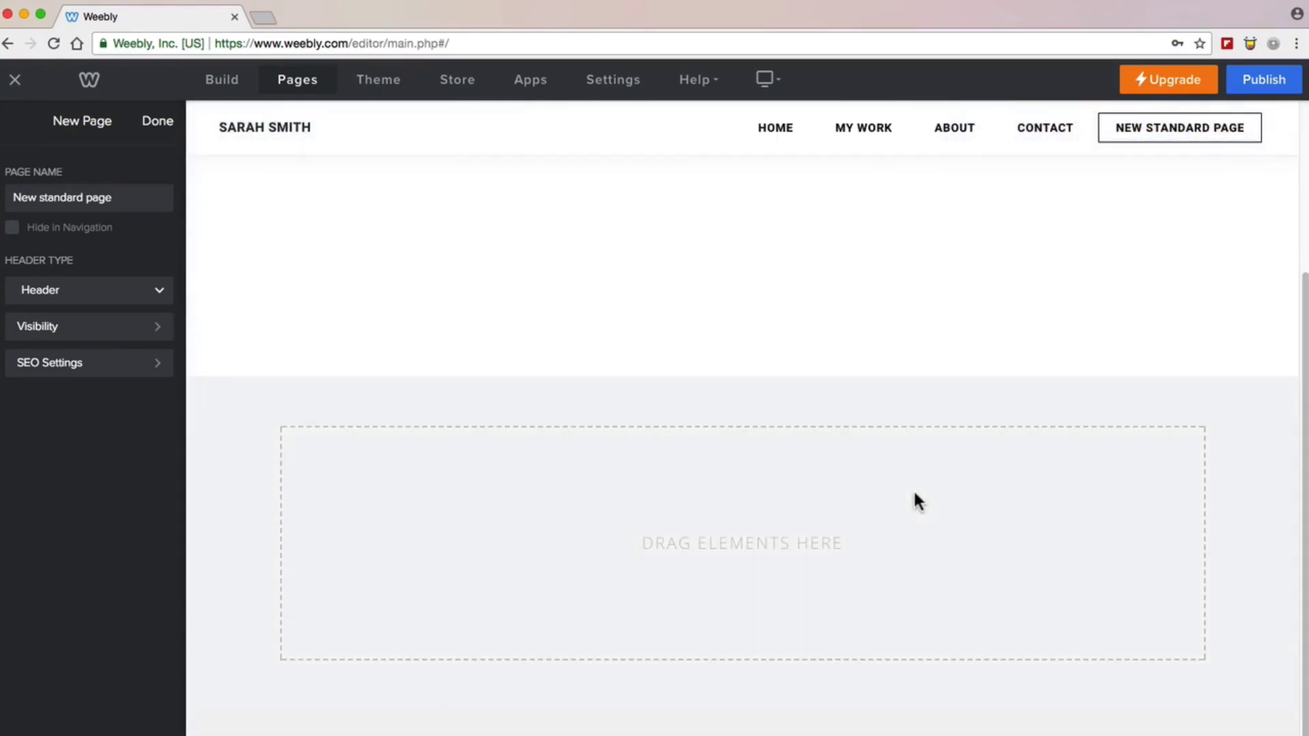
mouse_move(819, 530)
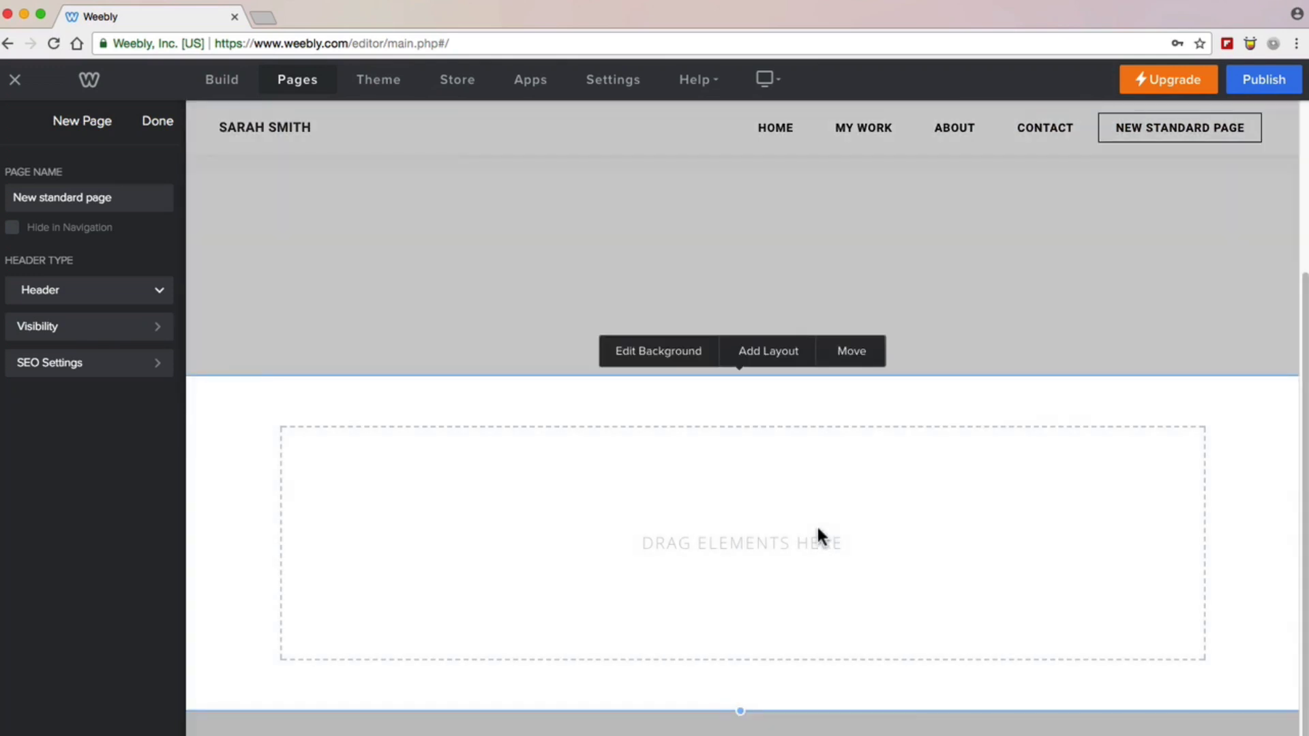
click(780, 359)
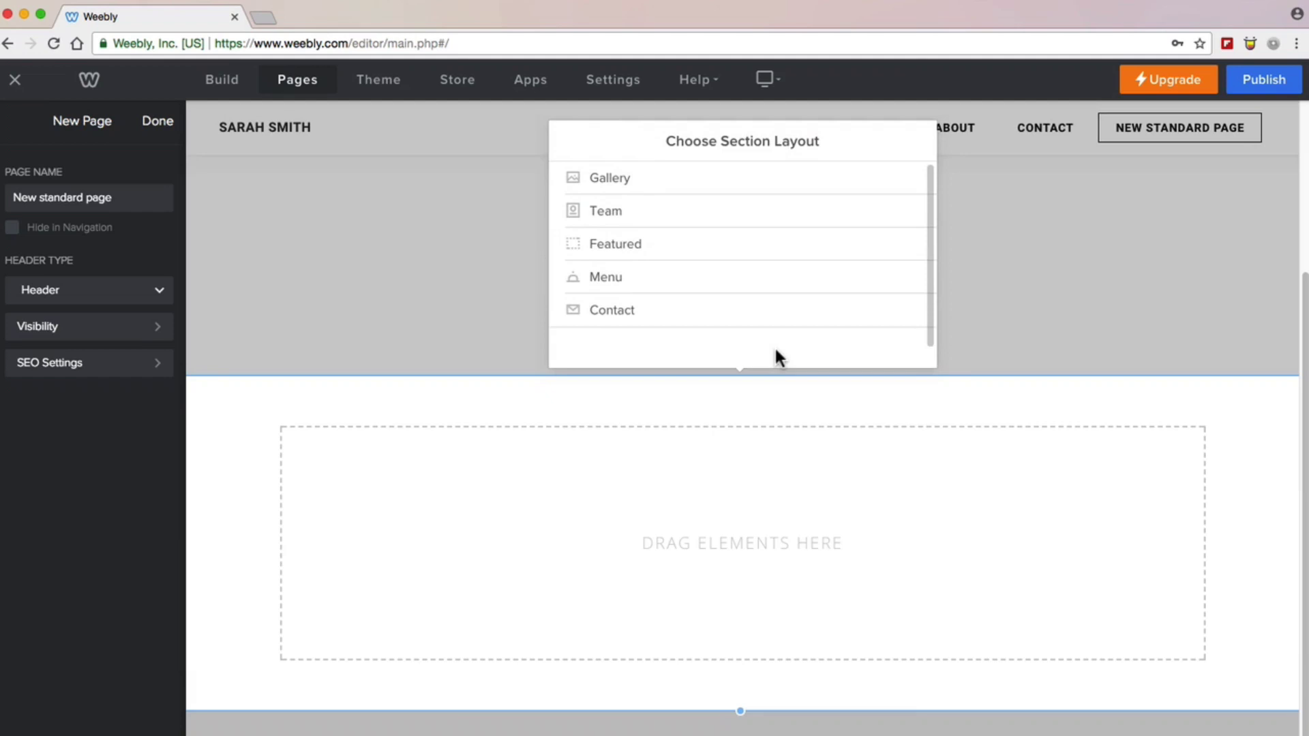
click(623, 254)
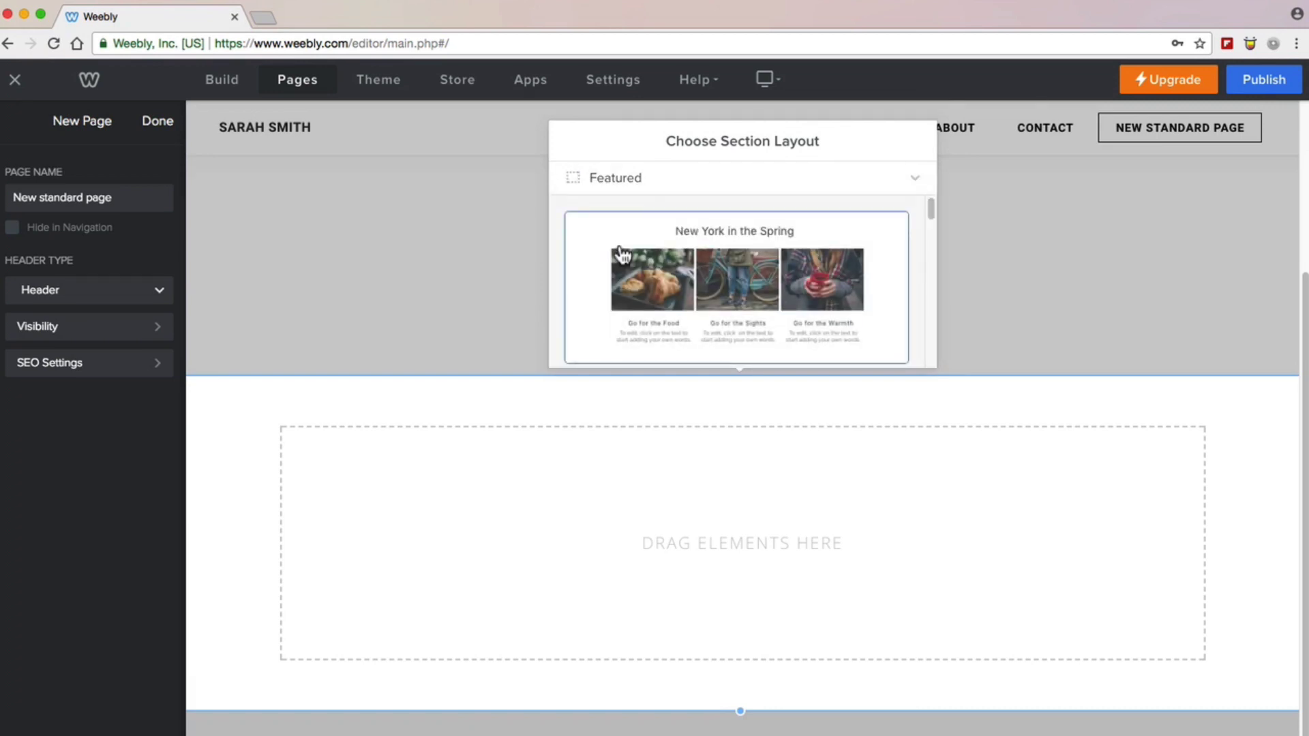
click(724, 253)
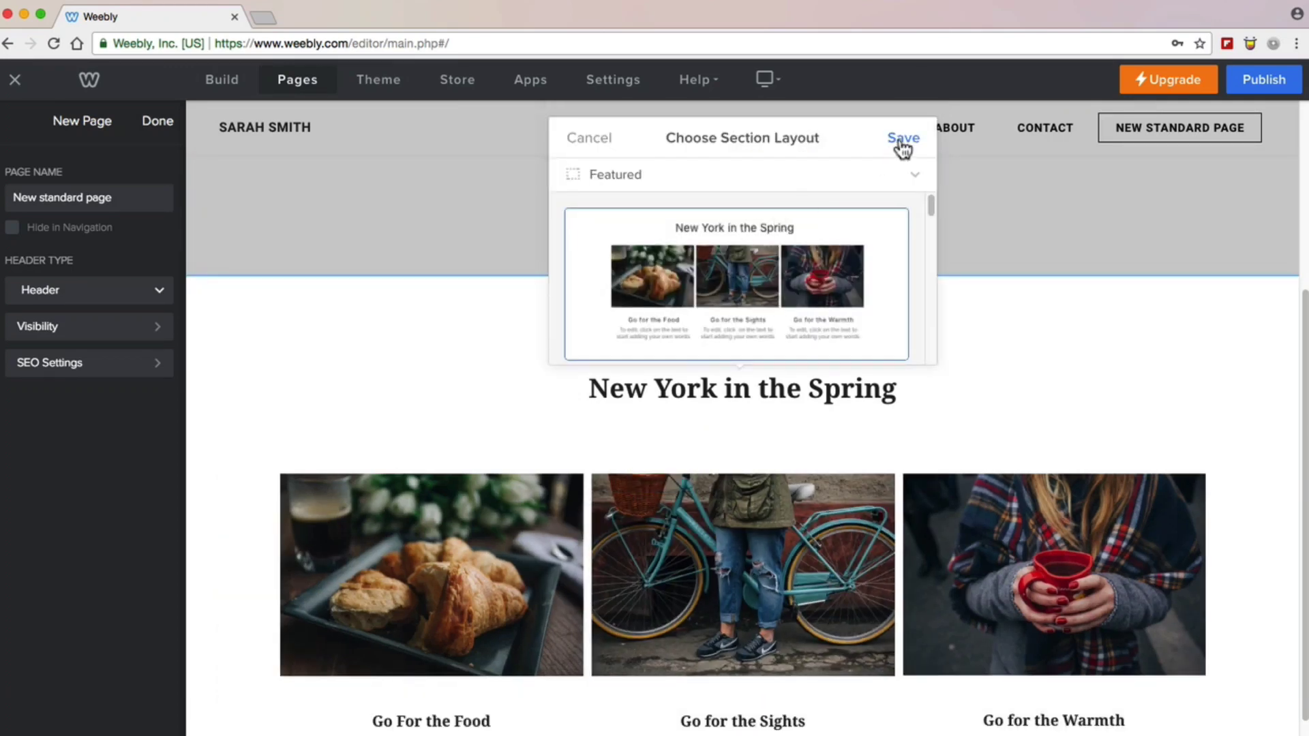
click(903, 142)
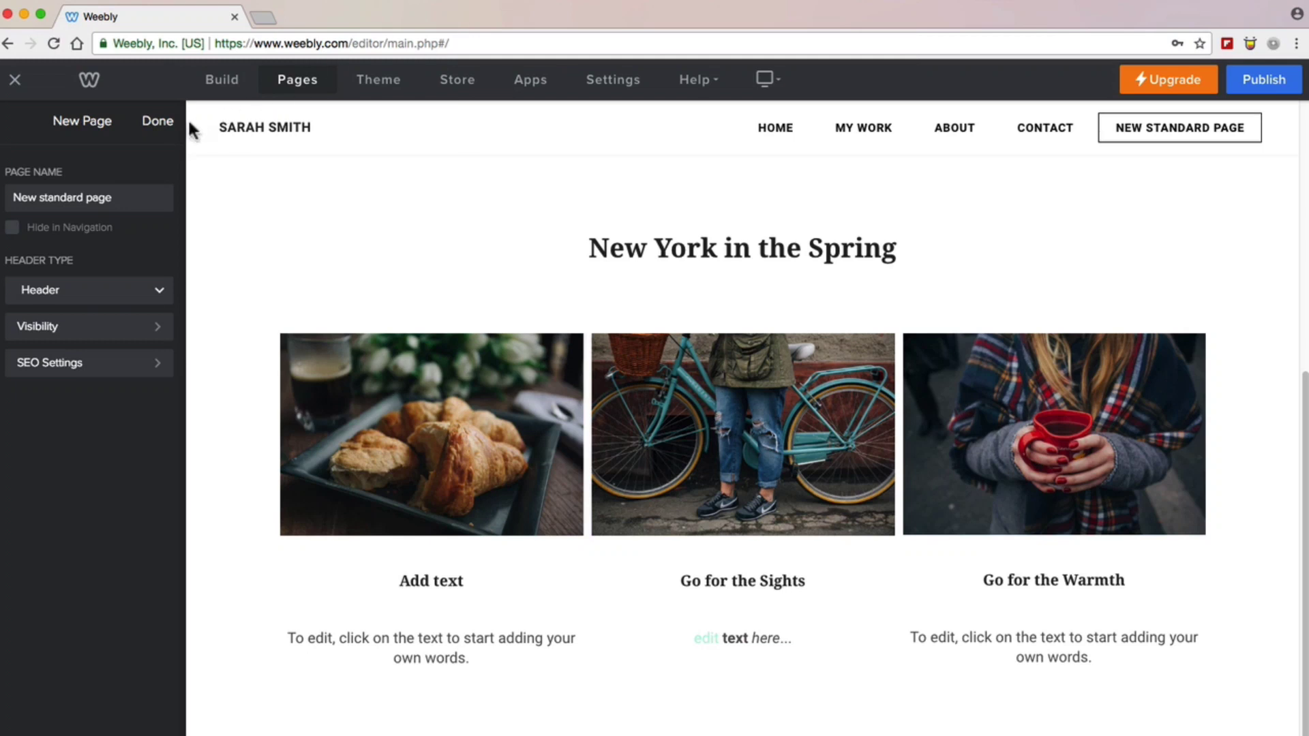
Step: Finish setting up the new standard page and add another page named "Link Page" to the site
click(158, 122)
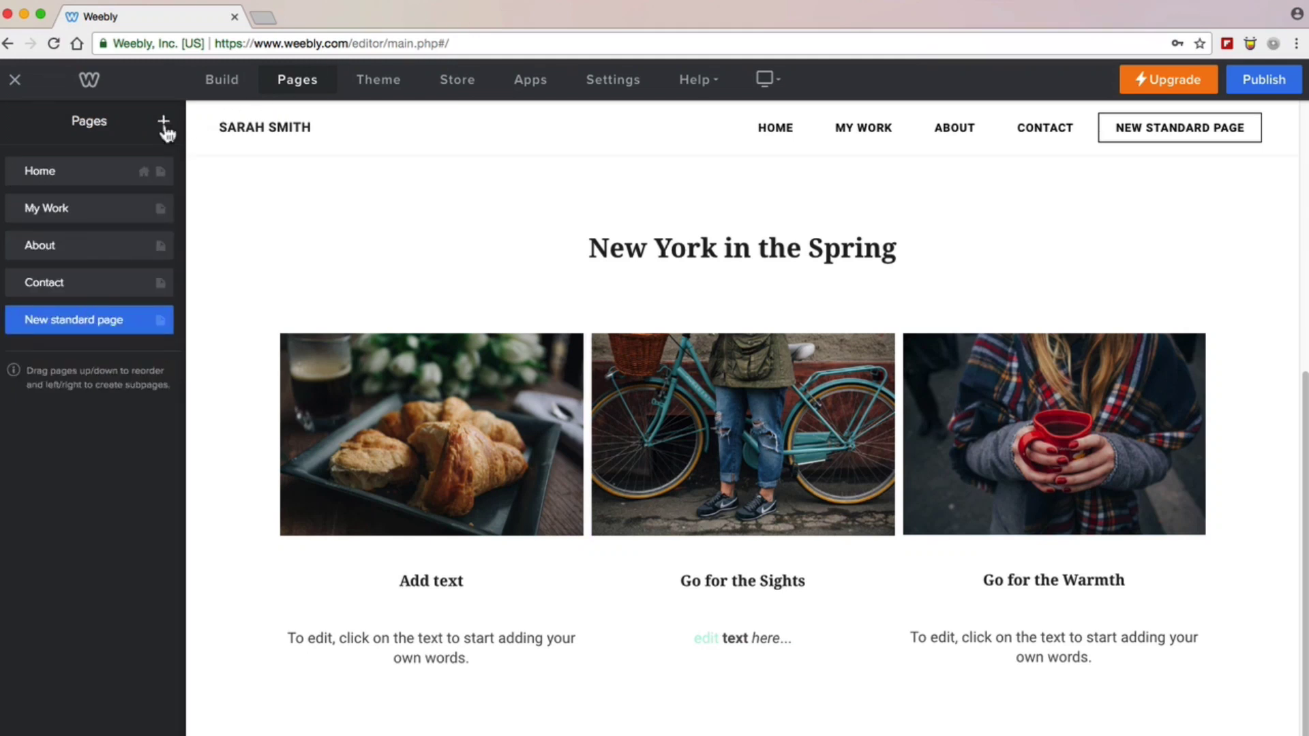
click(164, 122)
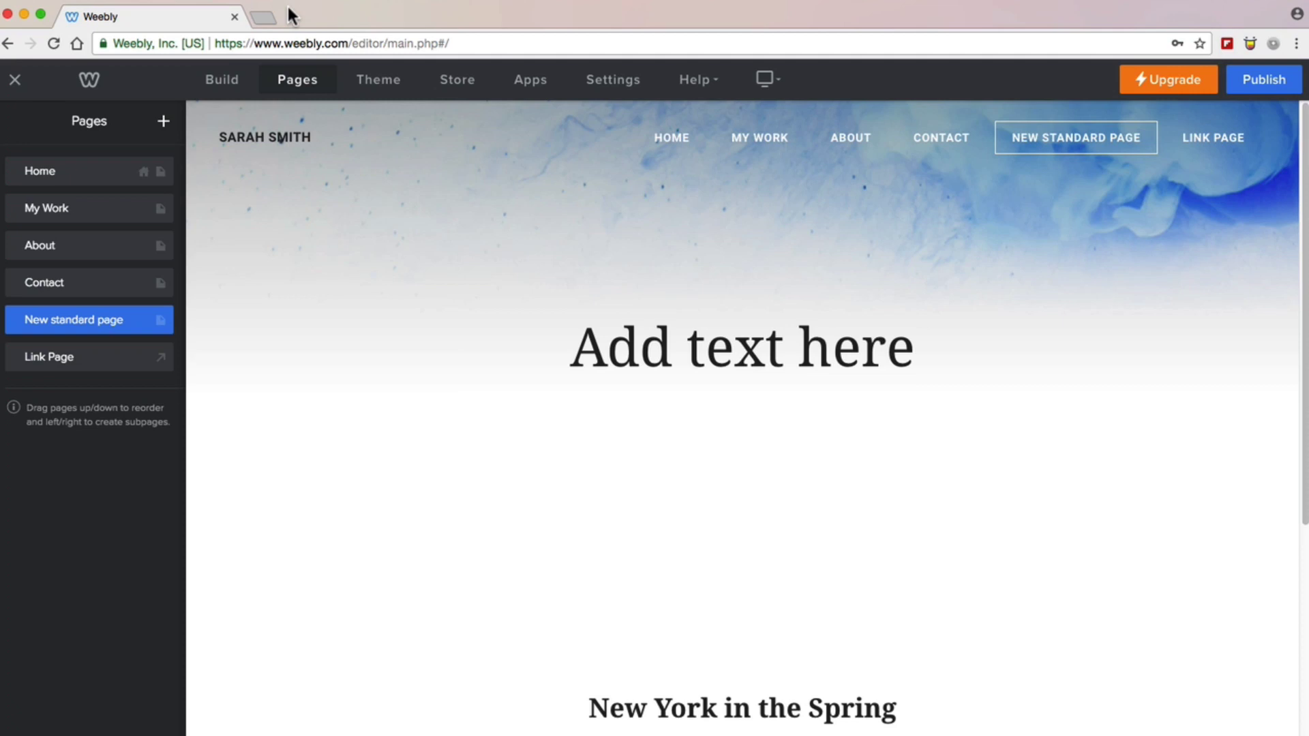
Step: Duplicate the About page and rename the copy "New about page"
click(41, 252)
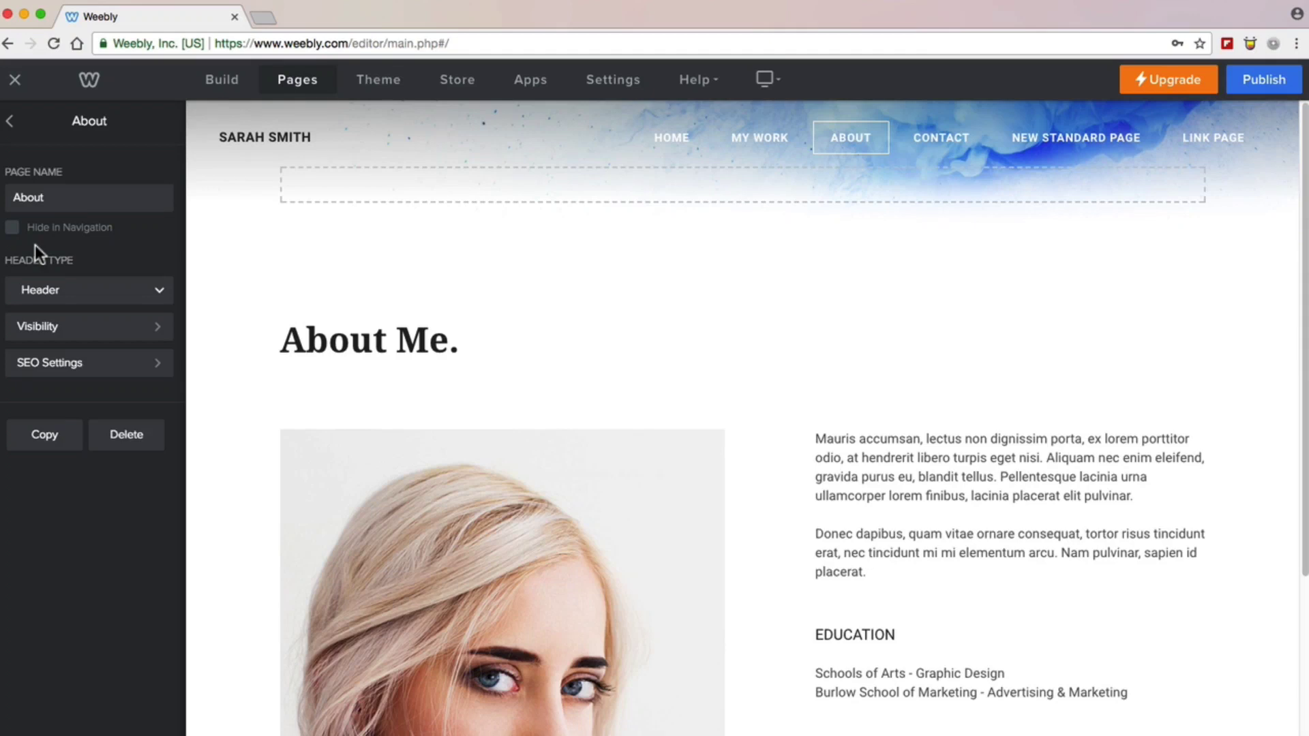
click(59, 438)
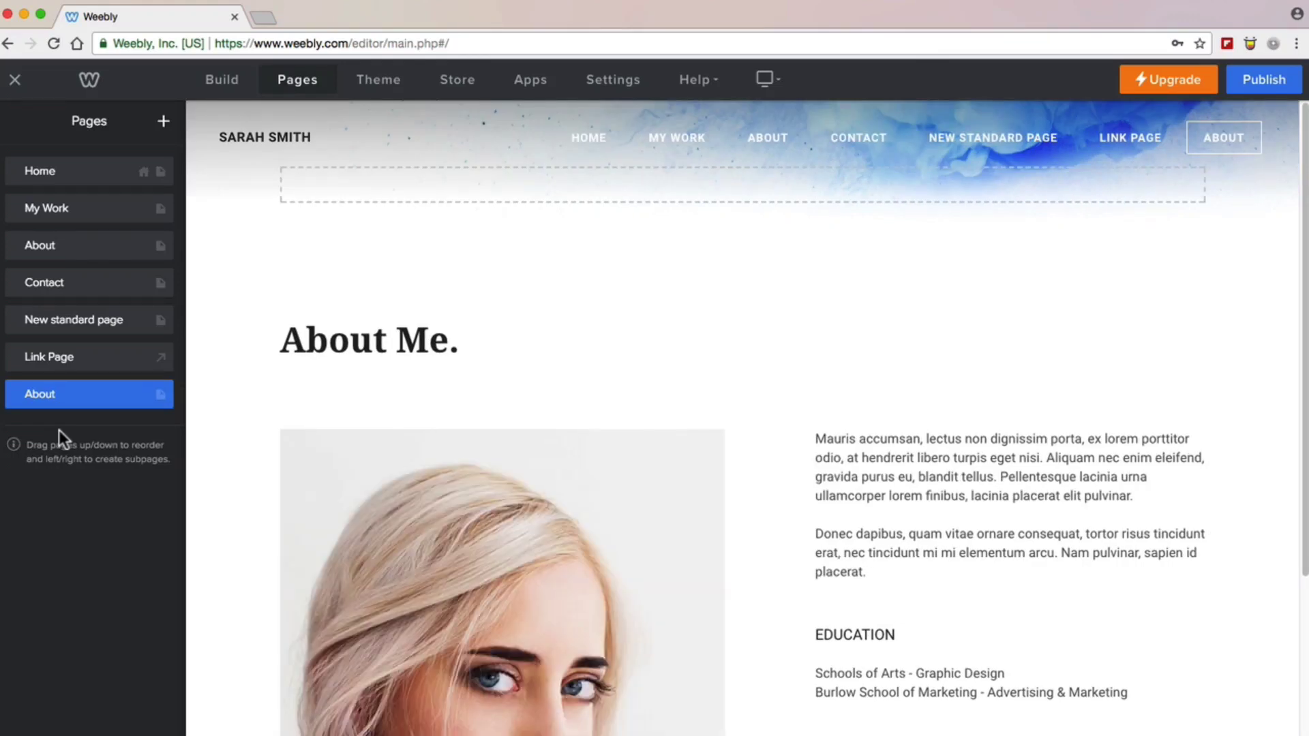
click(47, 403)
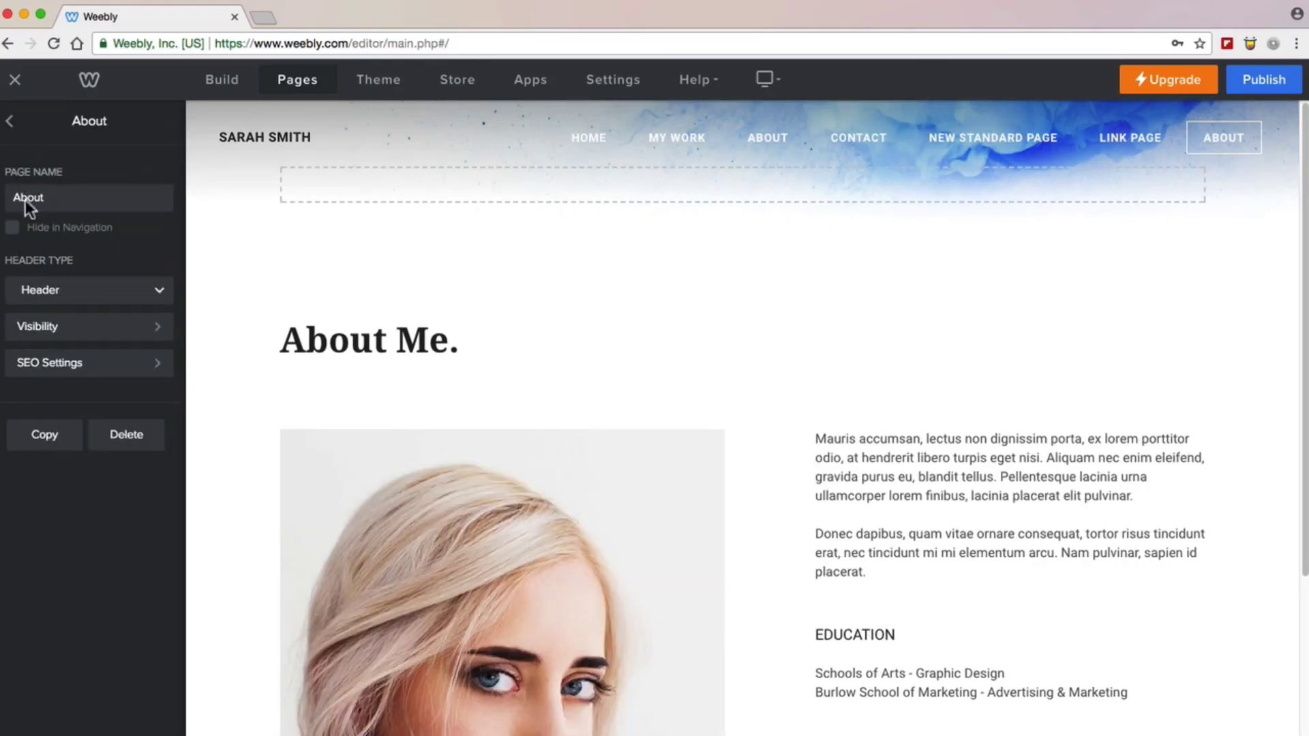
double_click(26, 198)
text(New a)
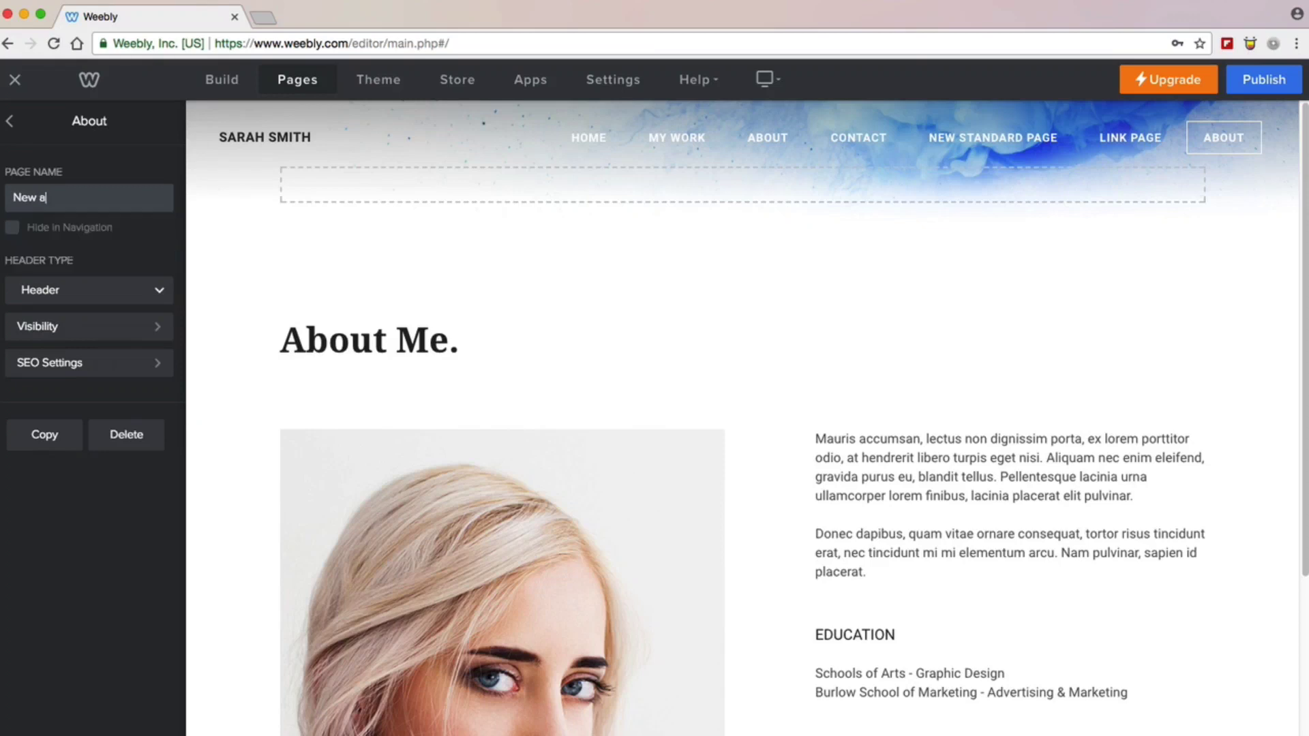
text(bout page)
key(Return)
click(12, 125)
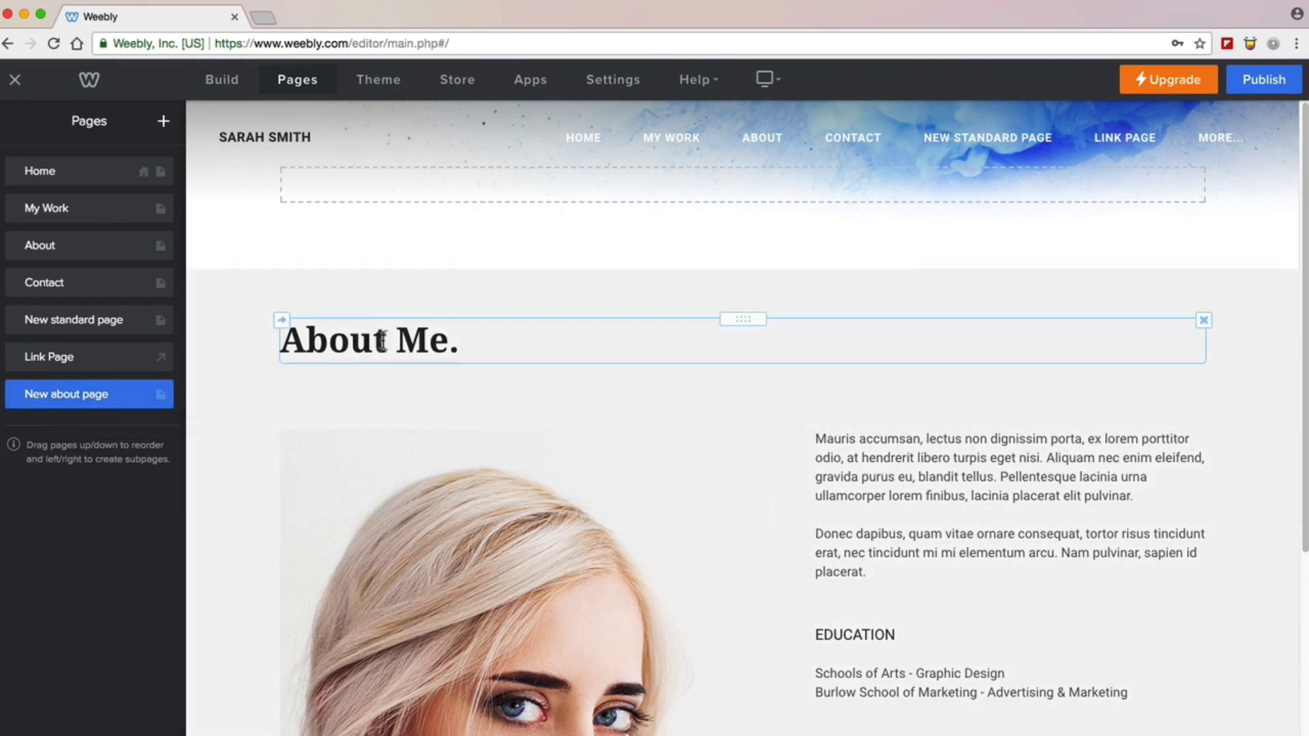
Step: Replace the "About Me." heading on the copied about page with "New text here"
click(382, 345)
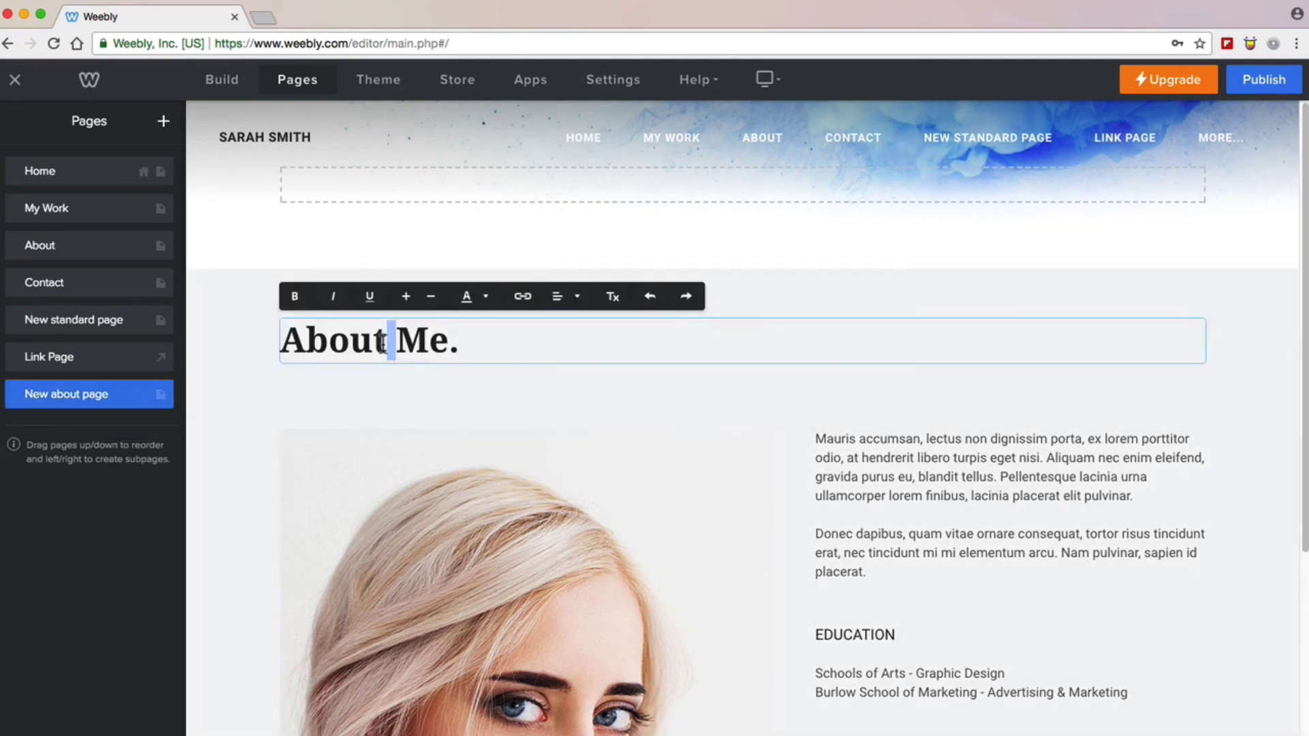
triple_click(382, 345)
text(New)
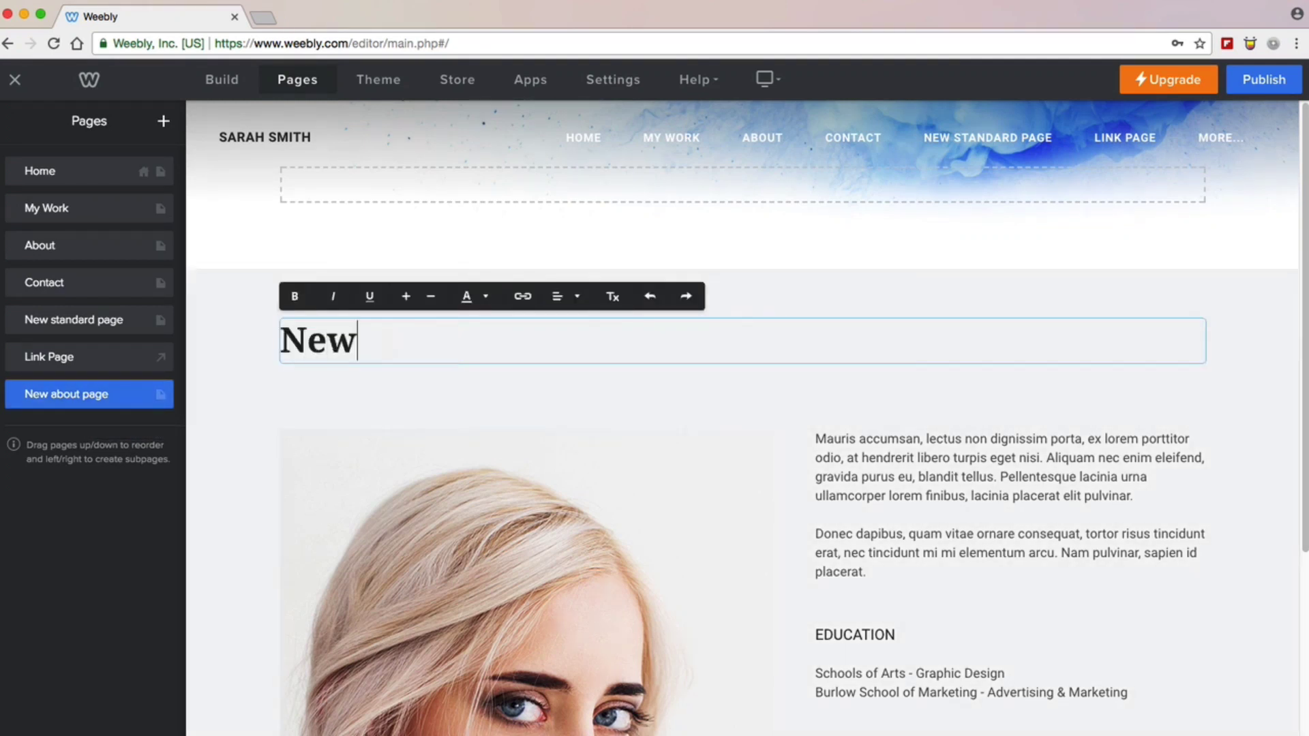
text( text here)
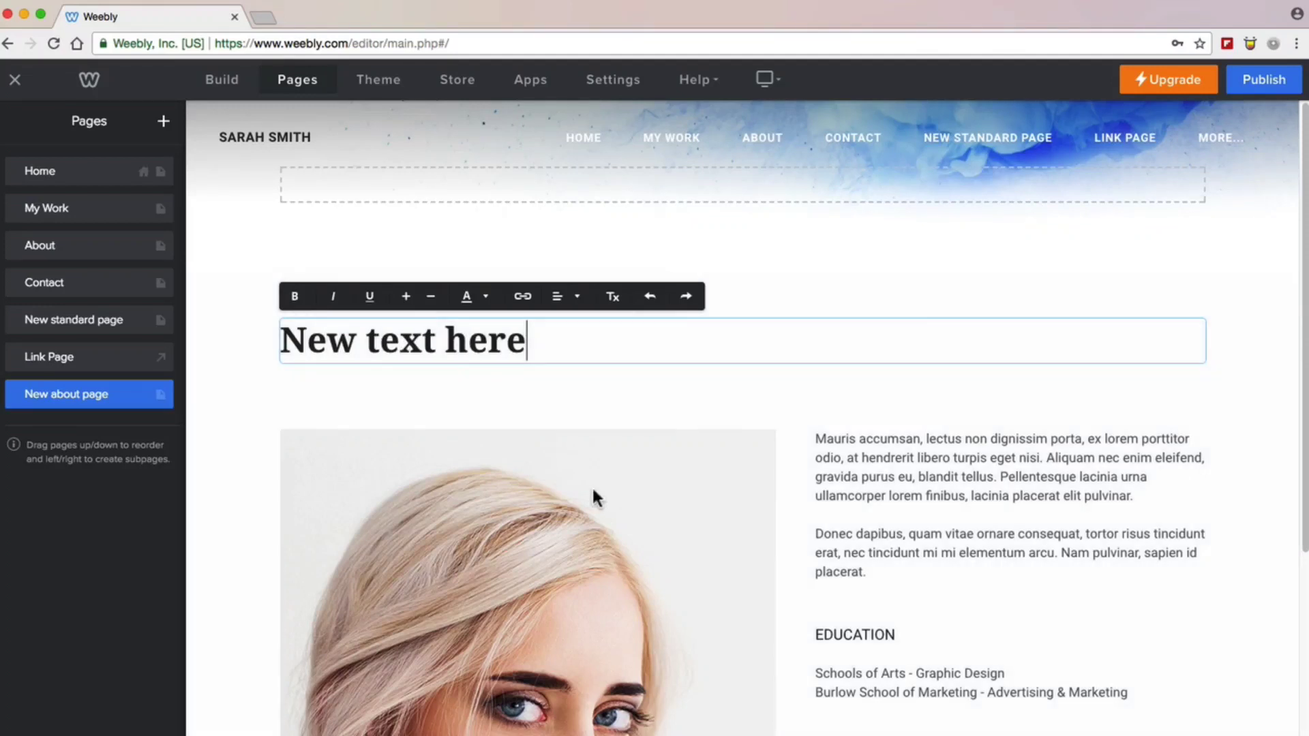
Step: Make the two placeholder paragraphs above the Education heading bold
click(862, 537)
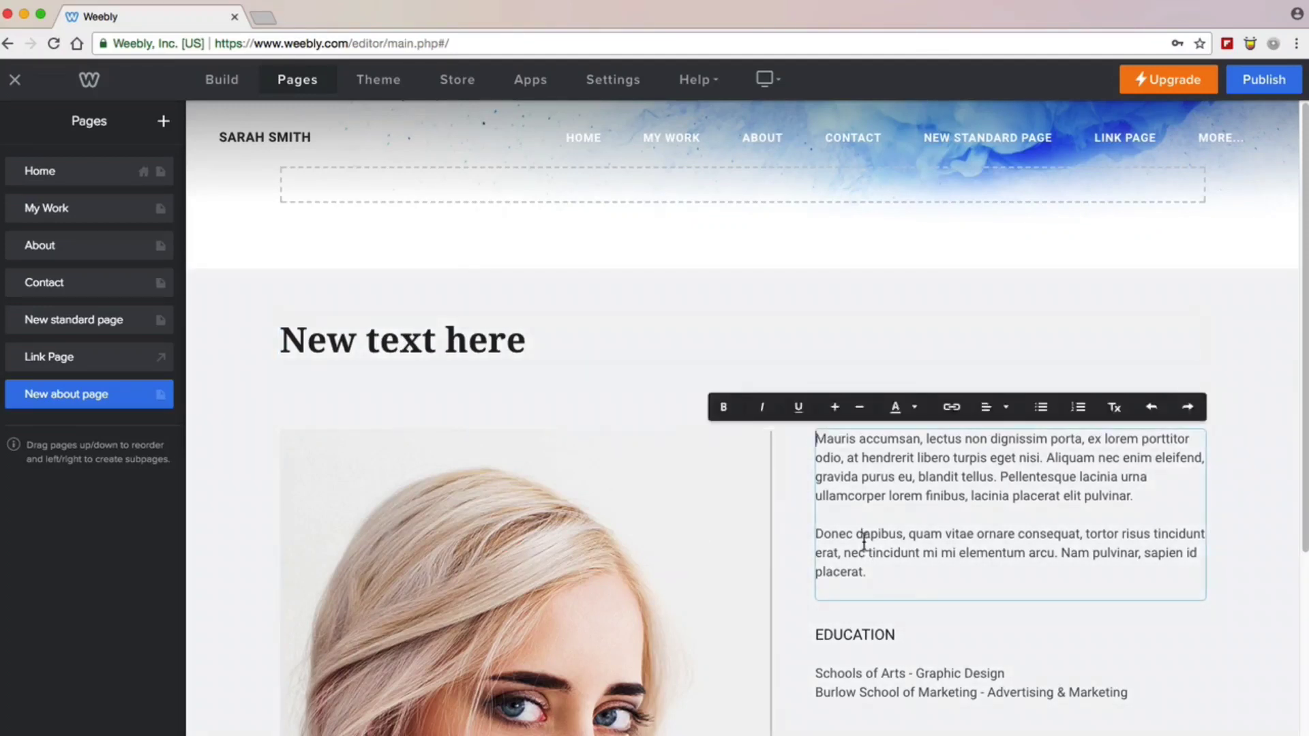
drag(868, 574, 803, 440)
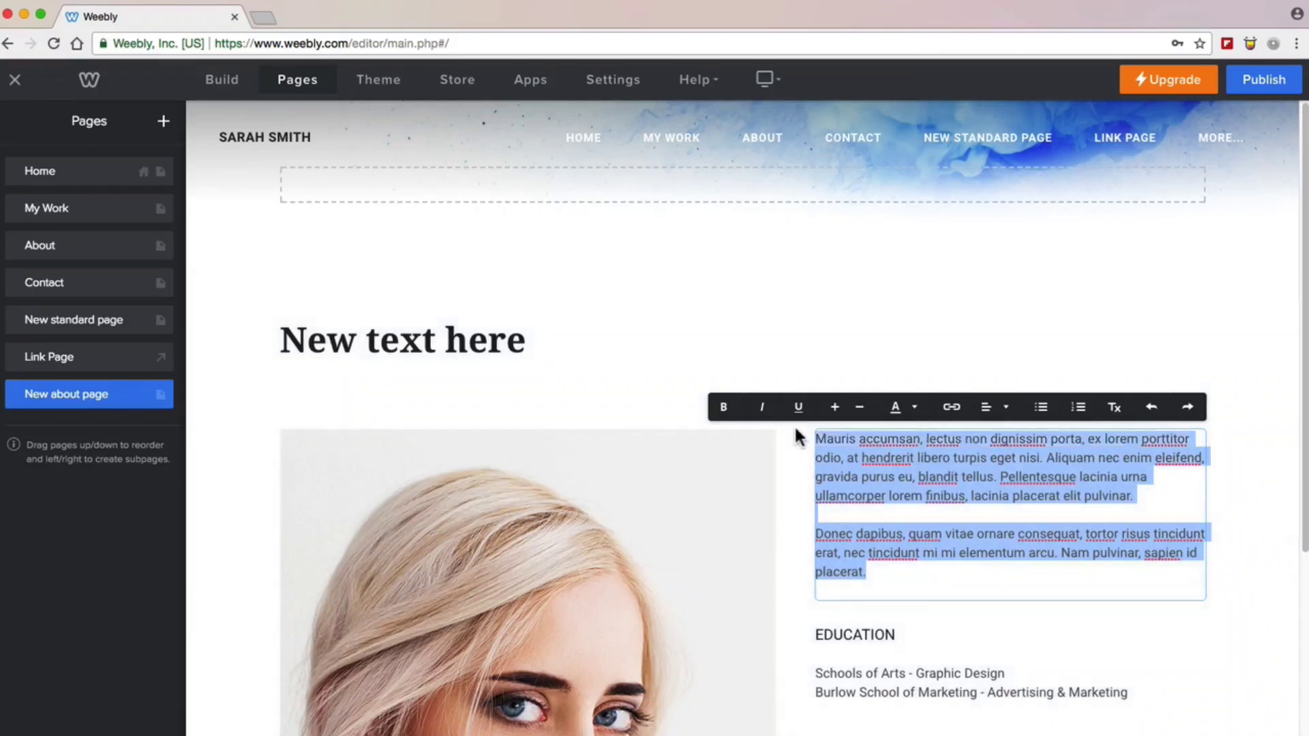
click(726, 411)
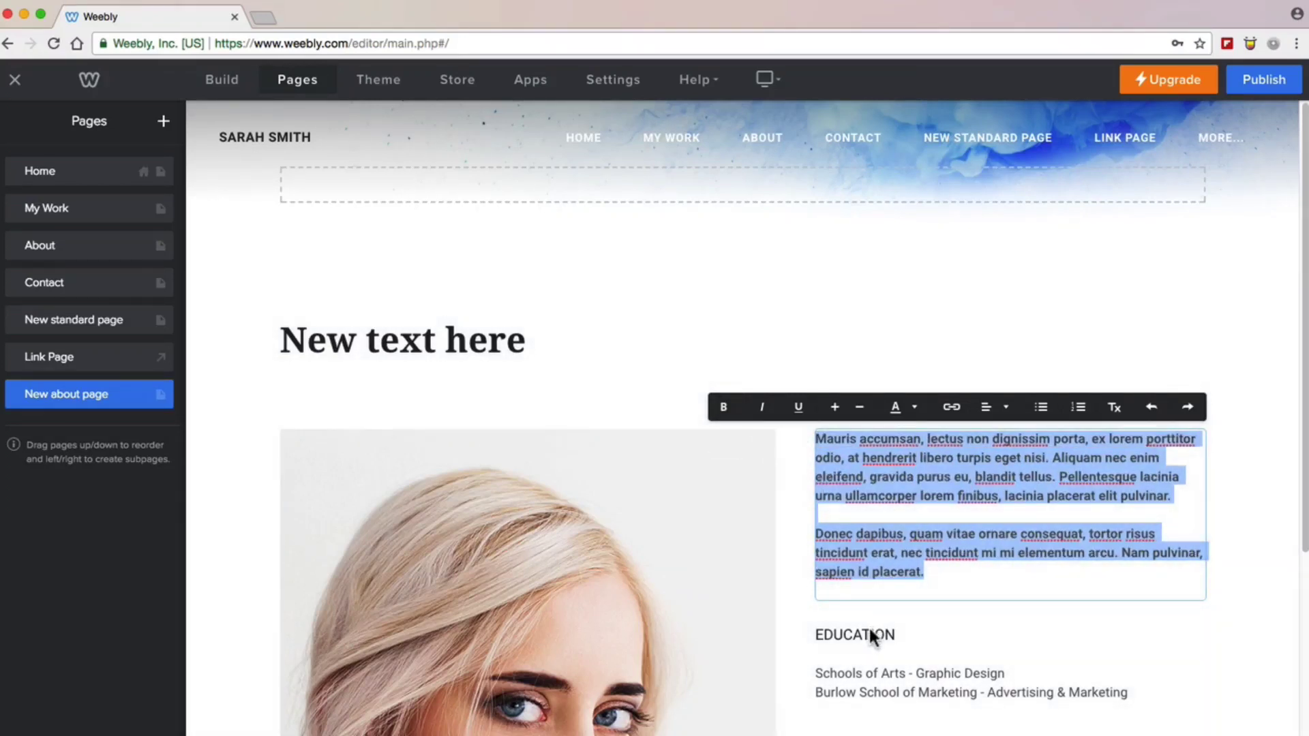
click(941, 628)
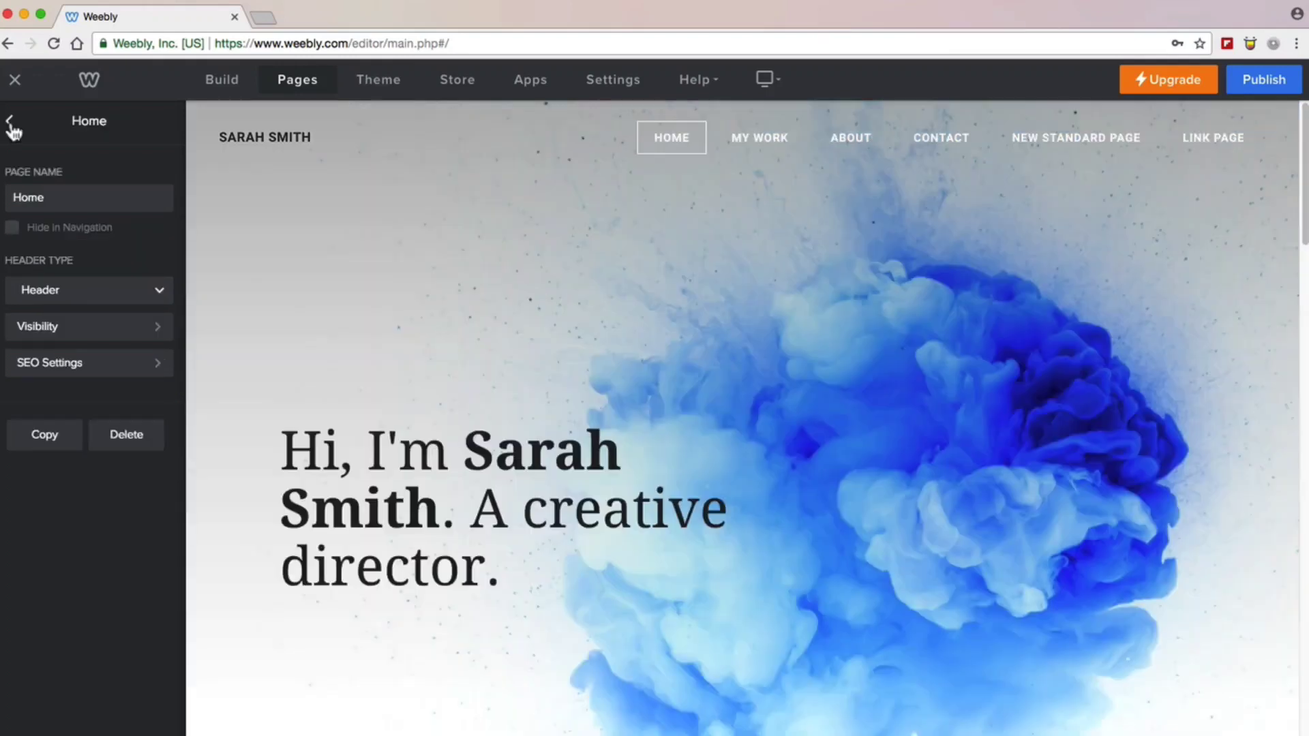
Step: Hide the page named "New standard page" from the site navigation
click(10, 124)
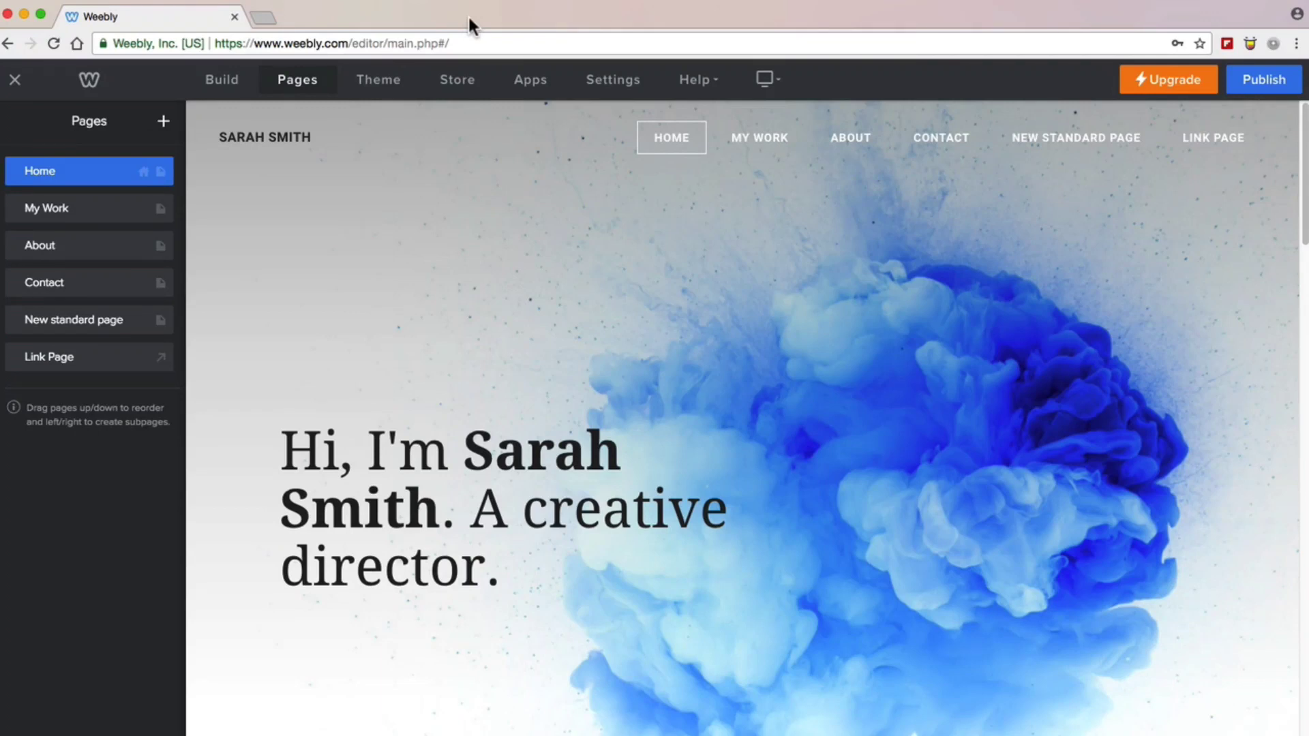
click(123, 320)
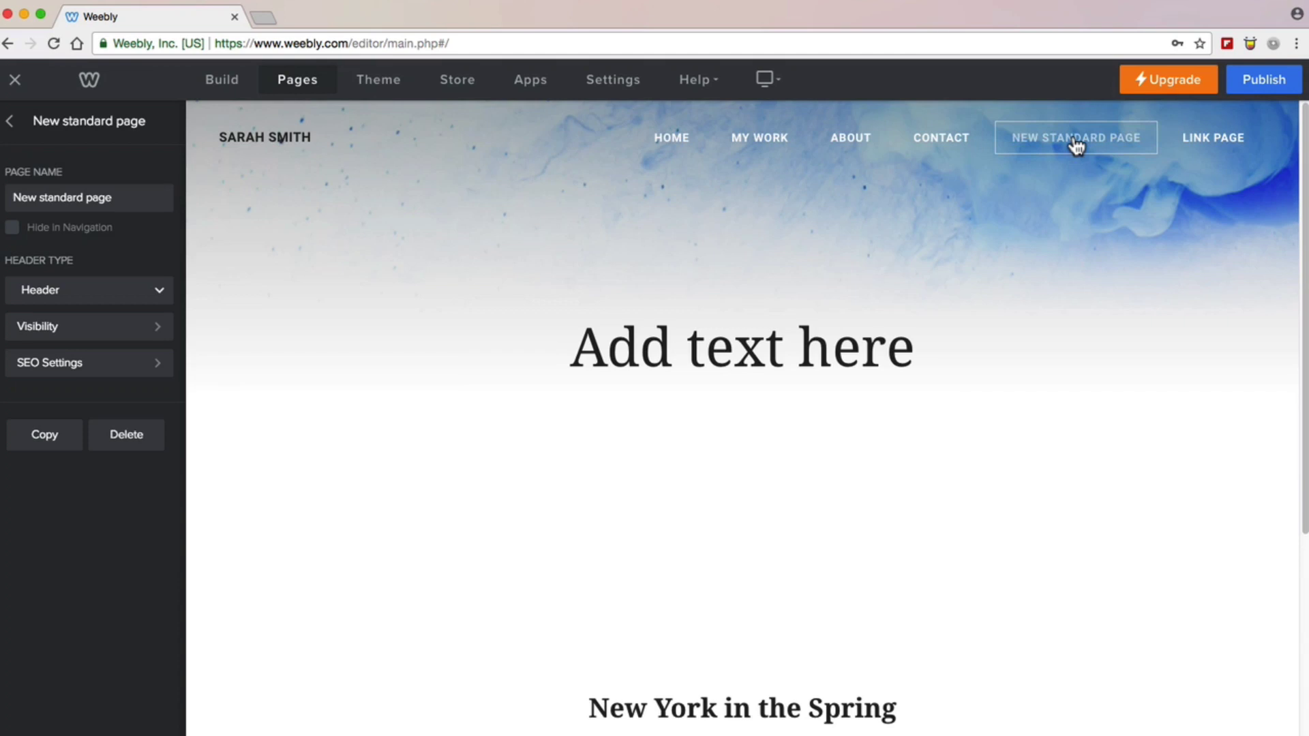
click(14, 230)
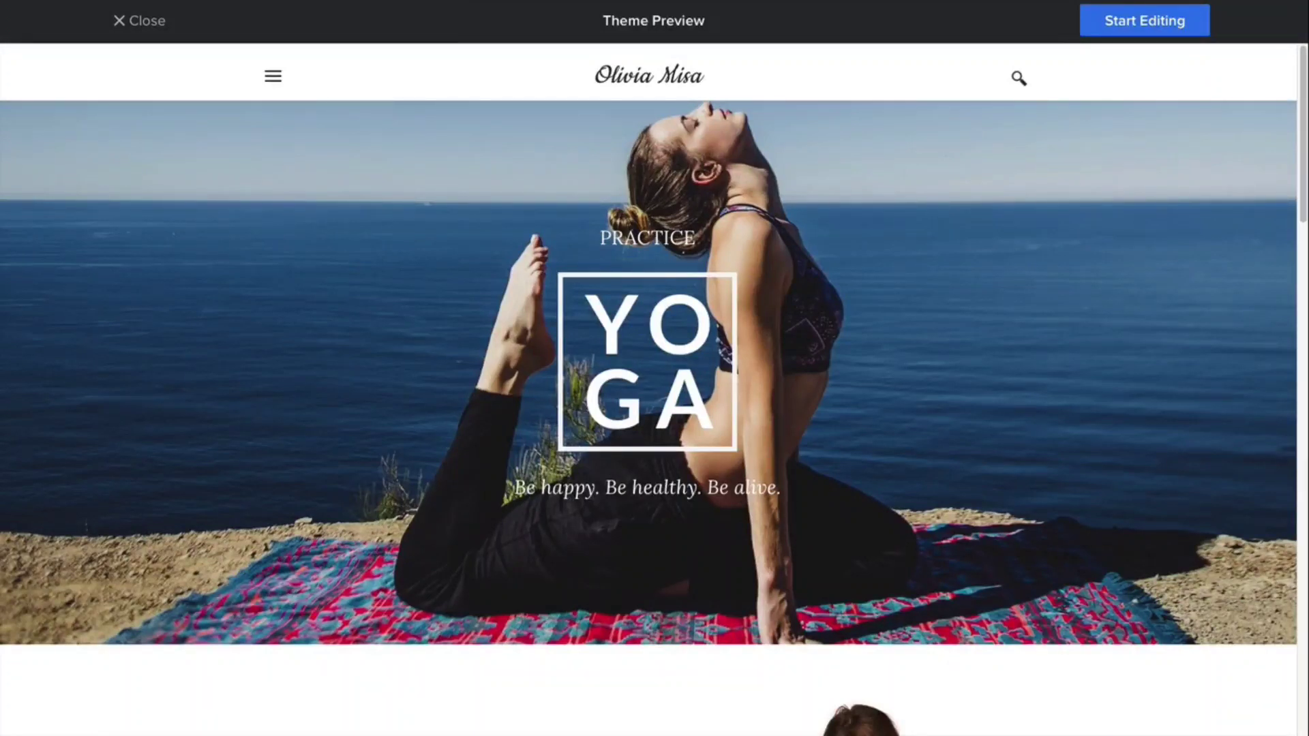
Step: Start editing the previewed yoga theme and submit "anewyogawebsite" with the .co.uk ending as a new domain to register
click(1097, 19)
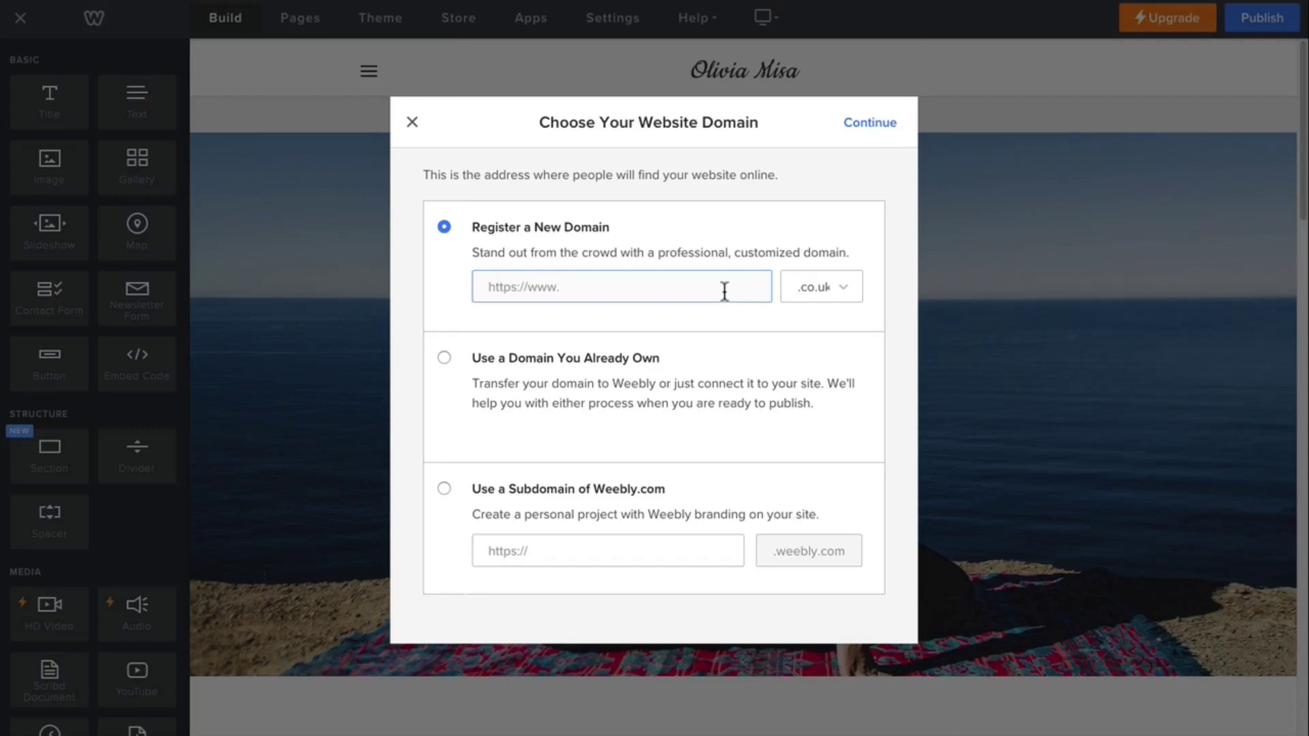
text(anew)
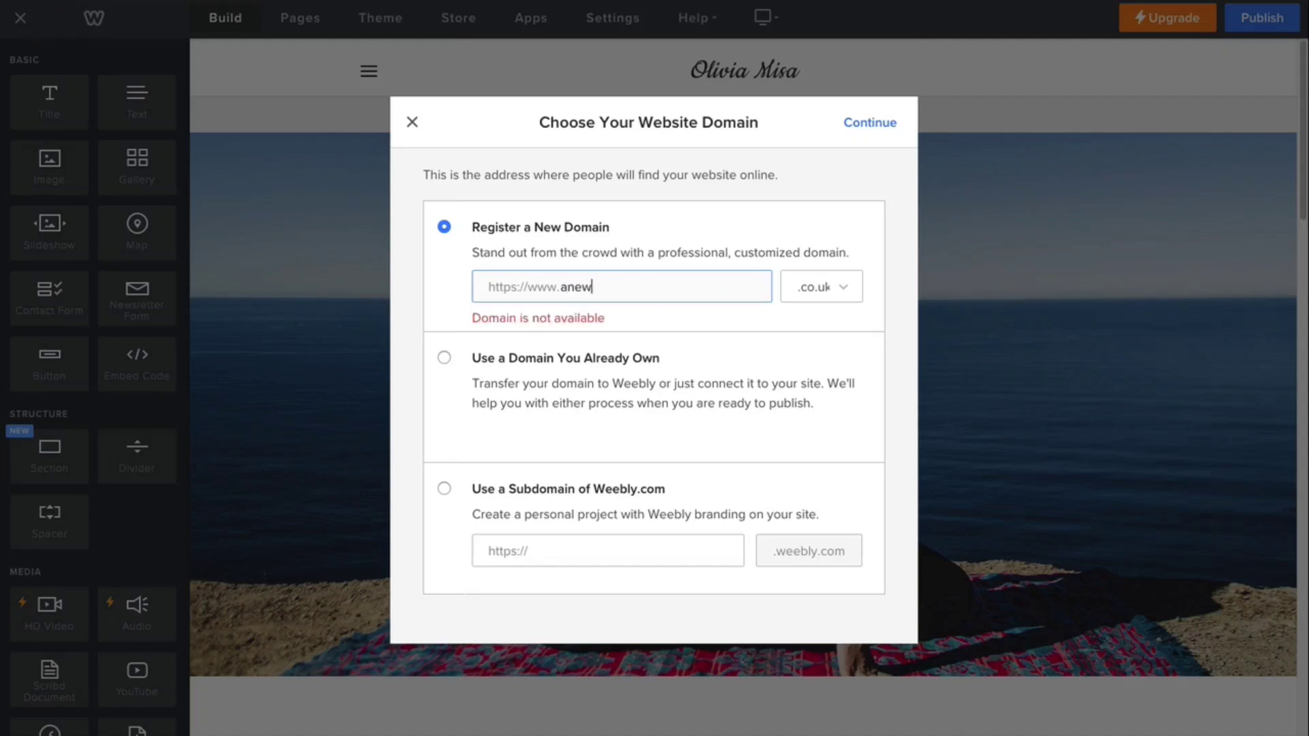
text(yogaw)
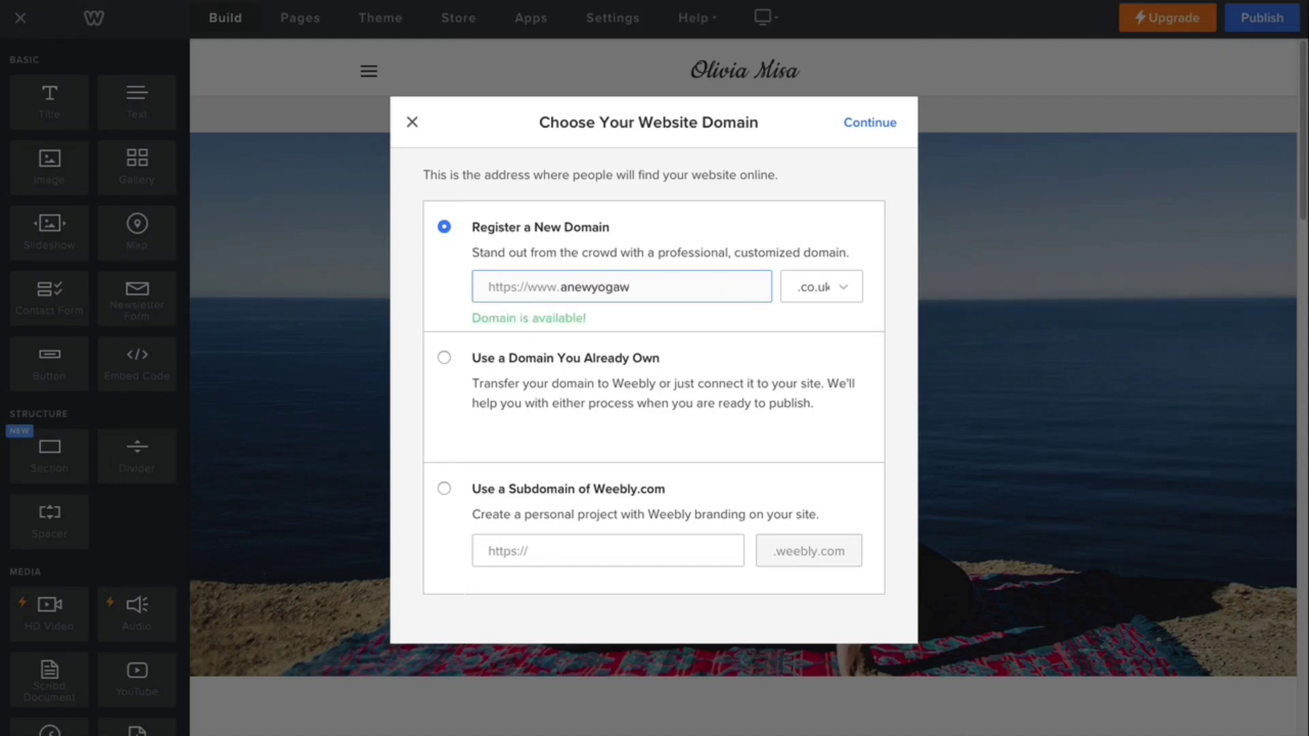
text(ebsite)
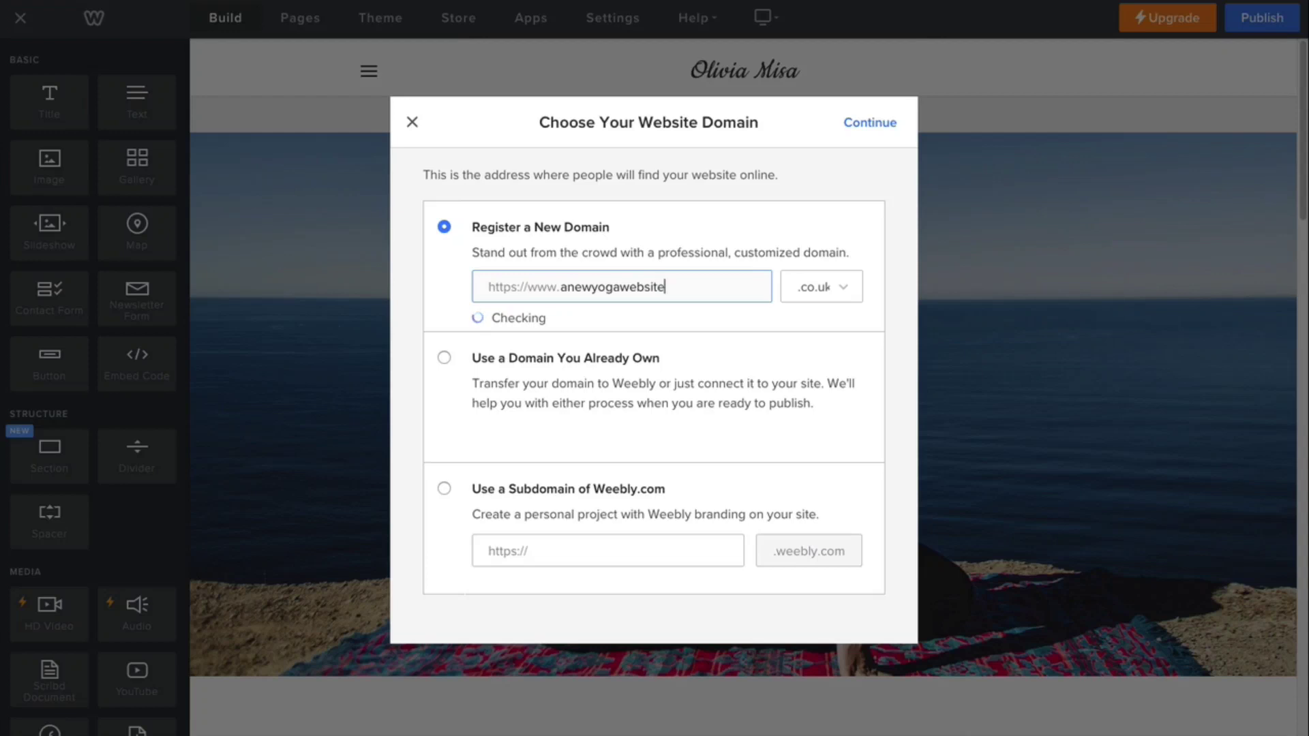
click(847, 286)
click(845, 285)
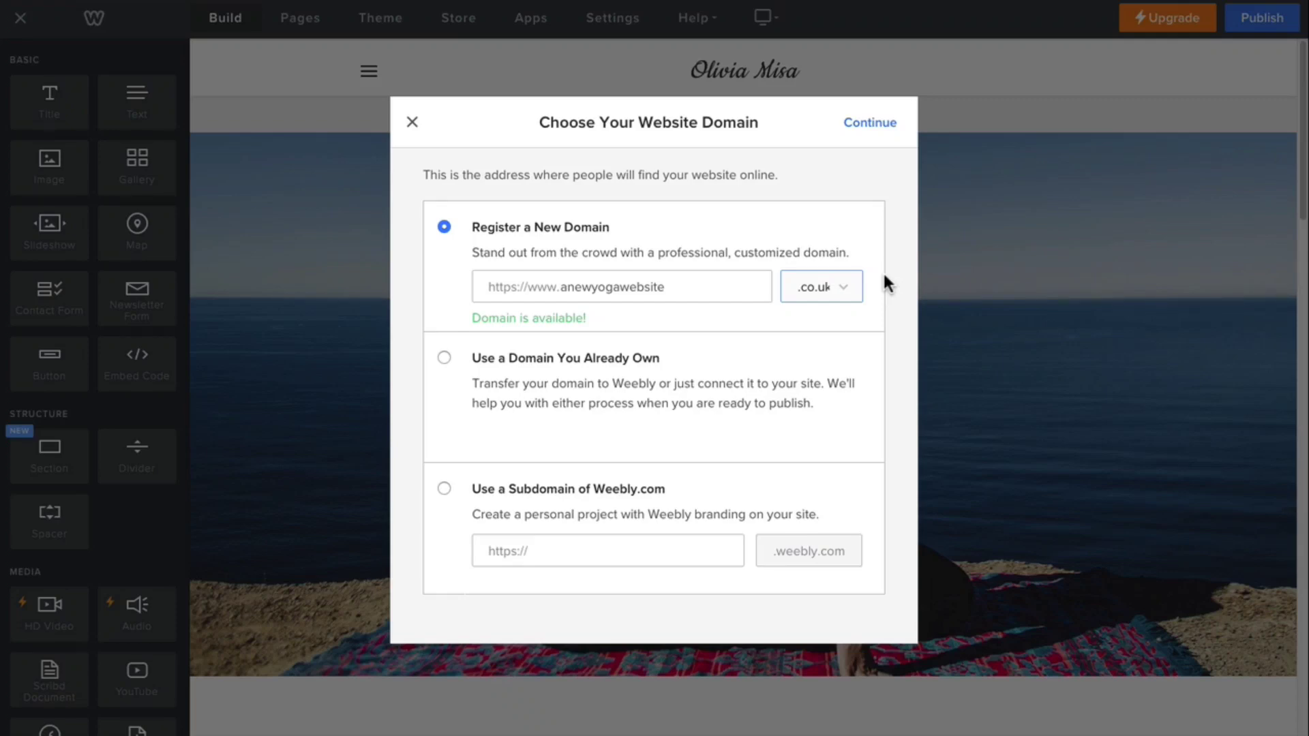
click(884, 126)
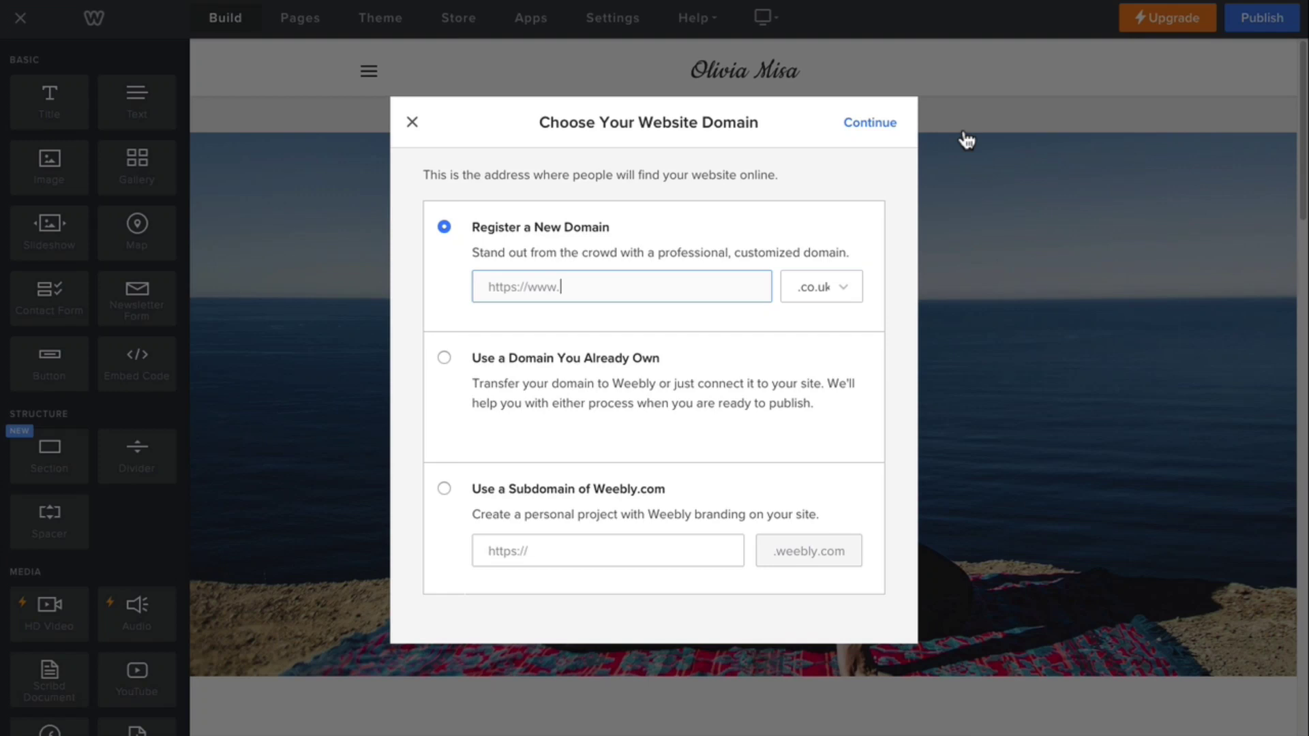
Step: Choose to use a subdomain of Weebly.com and enter "anewyogawebsite" as the site address
click(444, 358)
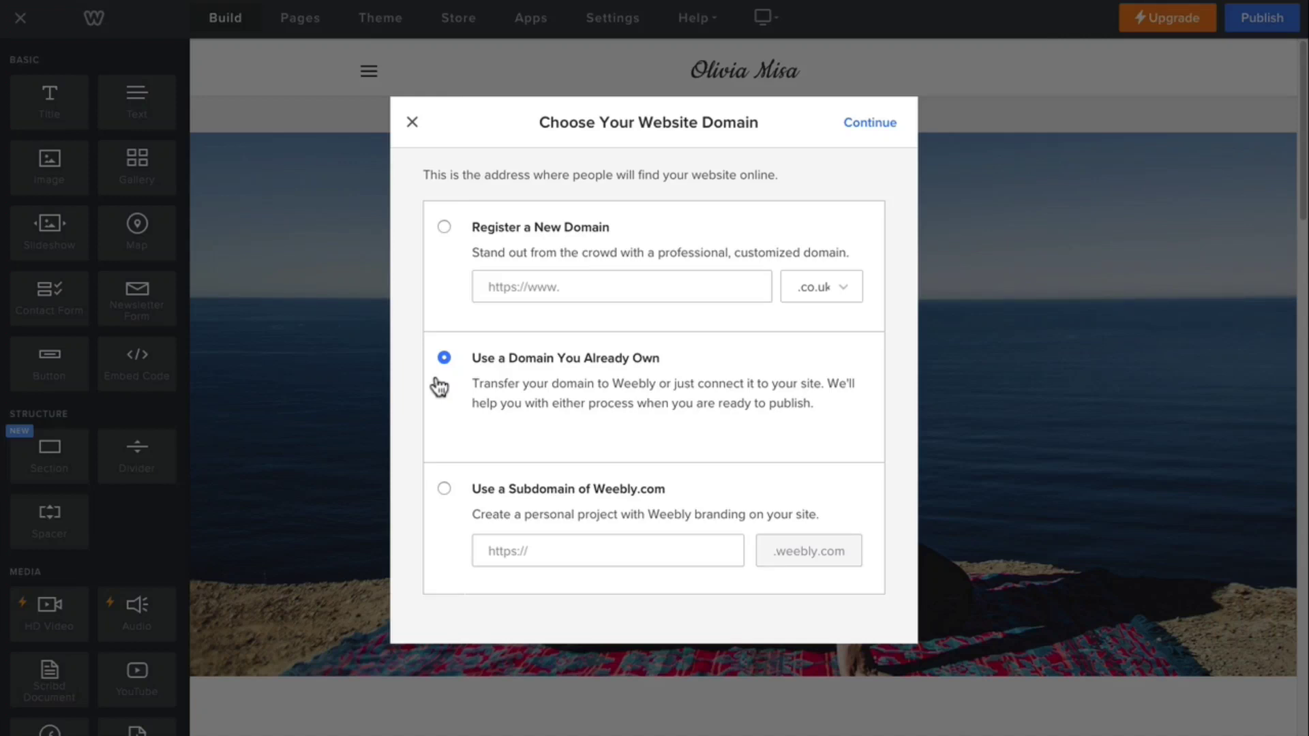
click(444, 489)
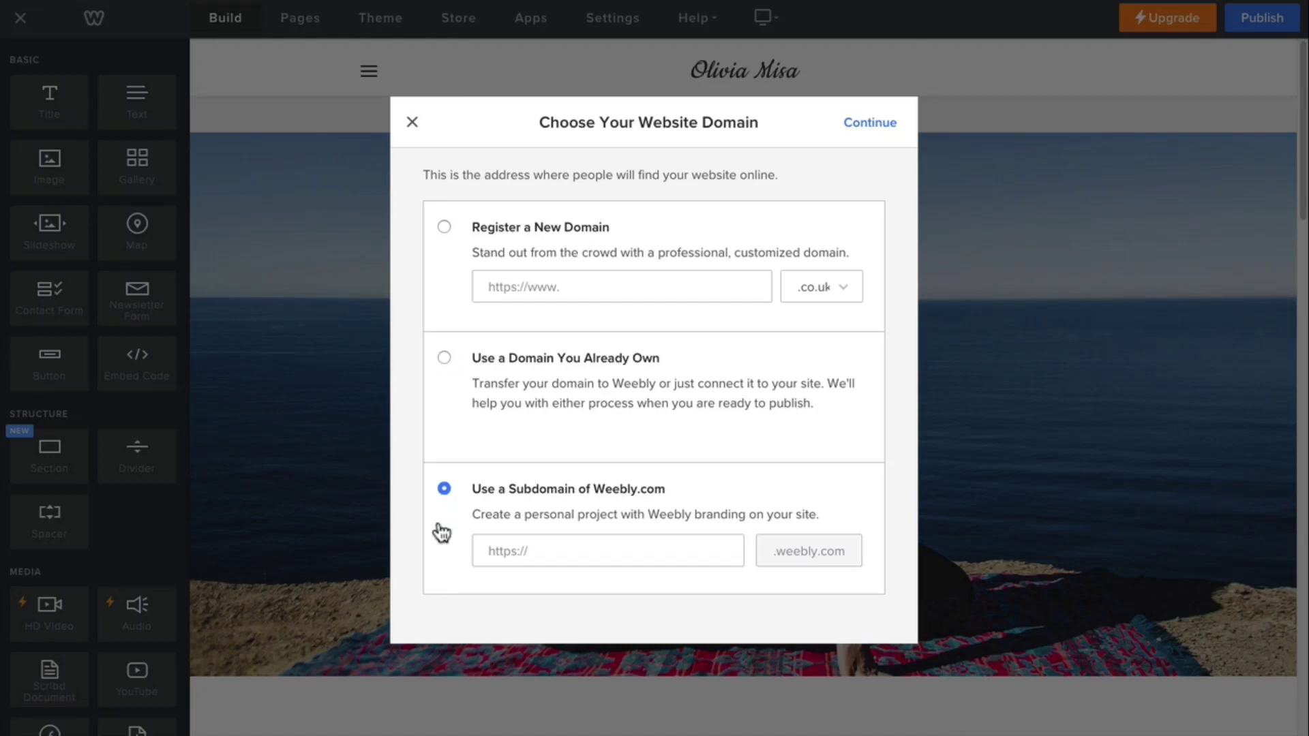
click(546, 549)
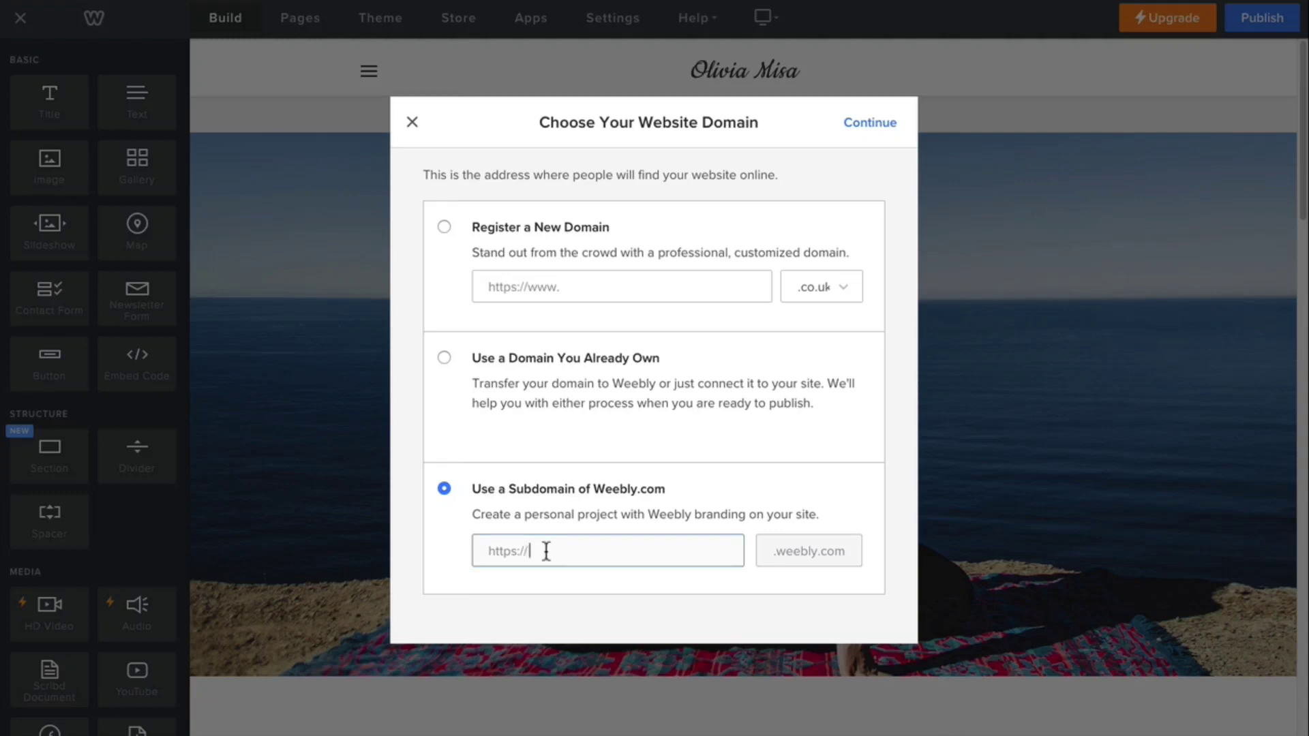
text(anewy)
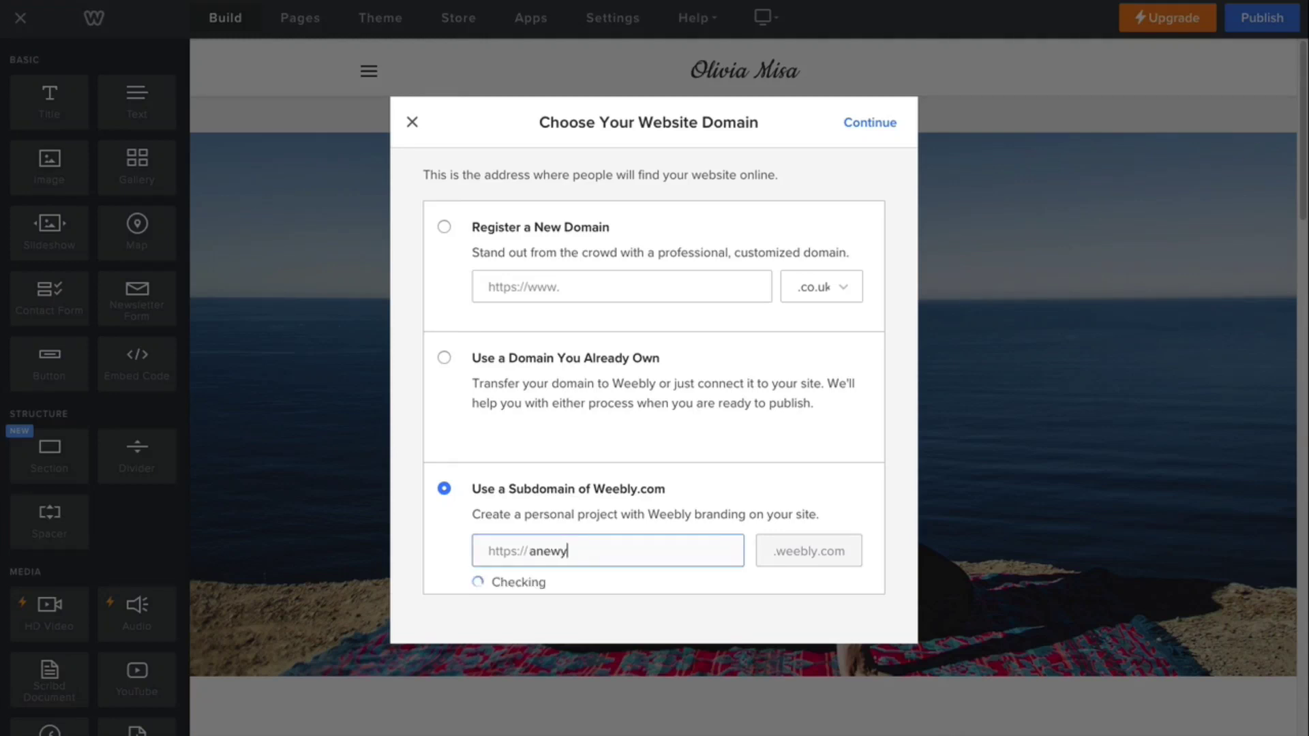
text(ogawebsite)
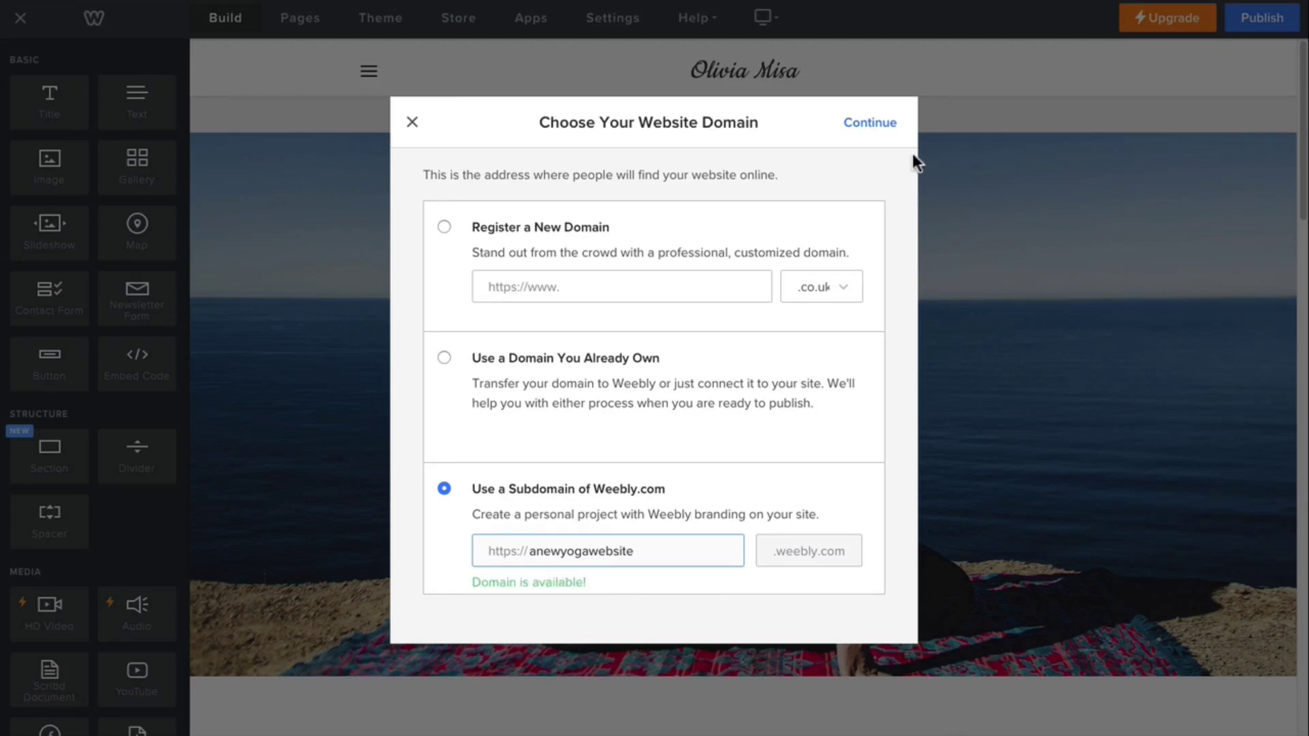
Step: Confirm the "anewyogawebsite" Weebly subdomain for the yoga site and publish the site to that address
click(882, 124)
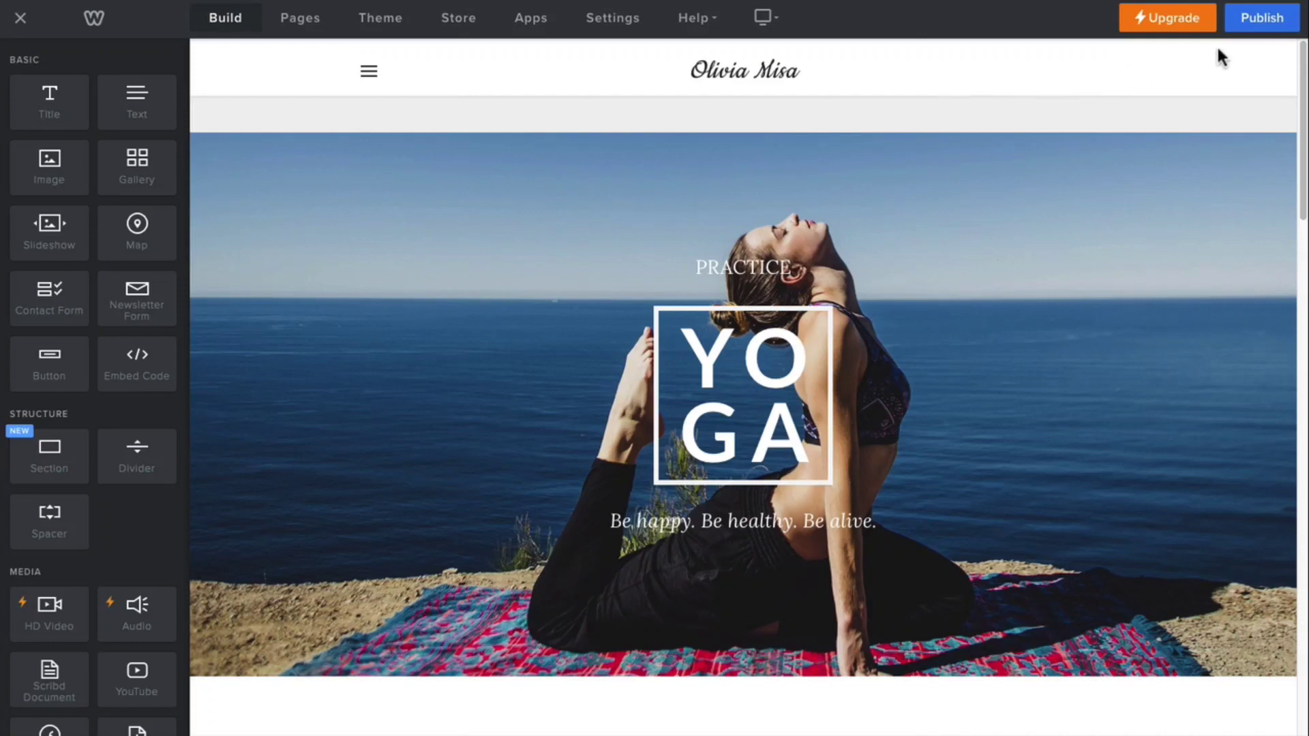
click(1247, 31)
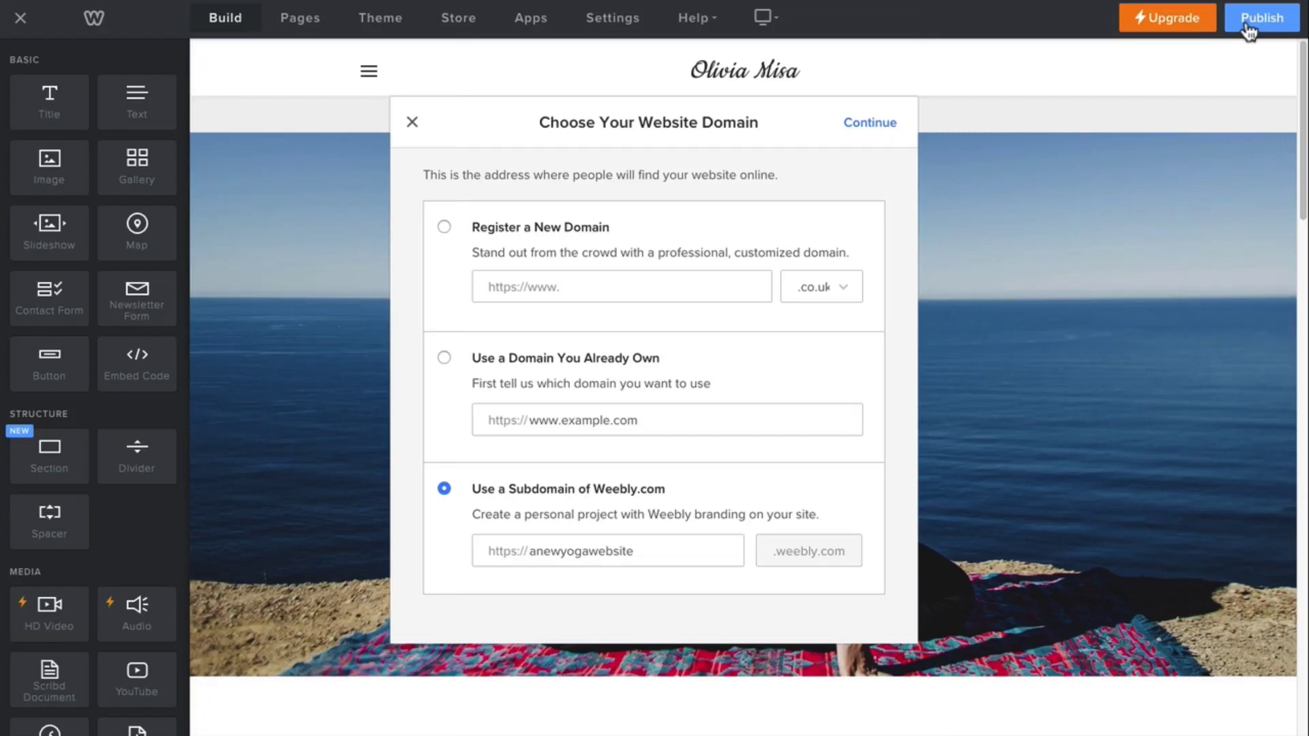
click(867, 124)
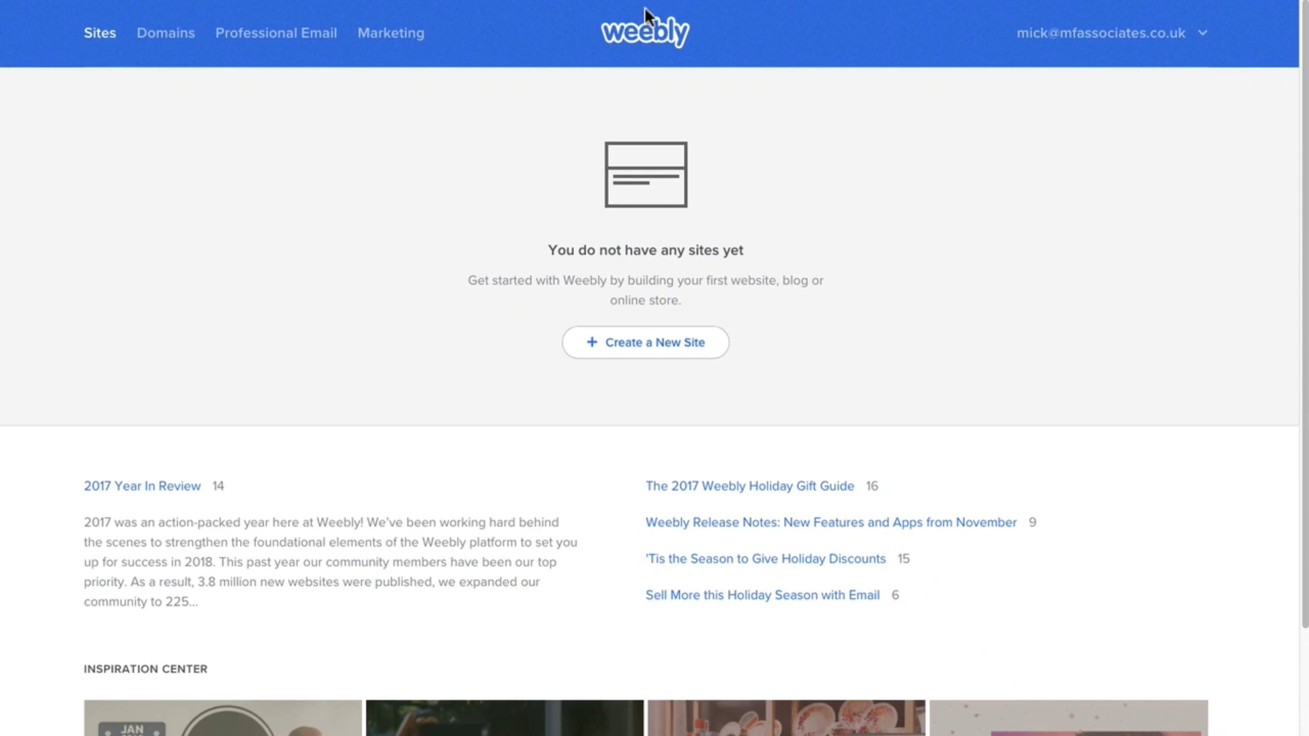
Step: Create a new site without an online store and browse the Personal category of themes
click(666, 341)
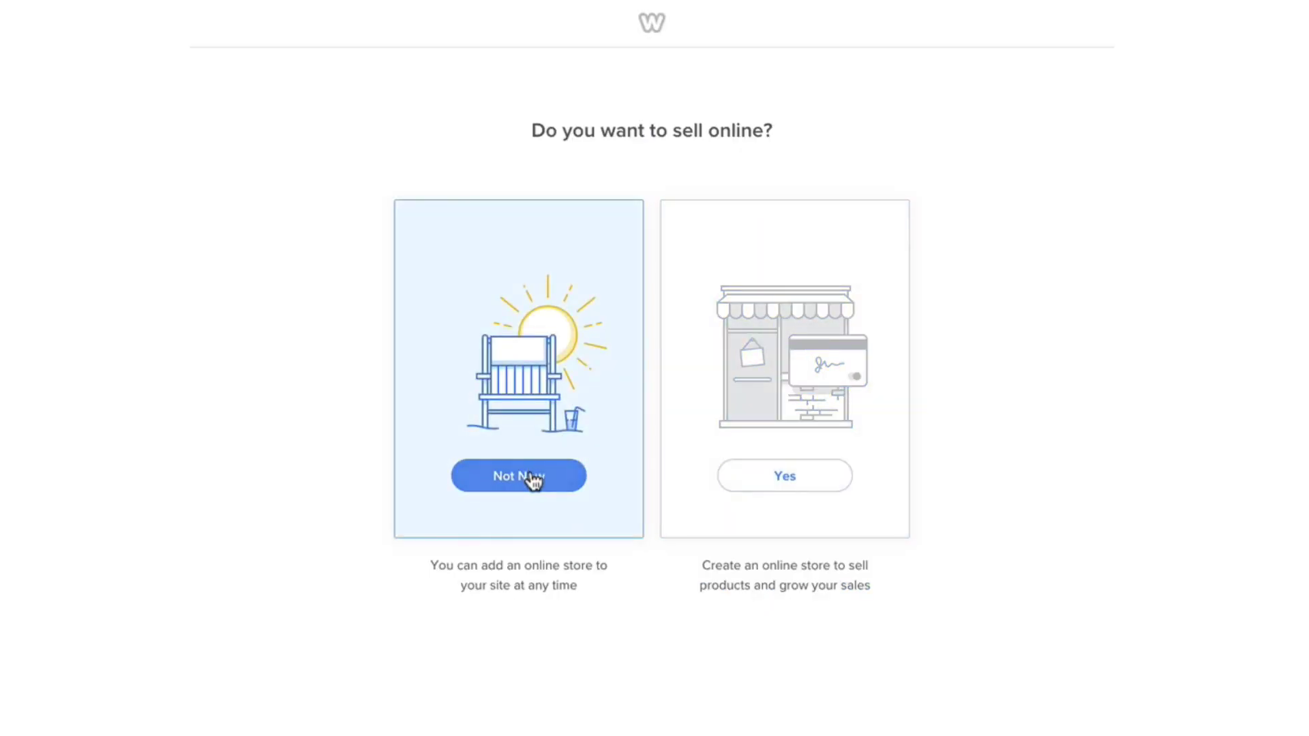
click(534, 477)
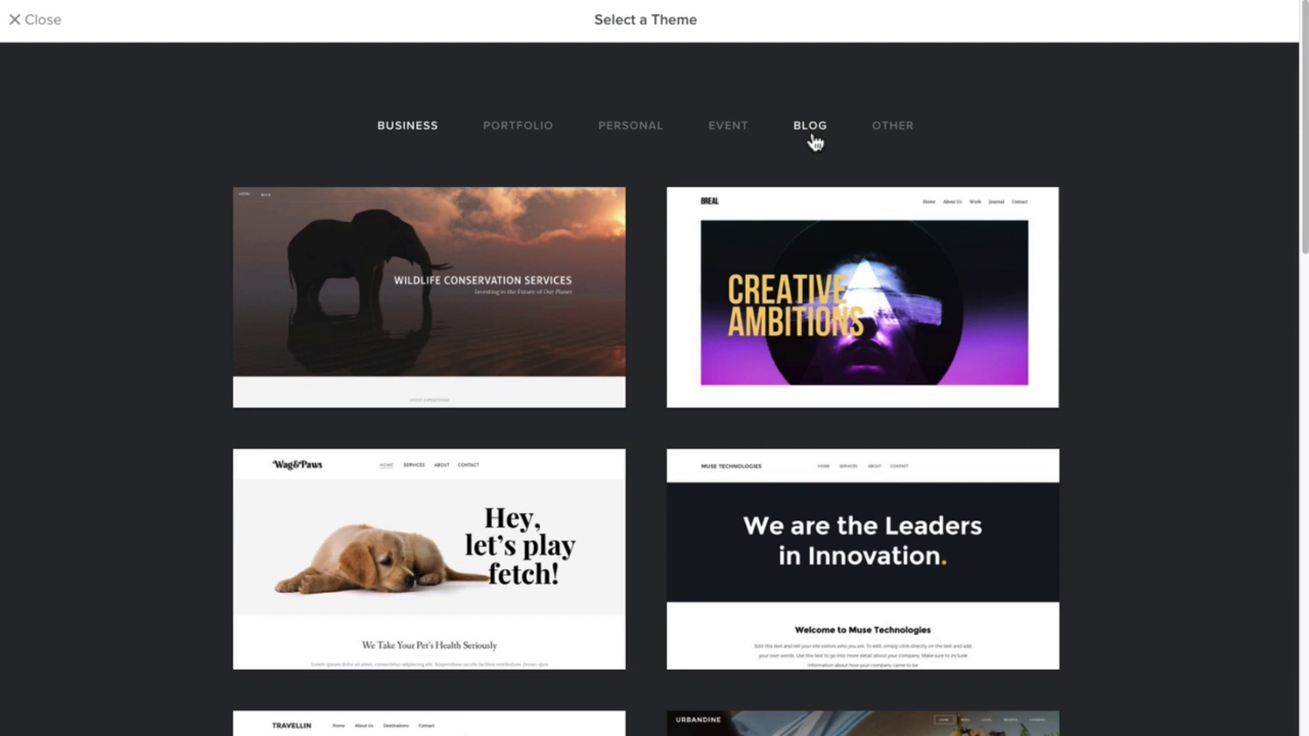
click(646, 135)
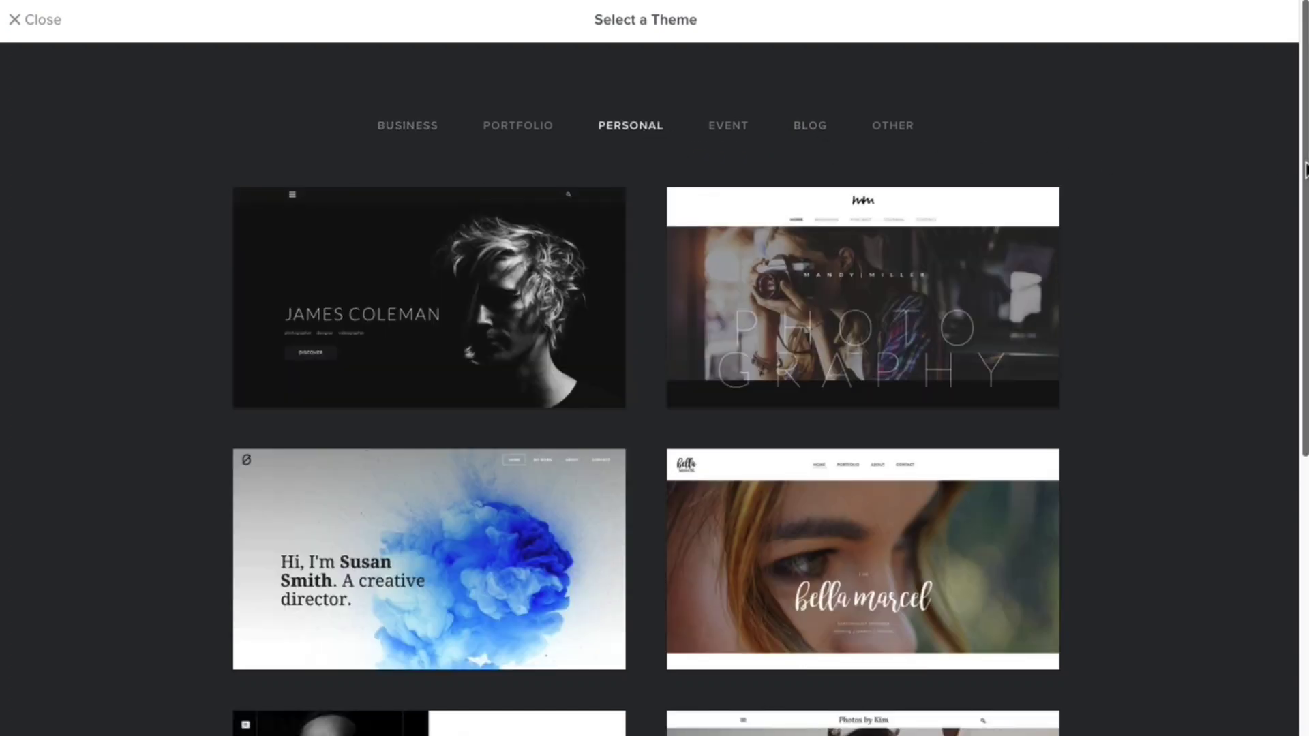
drag(1305, 169, 1304, 444)
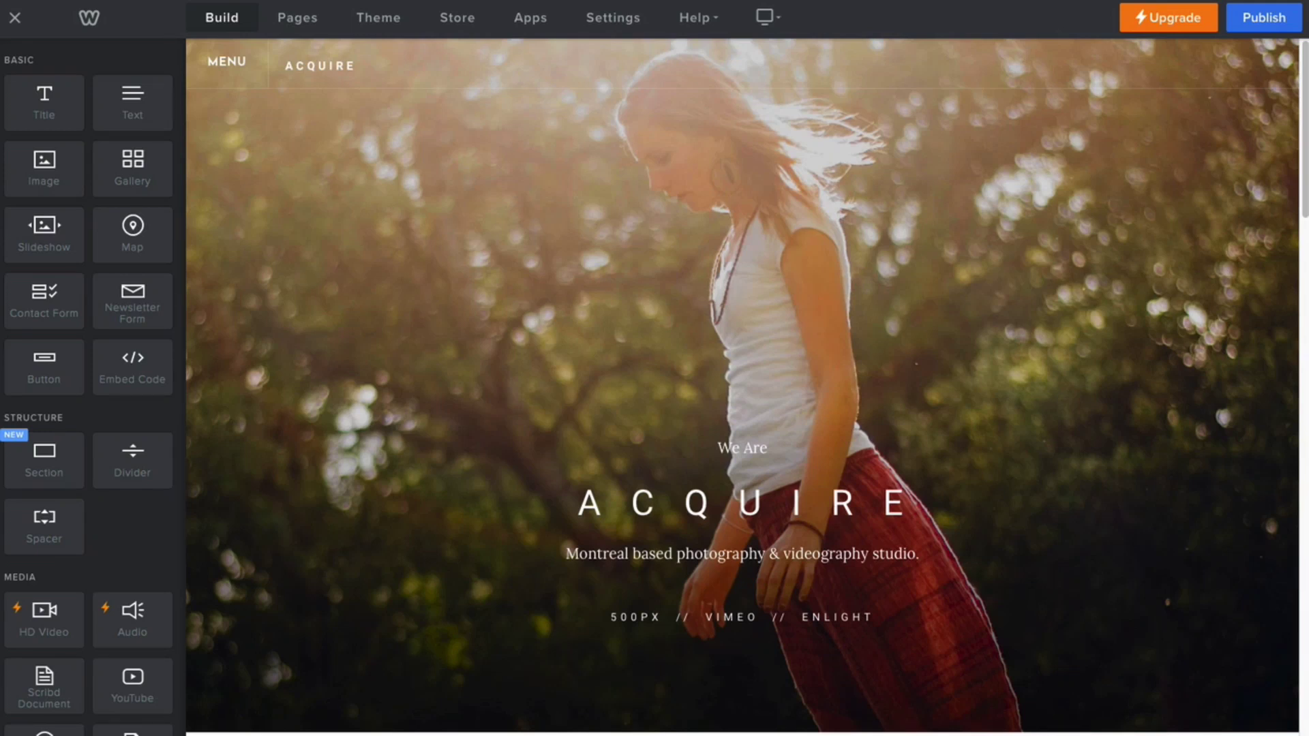
Step: Add a new blog page to the Acquire site and look through its layout
click(305, 23)
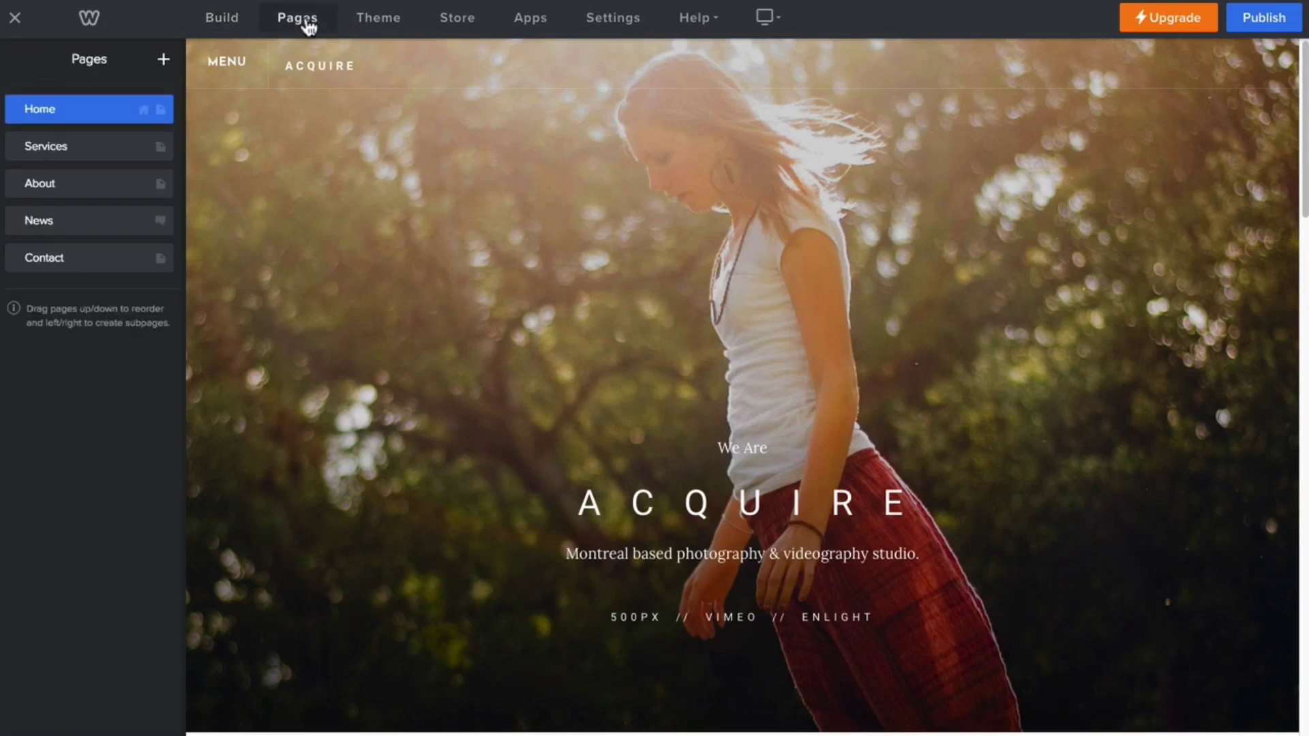
click(164, 64)
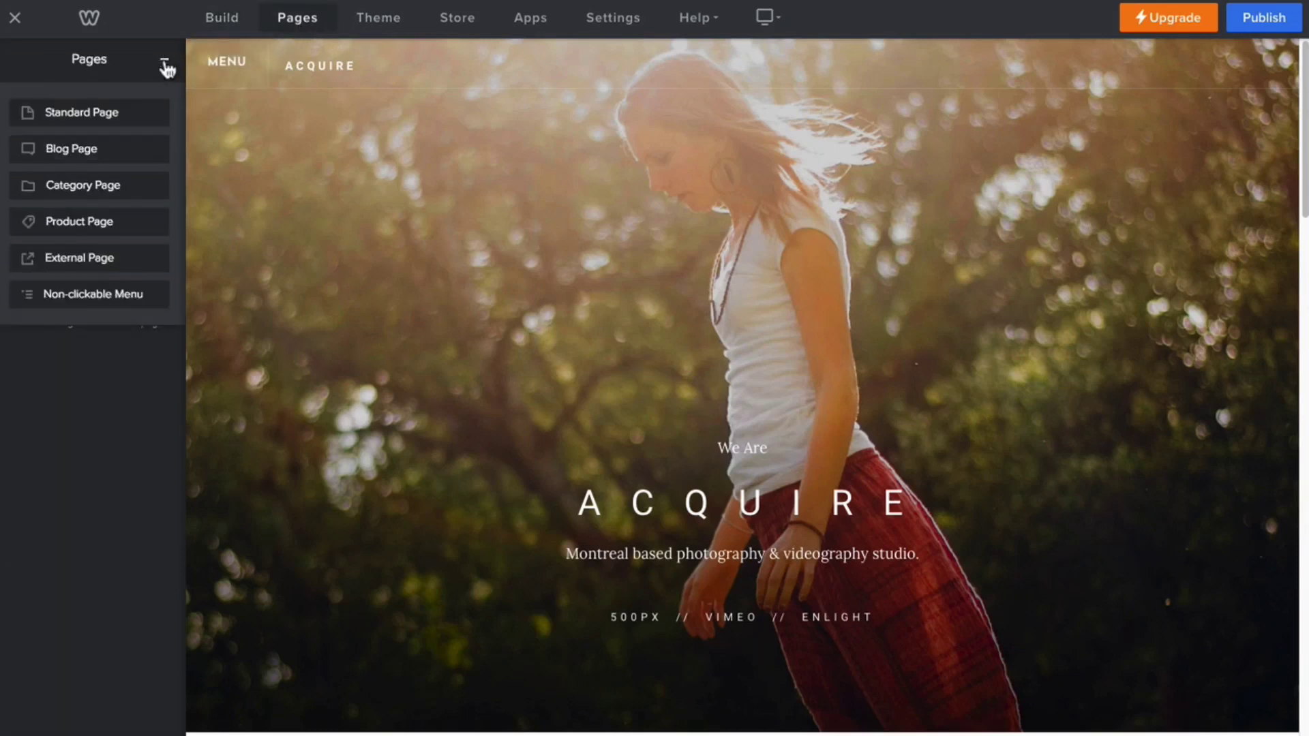
click(70, 151)
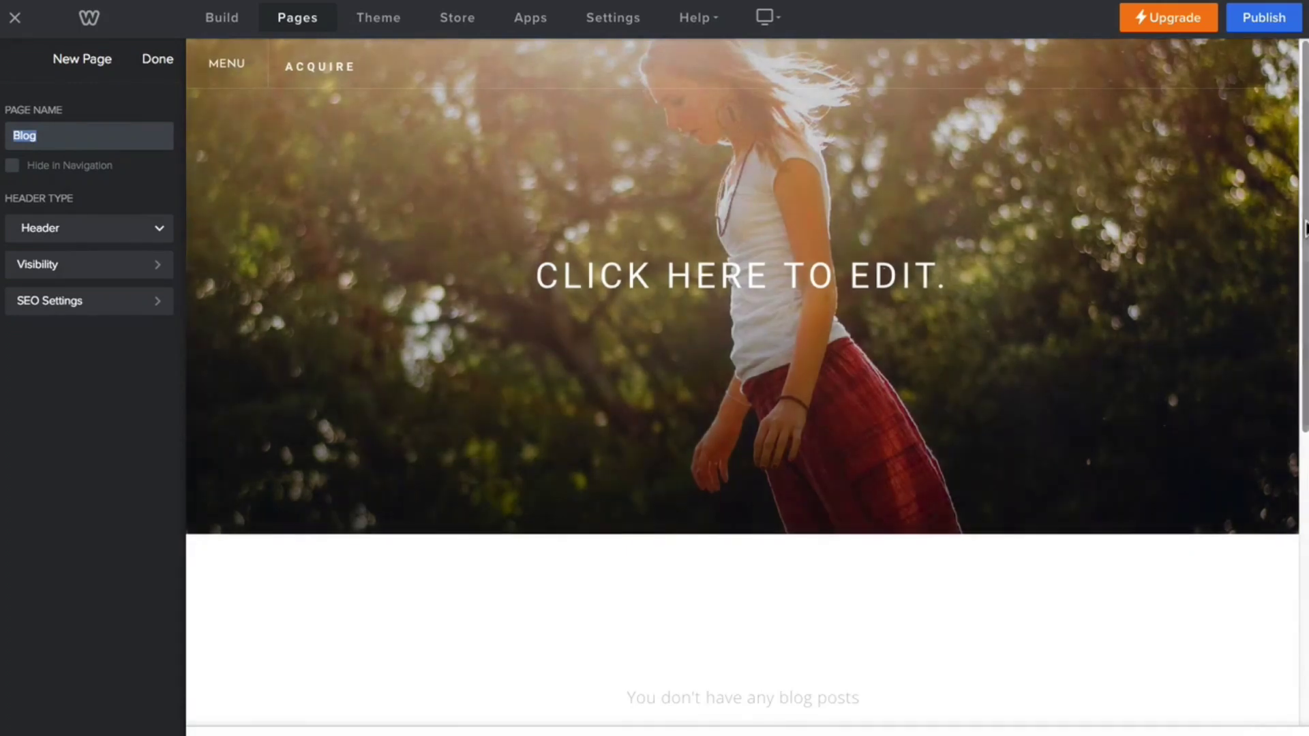
drag(1303, 229, 1298, 515)
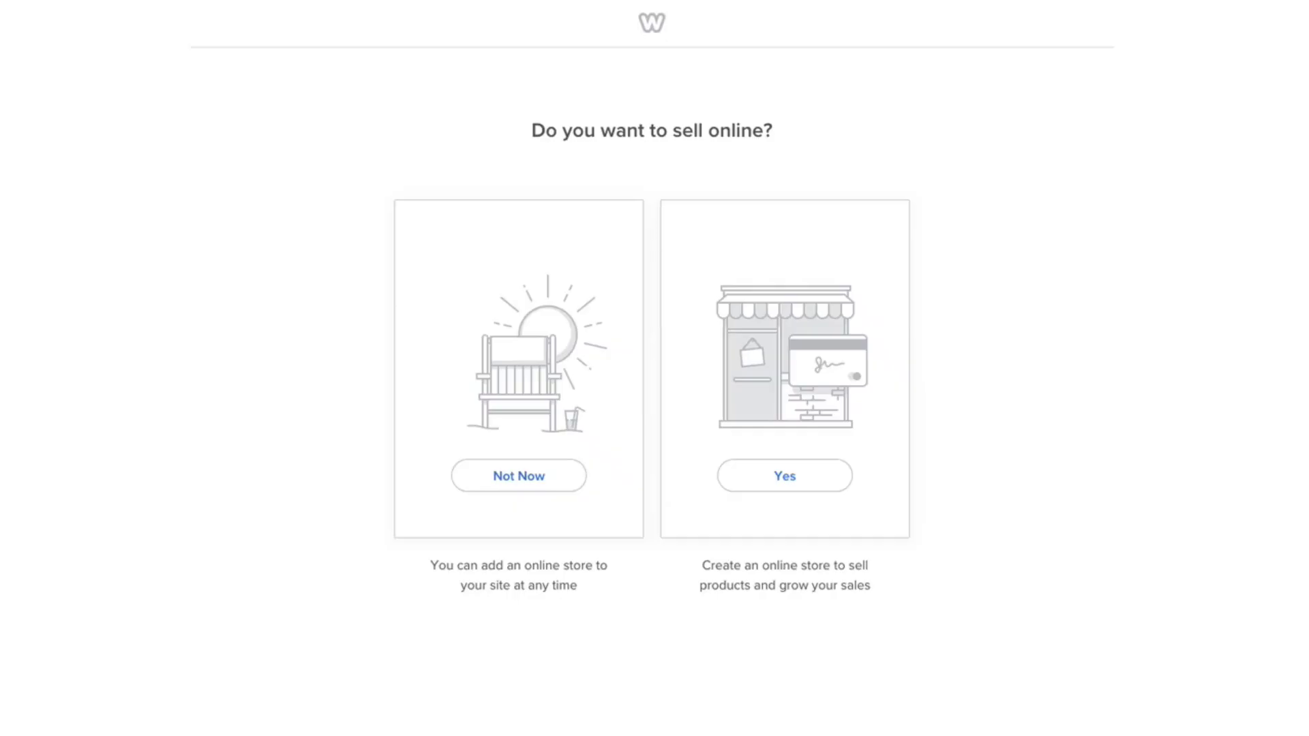
Step: Choose to sell online for a new site and preview the store theme featuring The Madison Collection
click(784, 476)
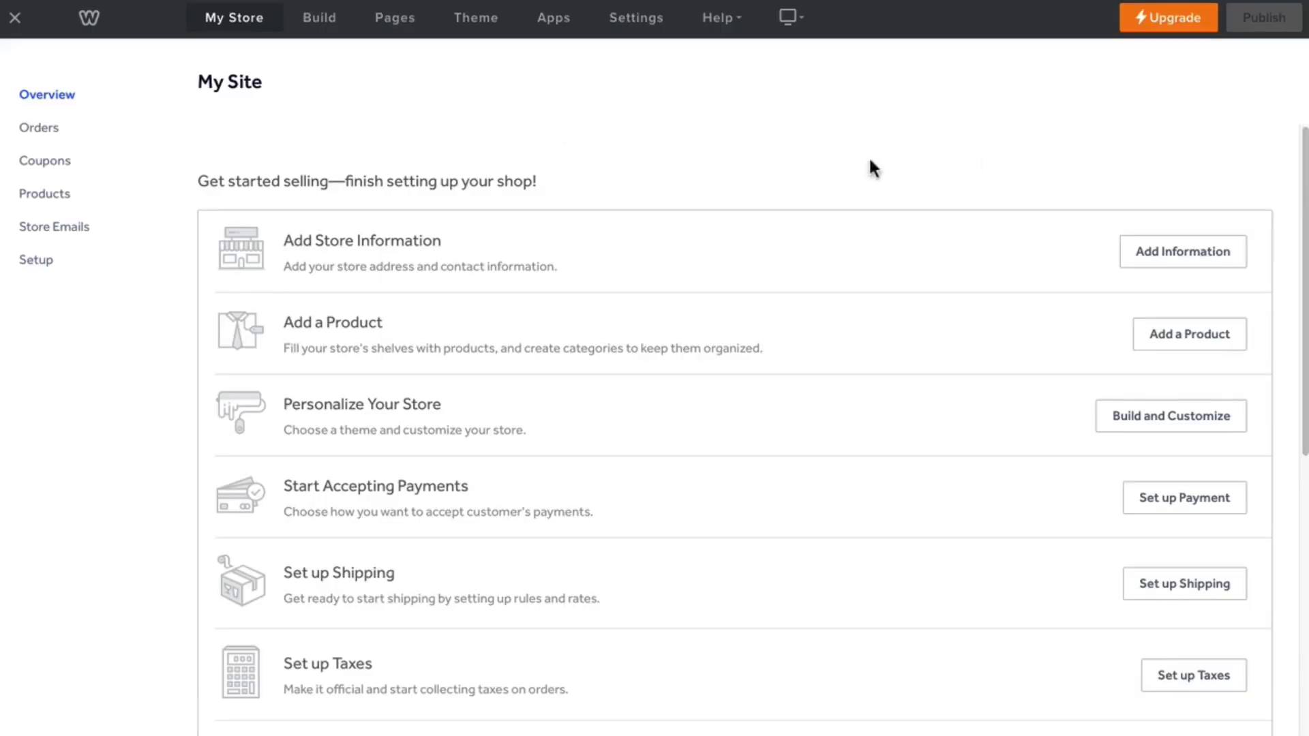
click(391, 19)
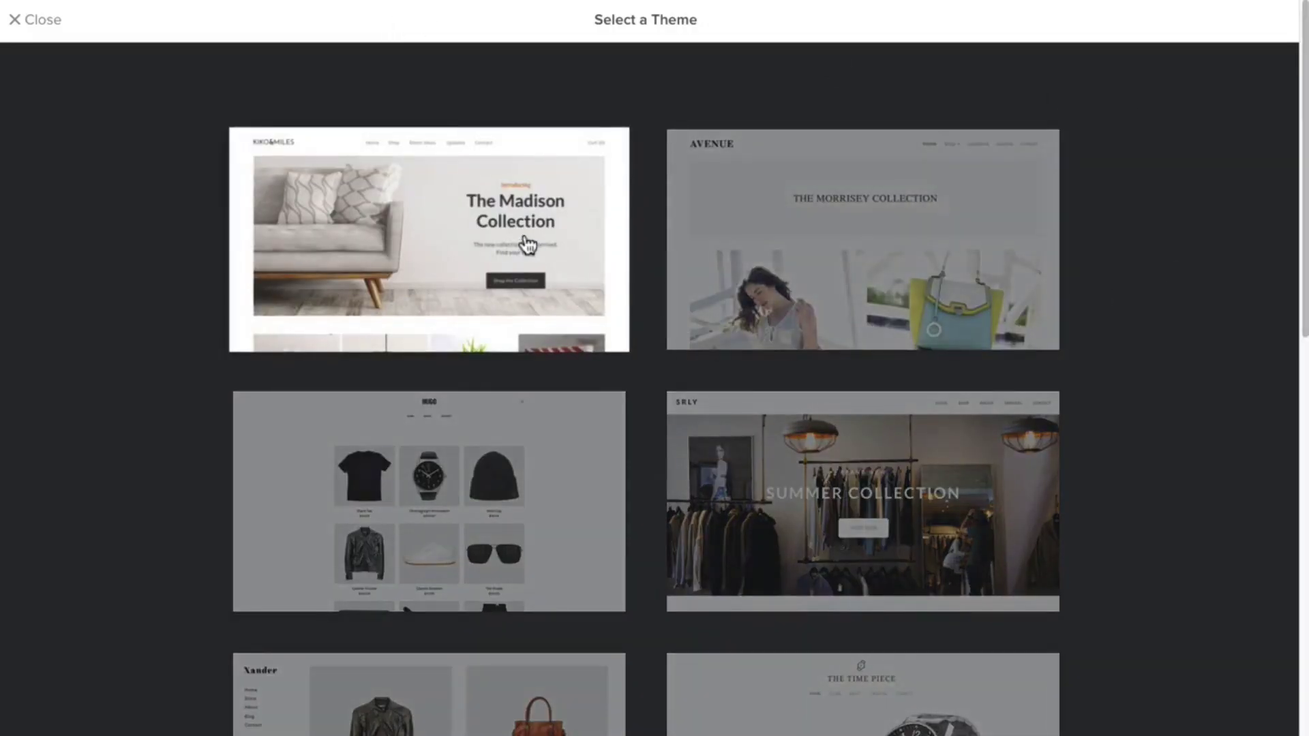
click(527, 244)
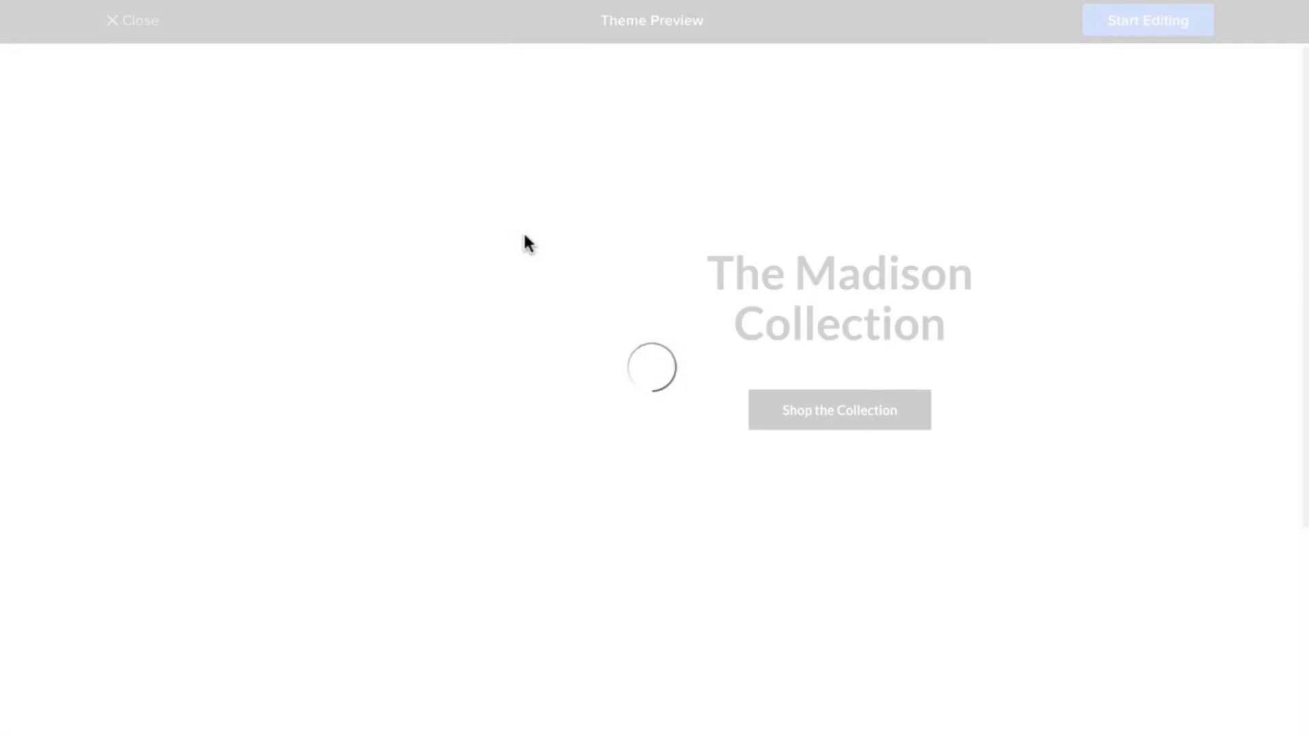